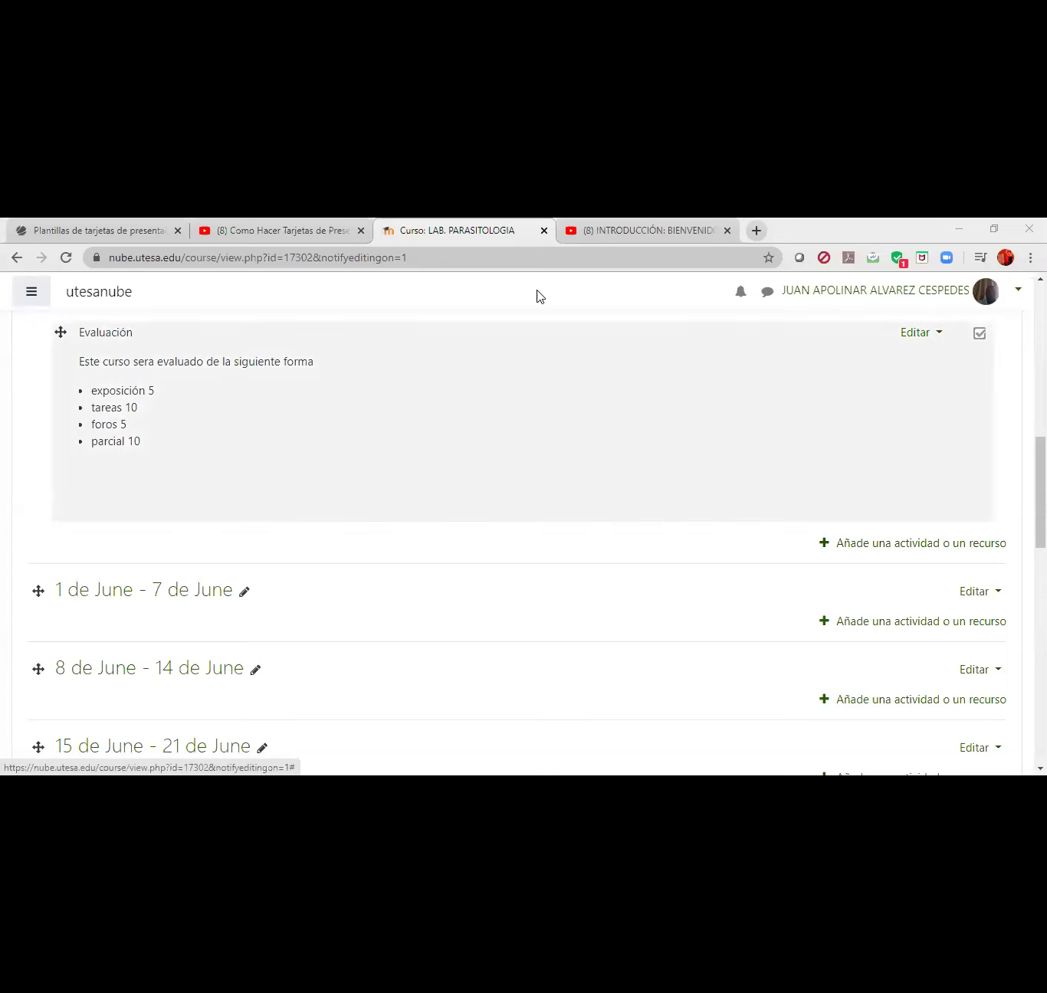
- Switch to YouTube and copy the embed code of the video "INTRODUCCIÓN: BIENVENIDOS AL MUNDO DE LOS PARÁSITOS"
click(585, 238)
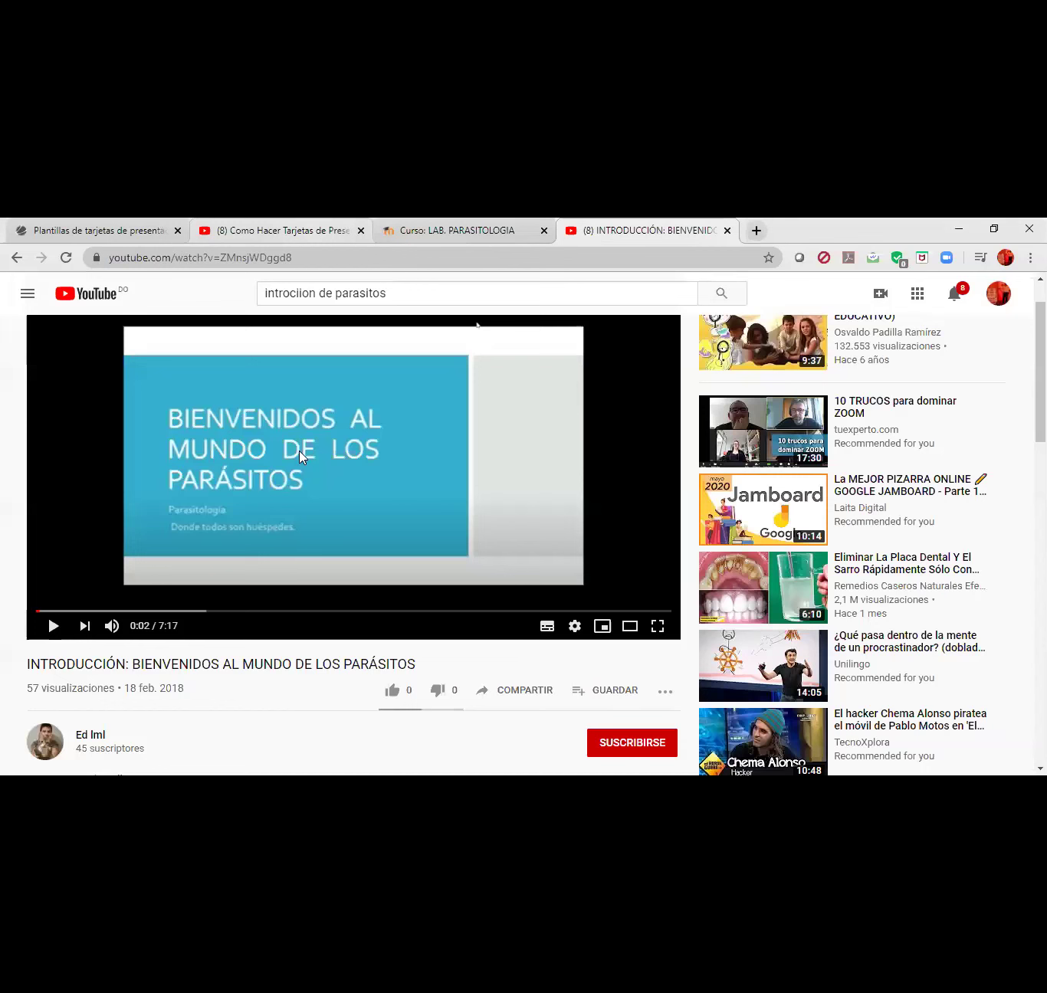
right_click(320, 404)
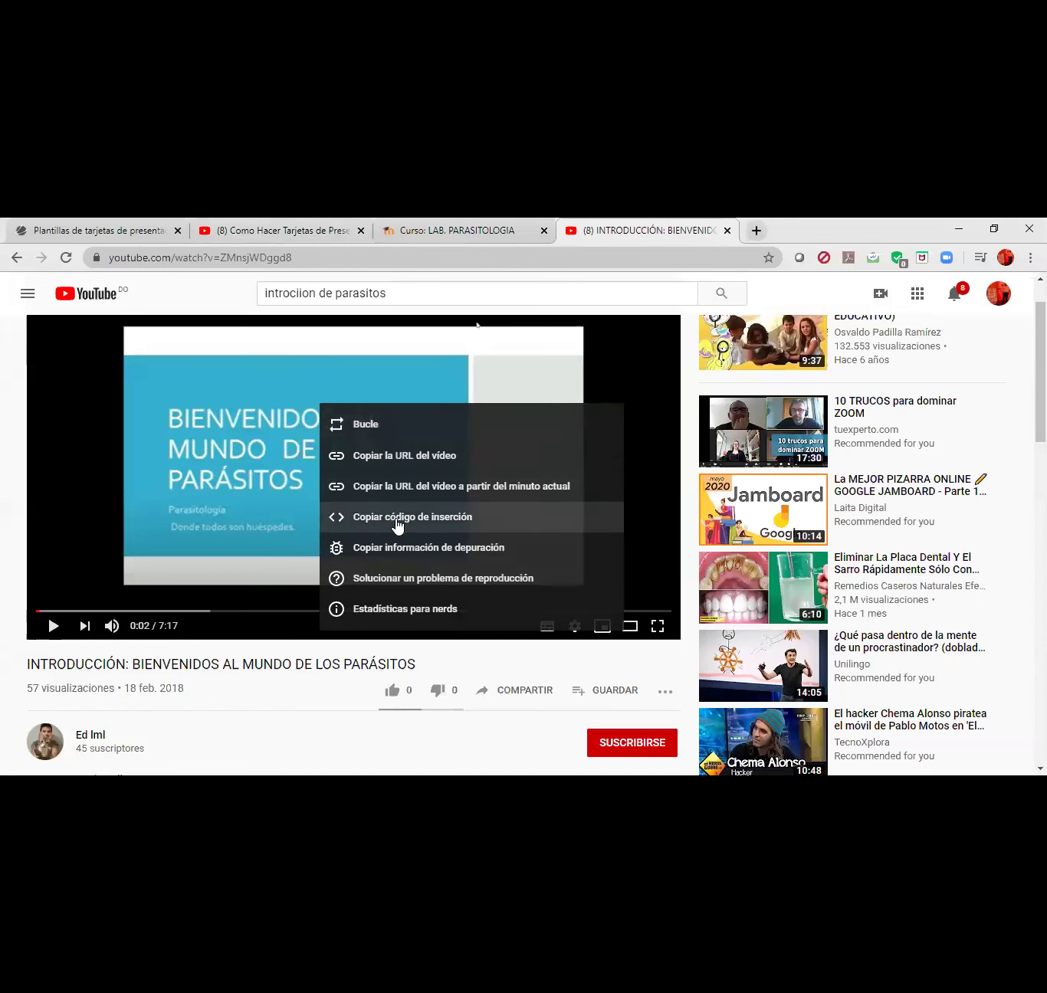
click(396, 523)
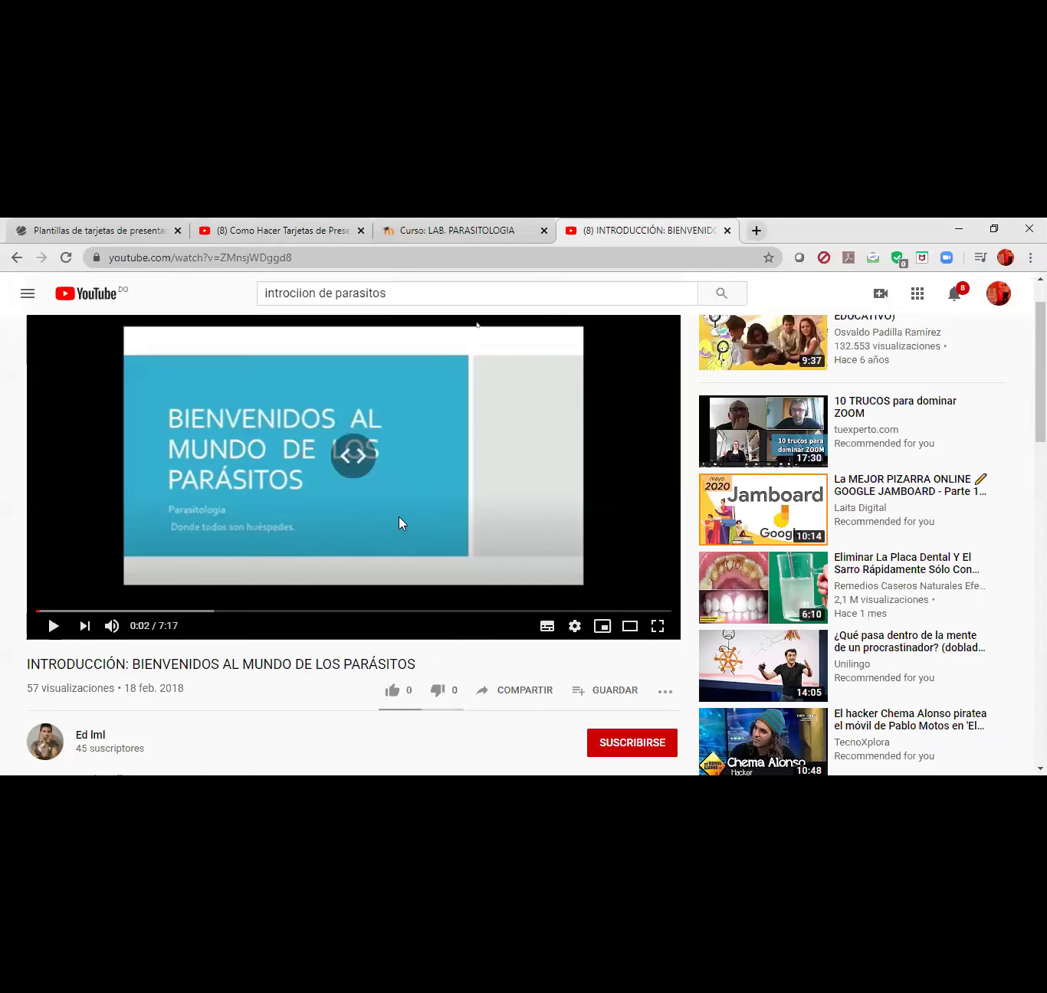
- Return to the Moodle course and add a Página resource to the 25 de May - 31 de May section
click(465, 229)
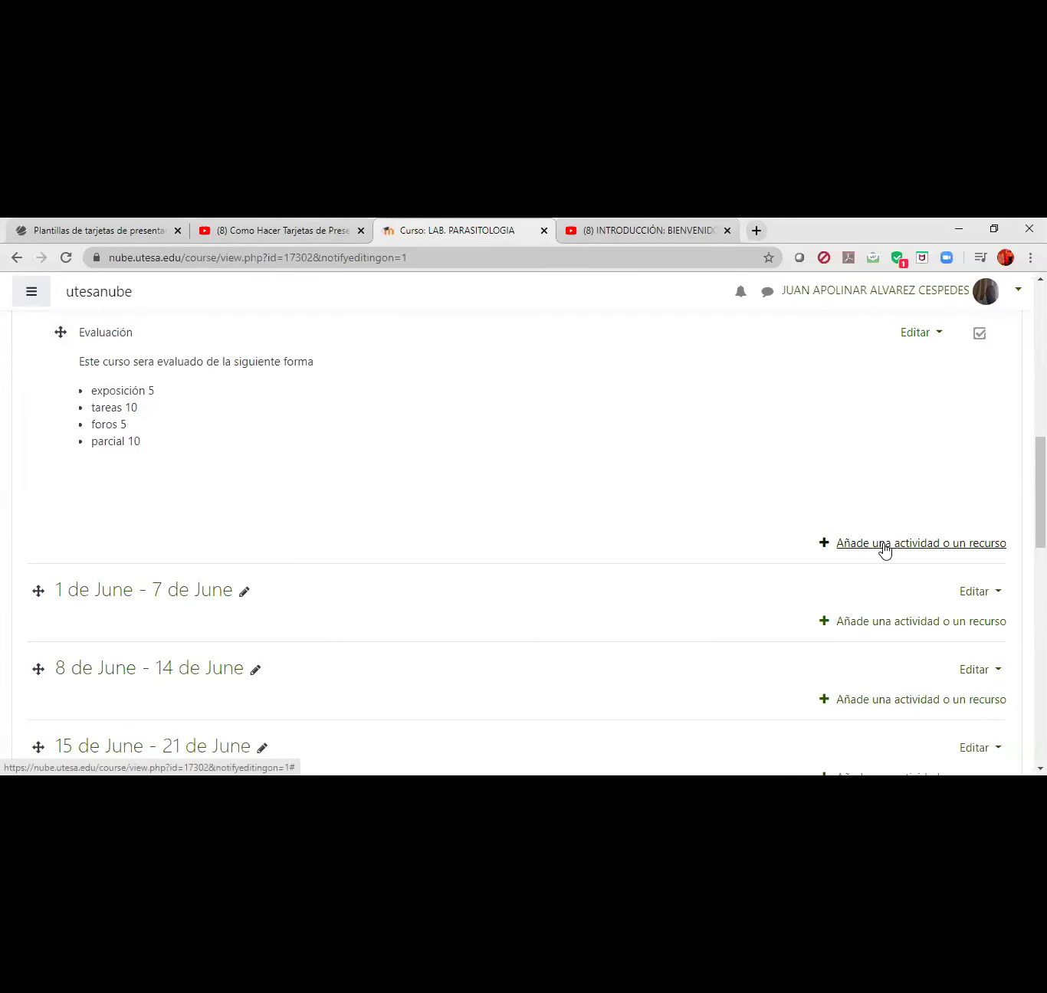
click(885, 547)
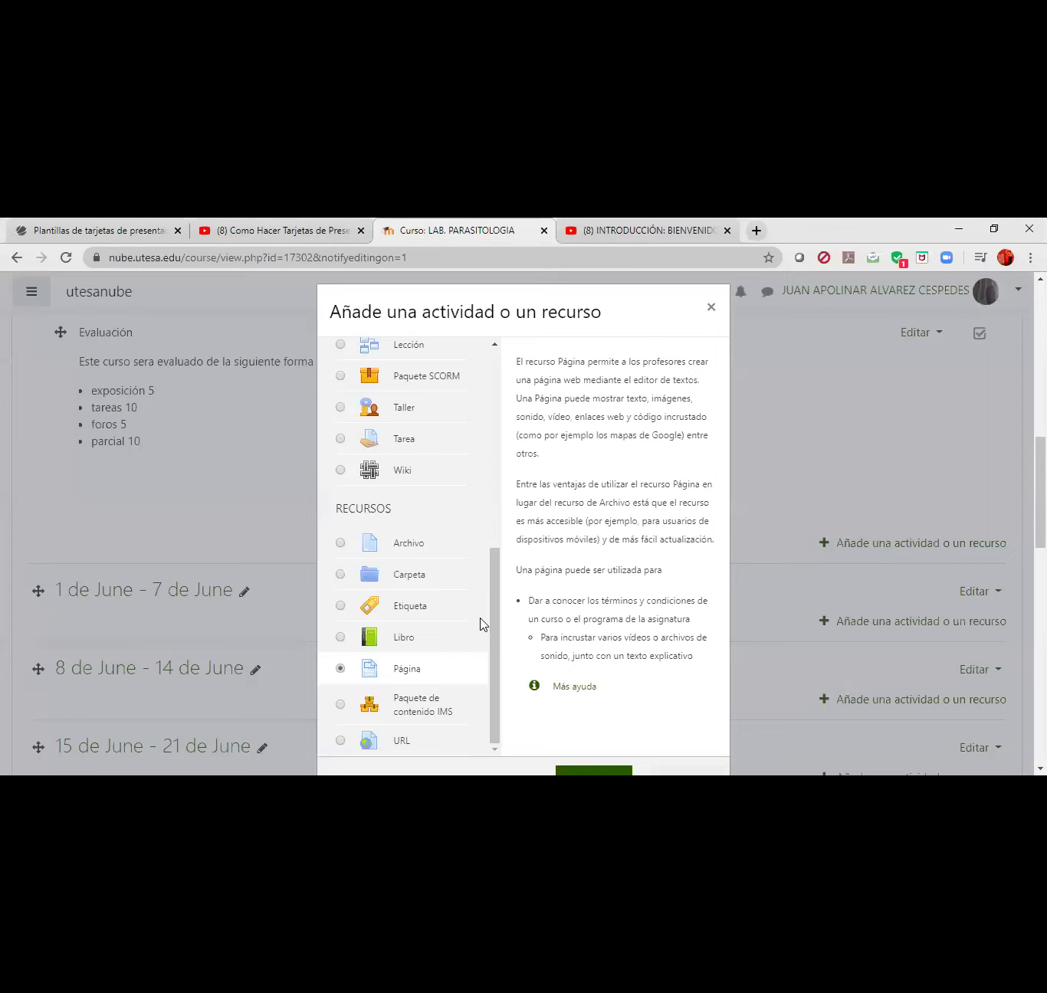
scroll(479, 625, down, 3)
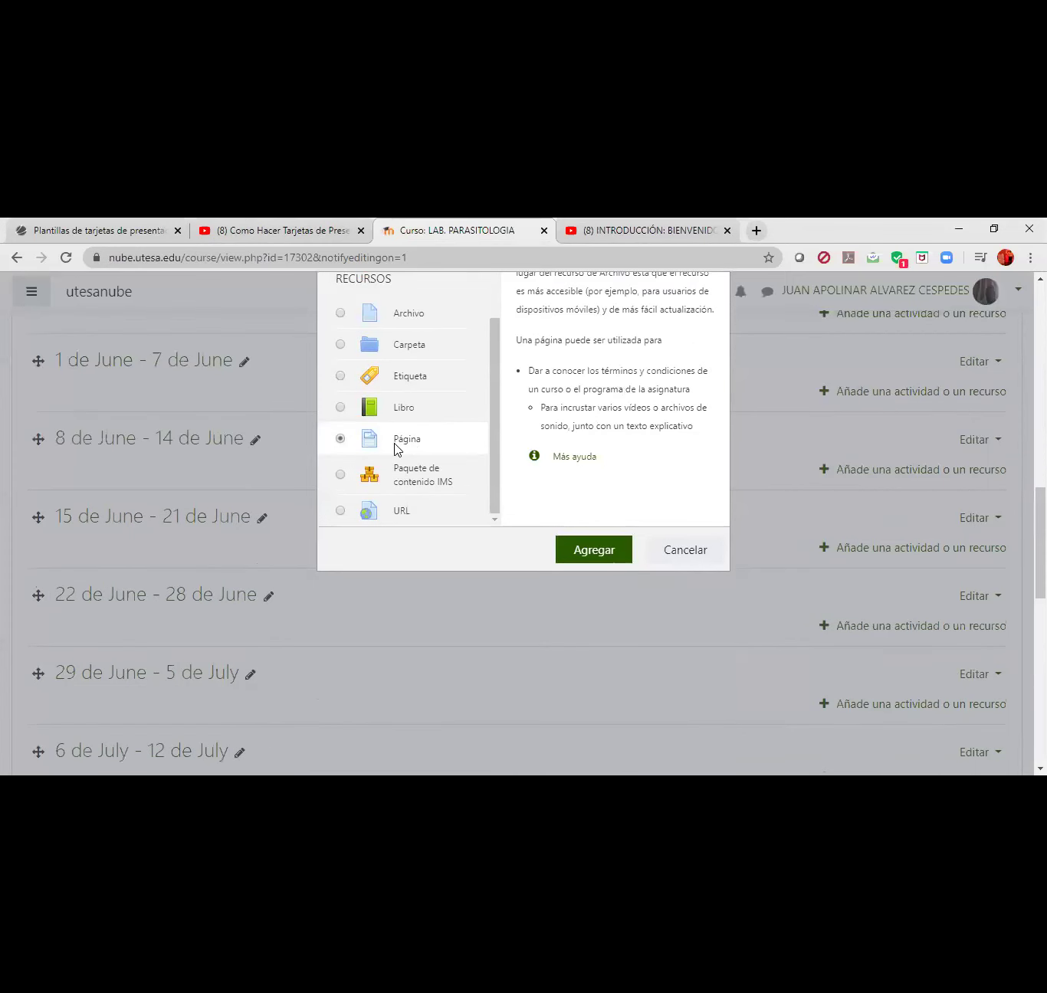
click(603, 557)
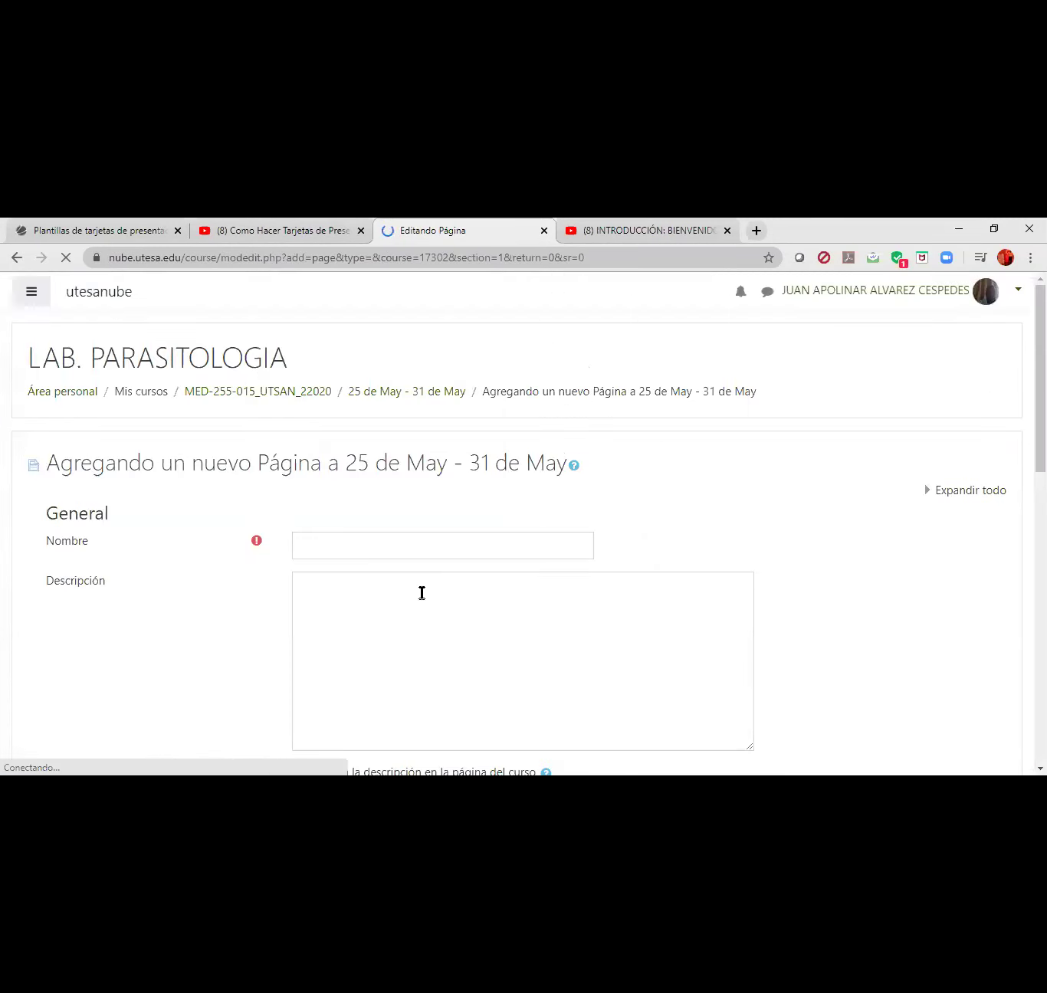
- Name the new page "Introducción a los Parásitos" with the accents corrected
click(403, 549)
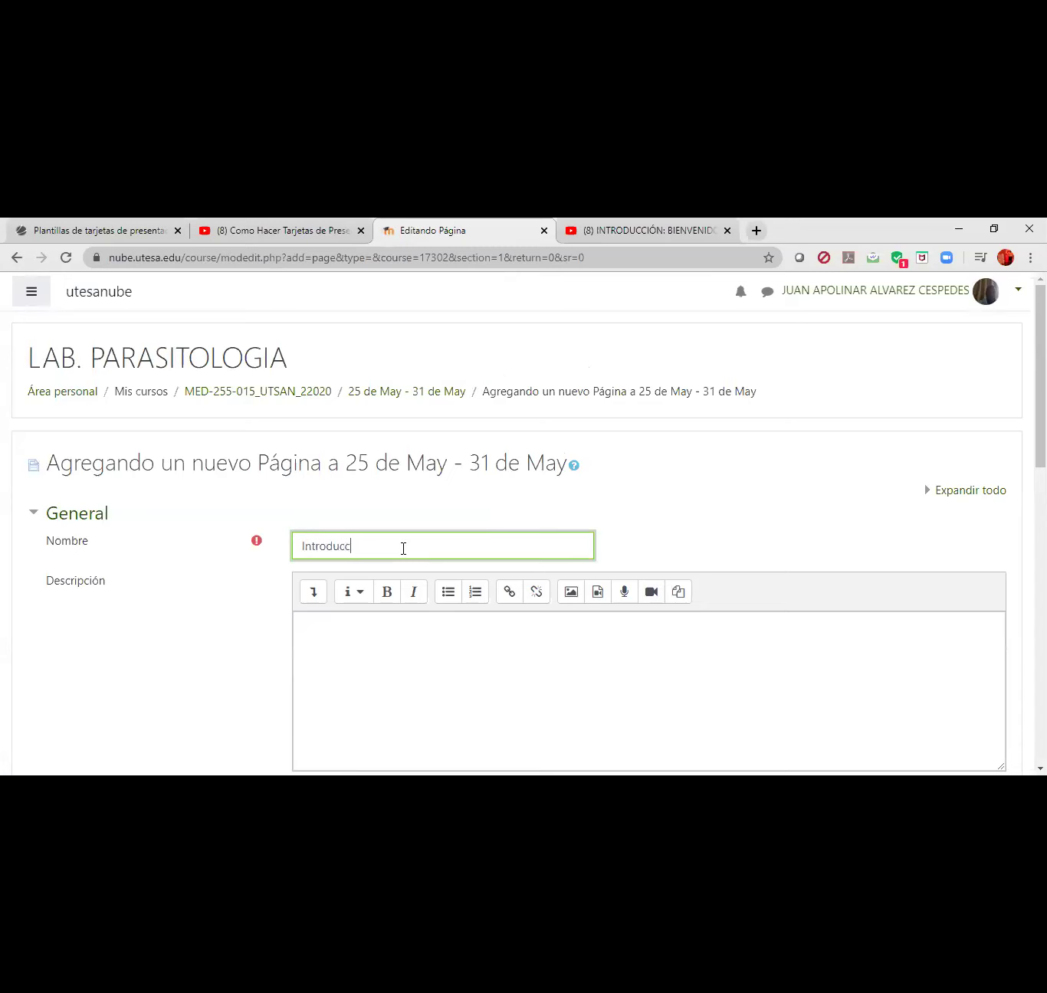
text(Introduccion de)
right_click(361, 546)
click(401, 560)
right_click(419, 546)
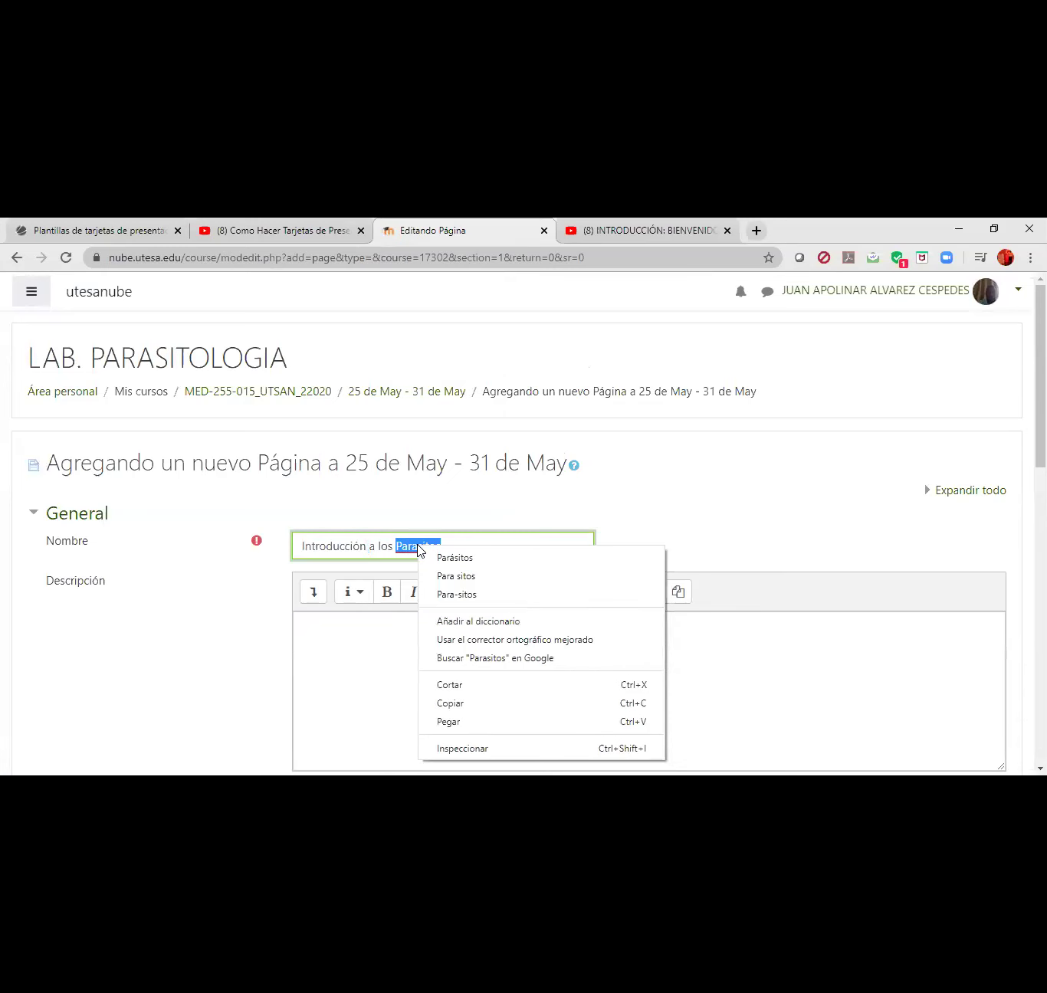
click(464, 559)
- Enter the description "En el siguiente video se presenta las caracteristicas de los parasitos." and correct the spelling of "video", "caracteristicas" and "parasitos"
click(438, 634)
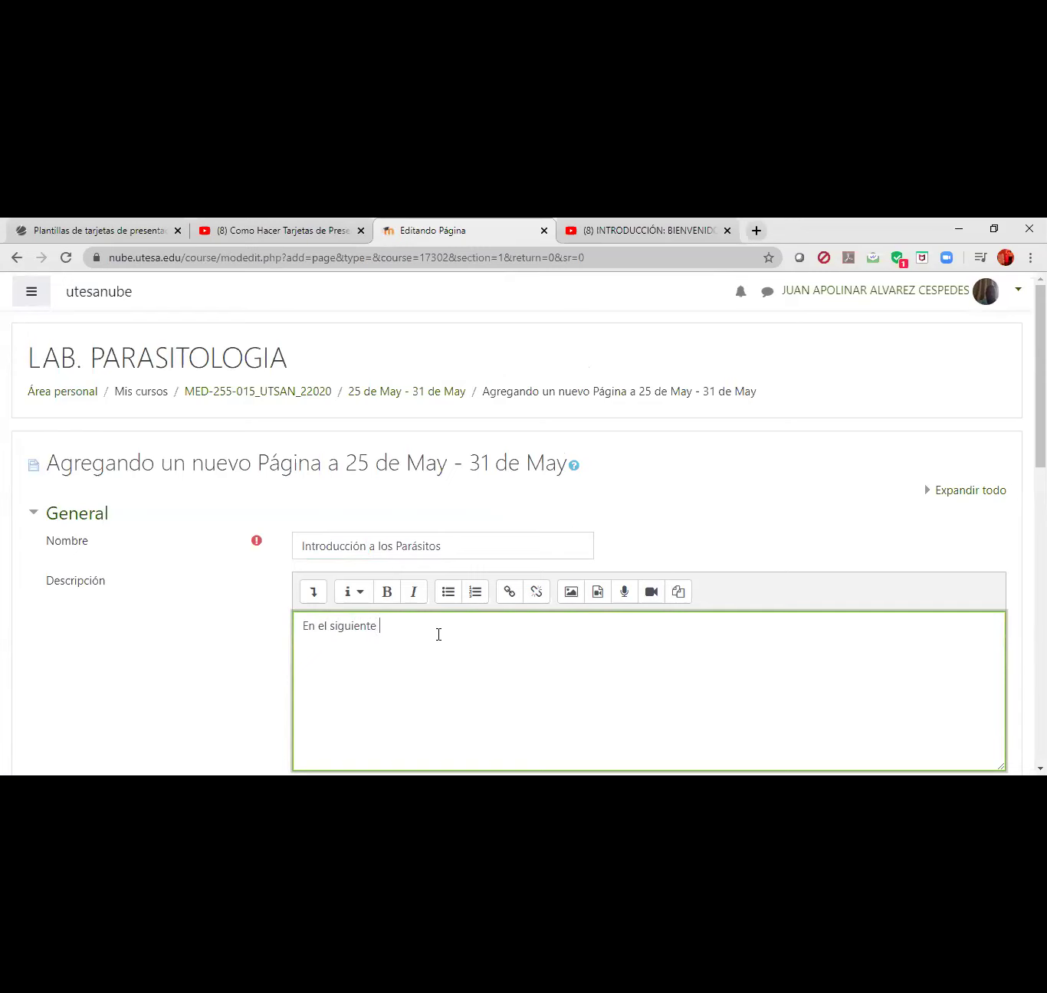
text(se presenta las caracteristicas de los parasitos.)
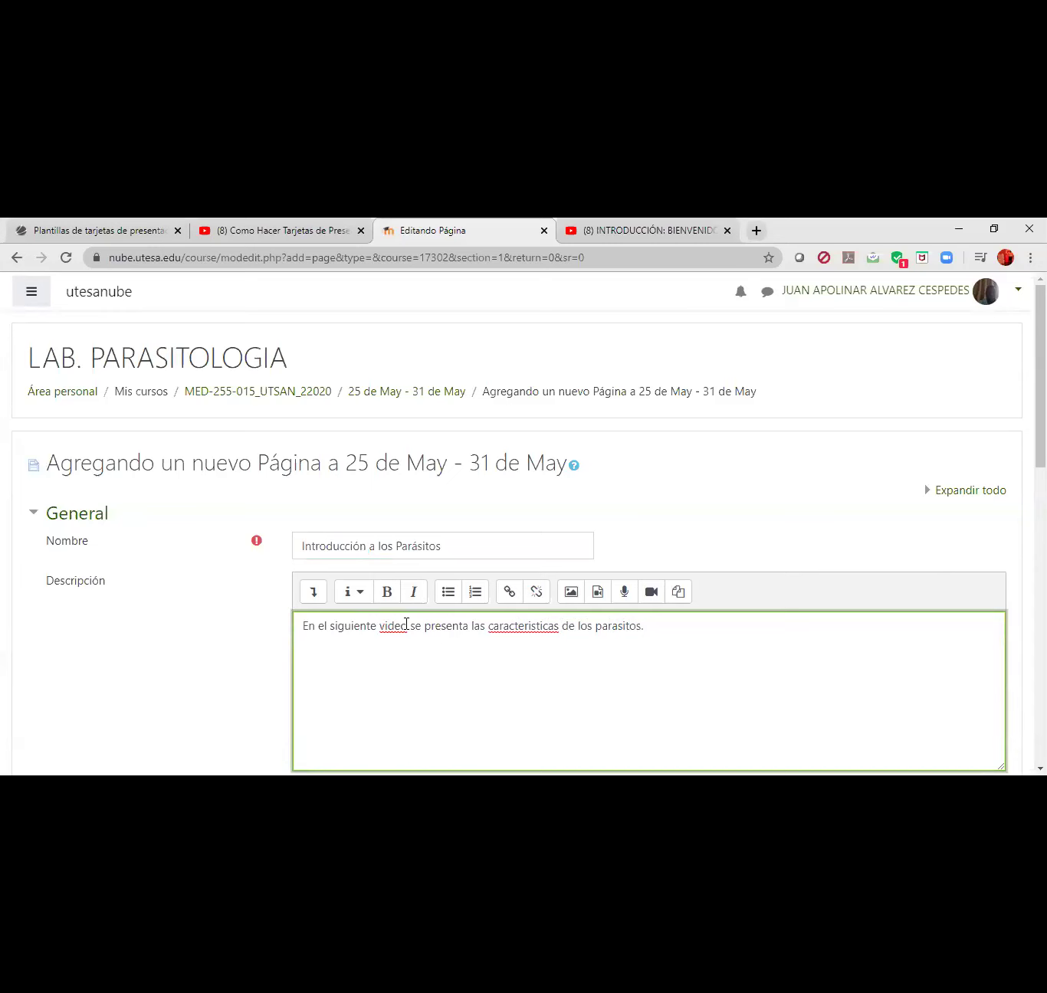
right_click(406, 625)
click(436, 428)
right_click(528, 626)
click(554, 462)
right_click(625, 629)
click(657, 428)
- Insert the copied YouTube embed code into the page content's HTML source and return to the visual view
scroll(597, 669, down, 4)
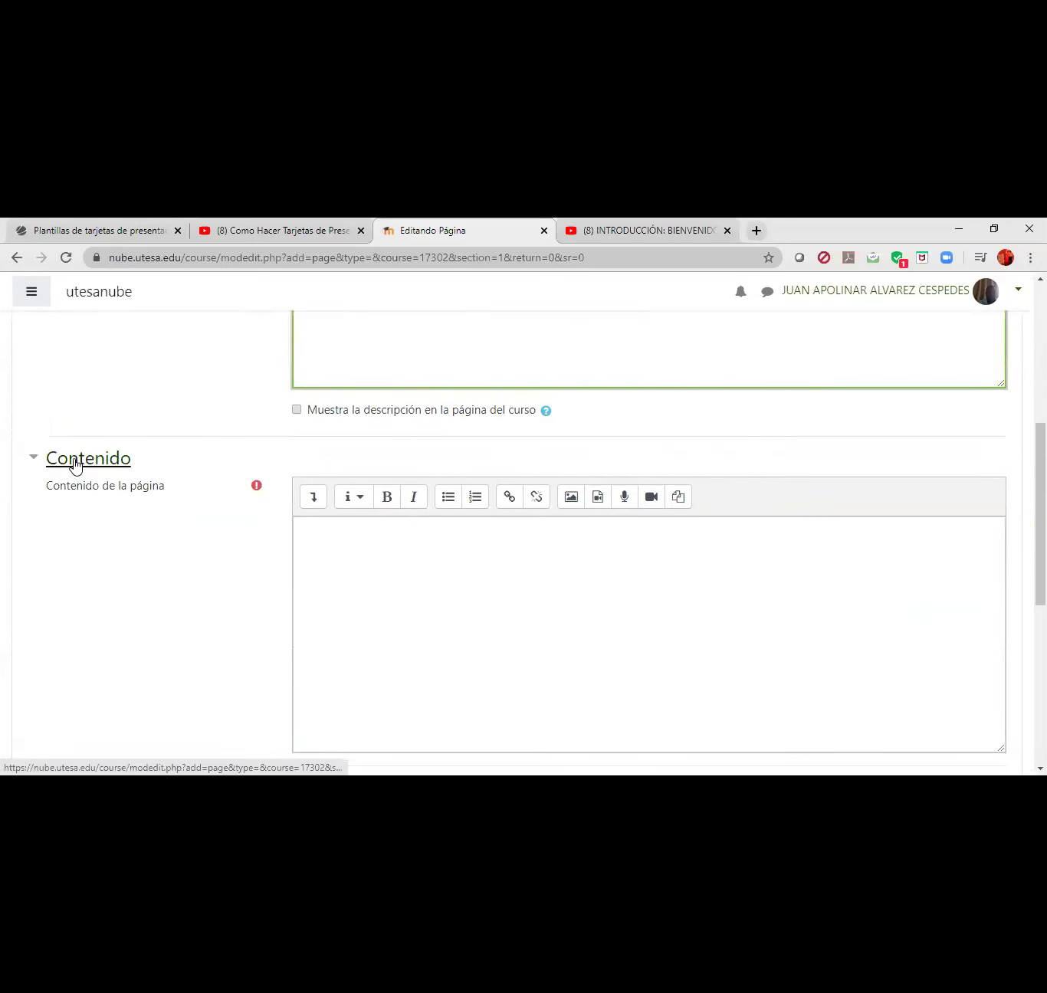
click(335, 537)
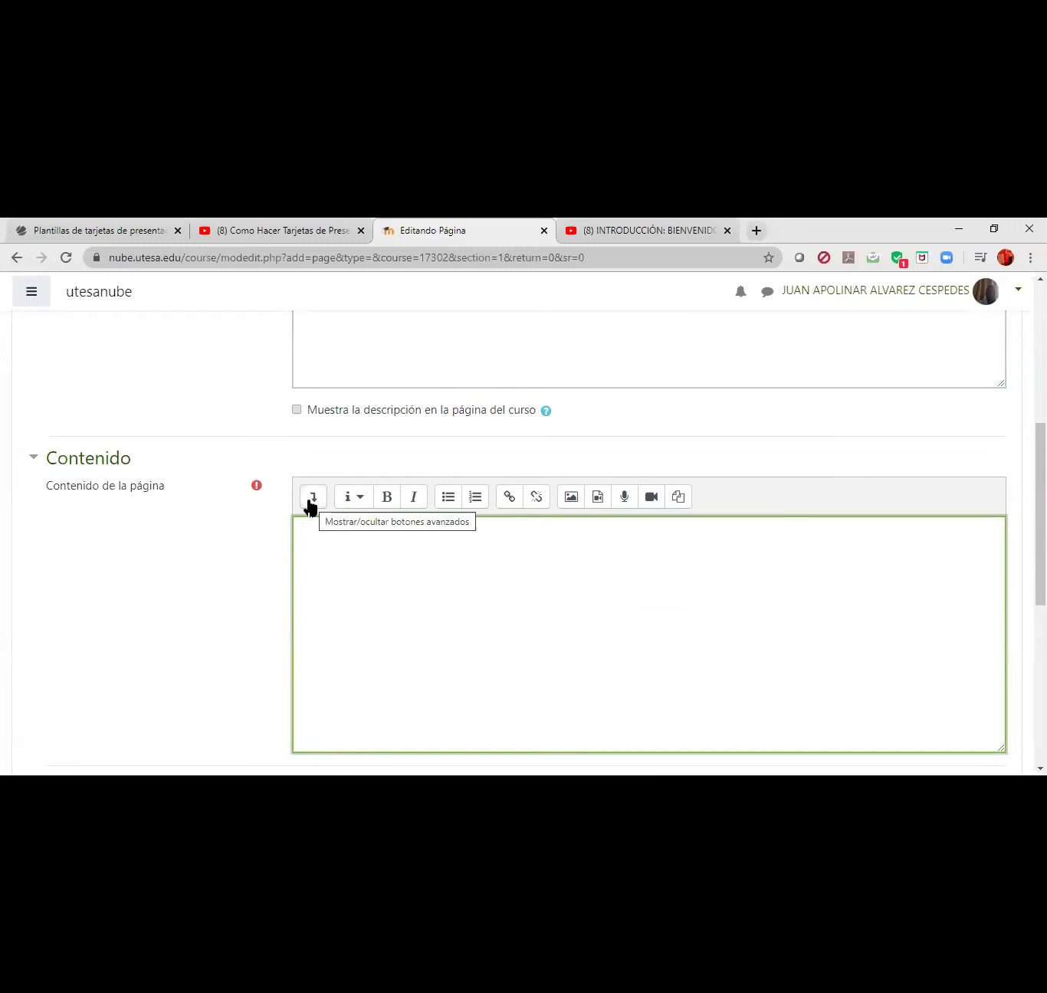
click(309, 504)
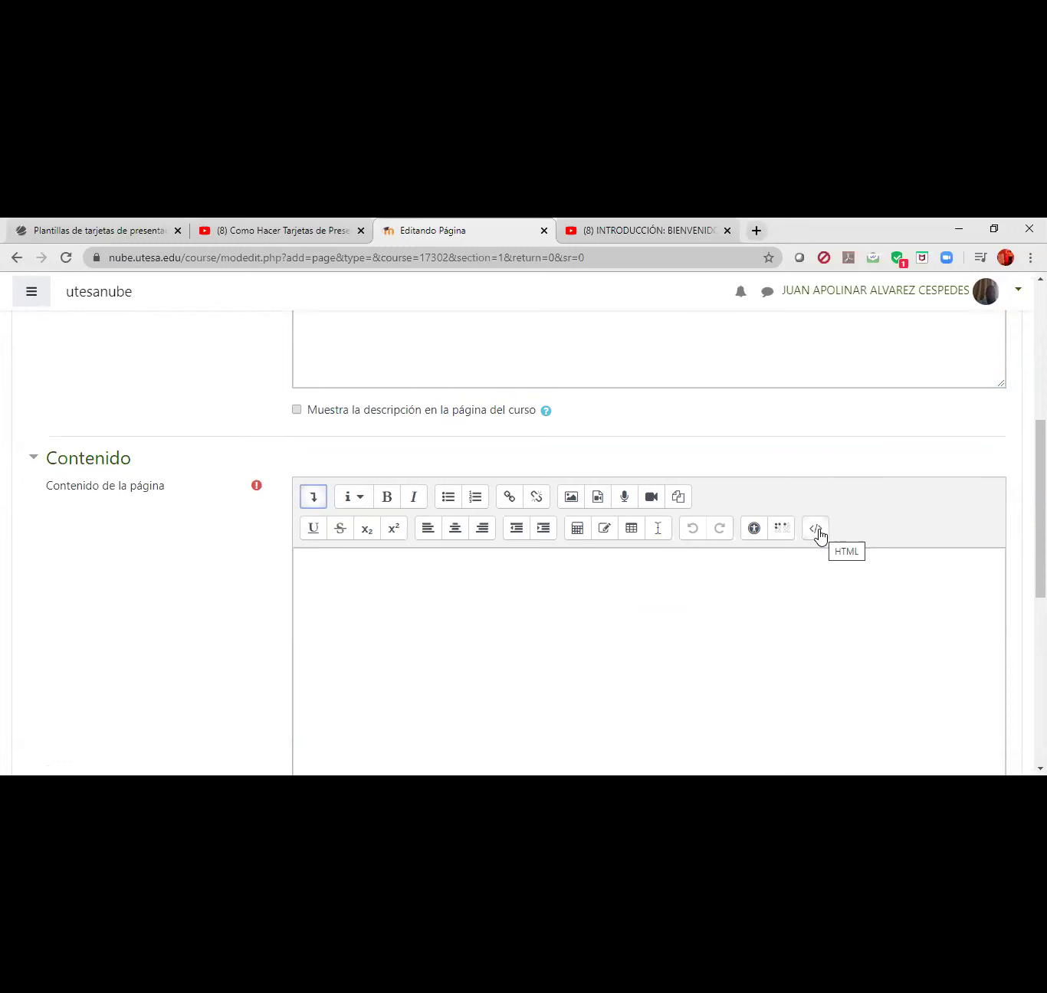
click(821, 562)
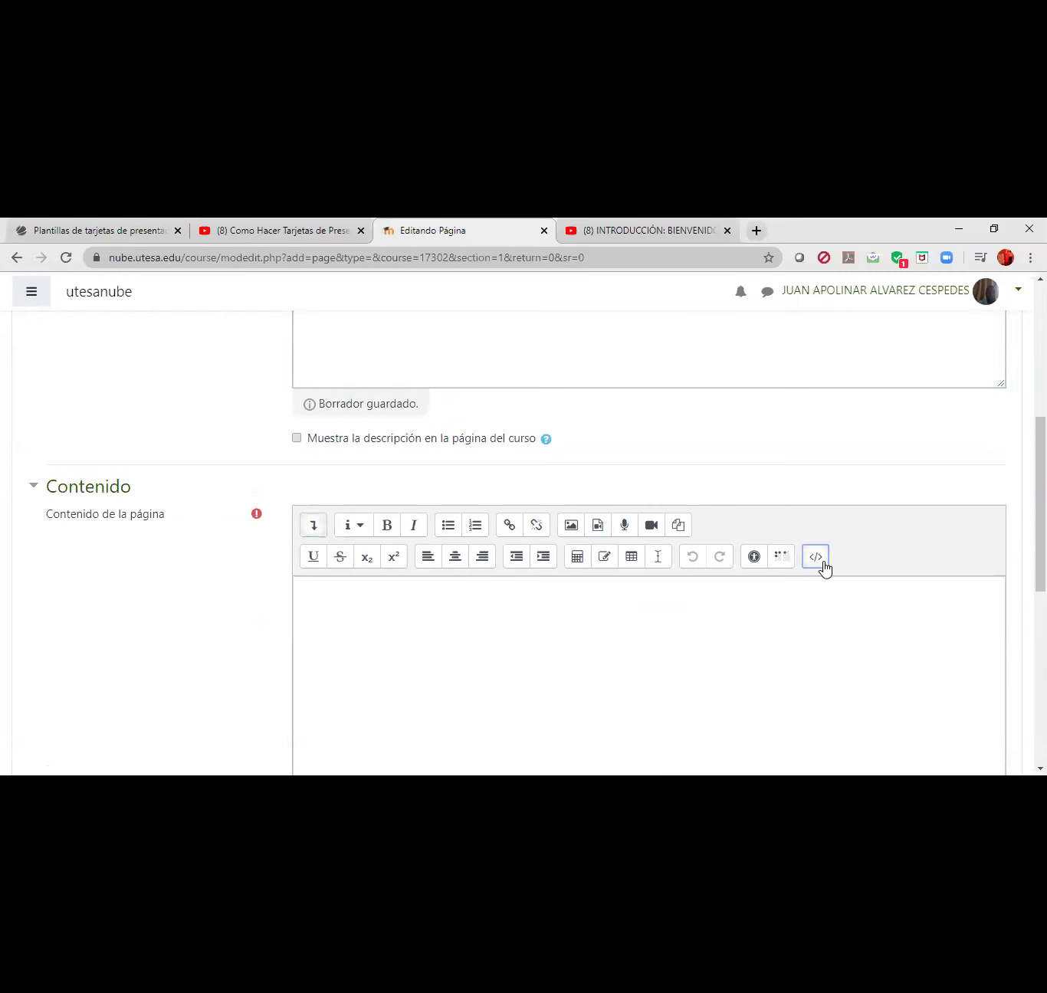
scroll(659, 626, down, 2)
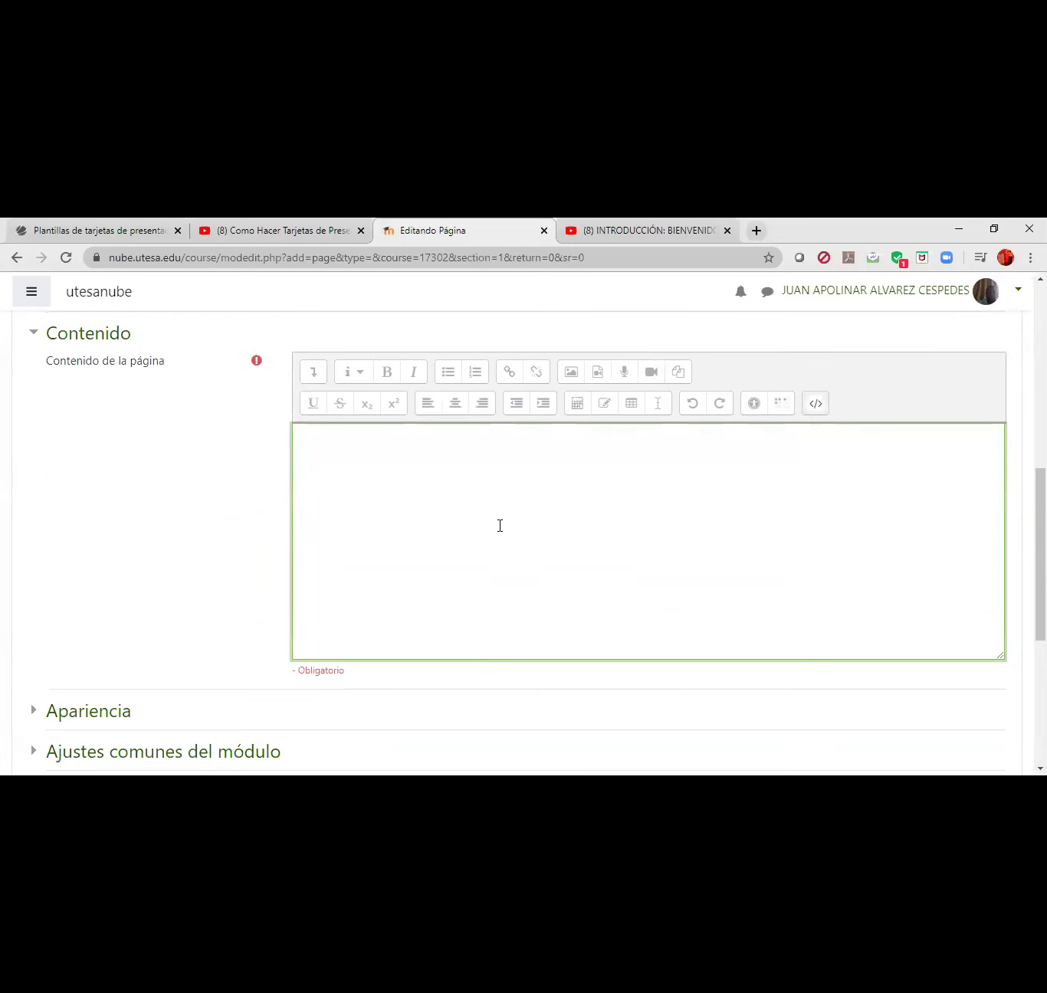
right_click(530, 460)
click(588, 582)
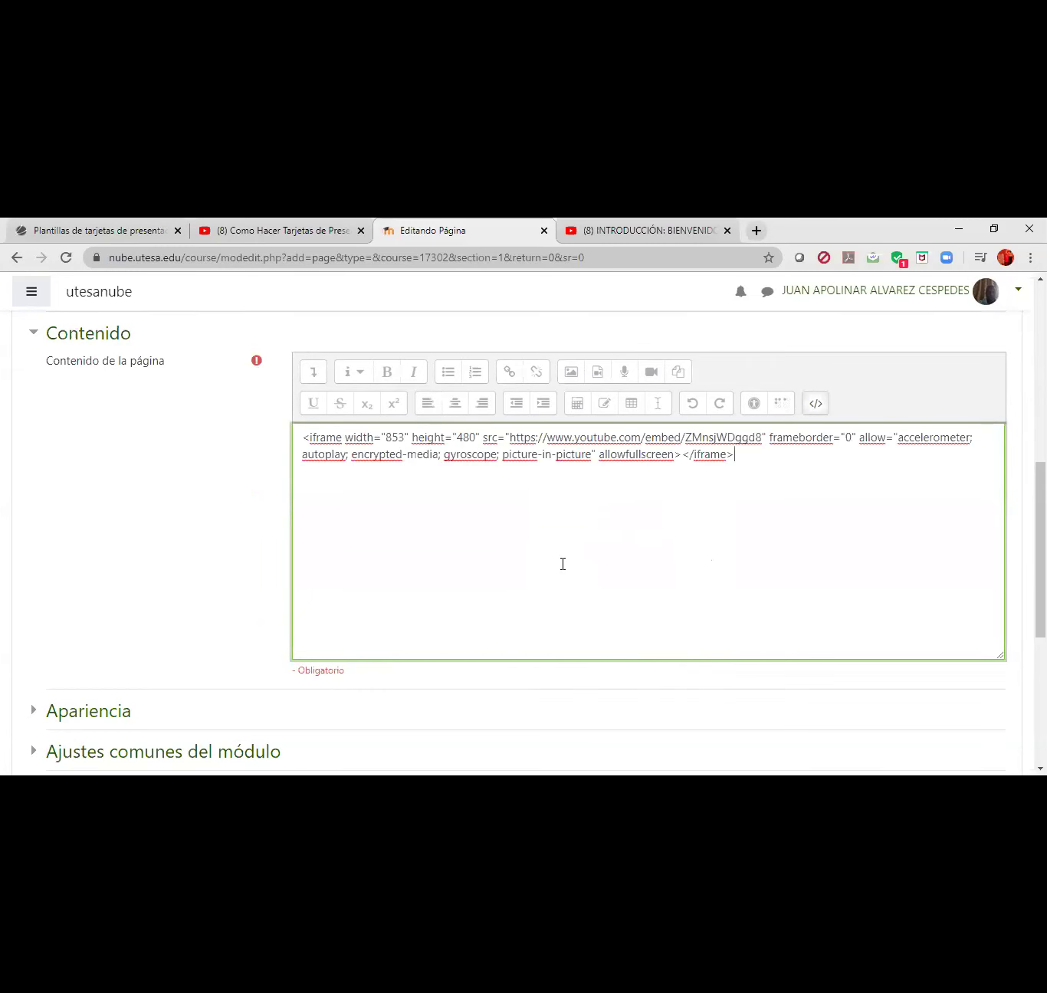
click(816, 406)
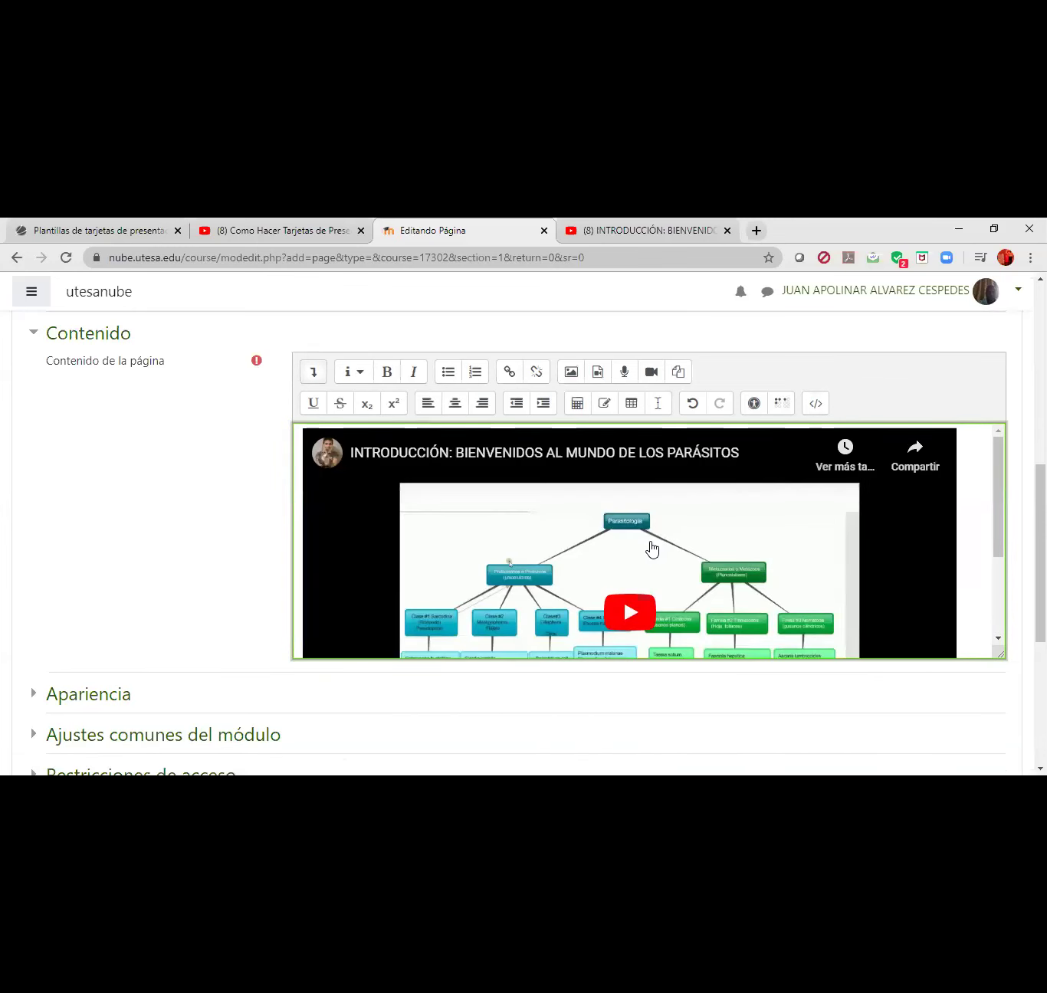
- Save the page and display it to check the embedded video
scroll(652, 548, down, 1)
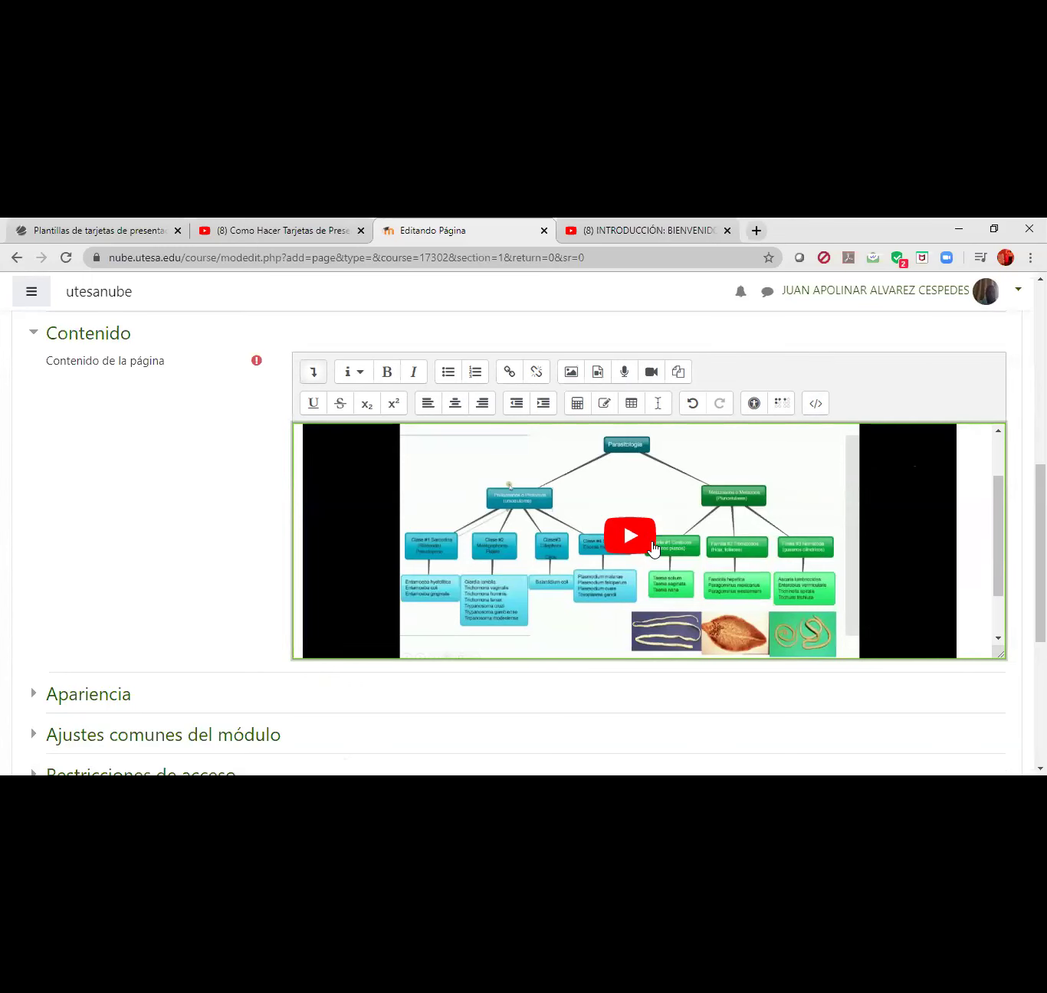
scroll(653, 548, down, 6)
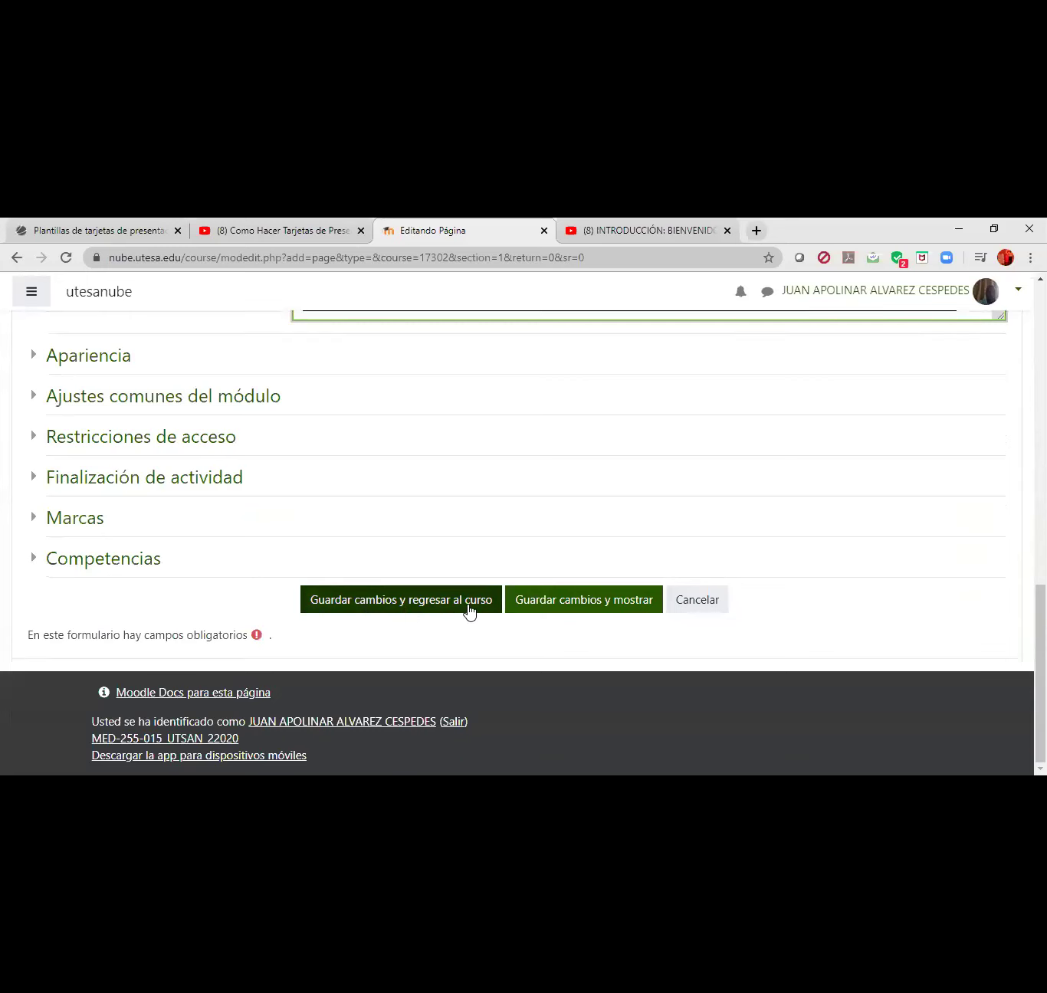
click(603, 609)
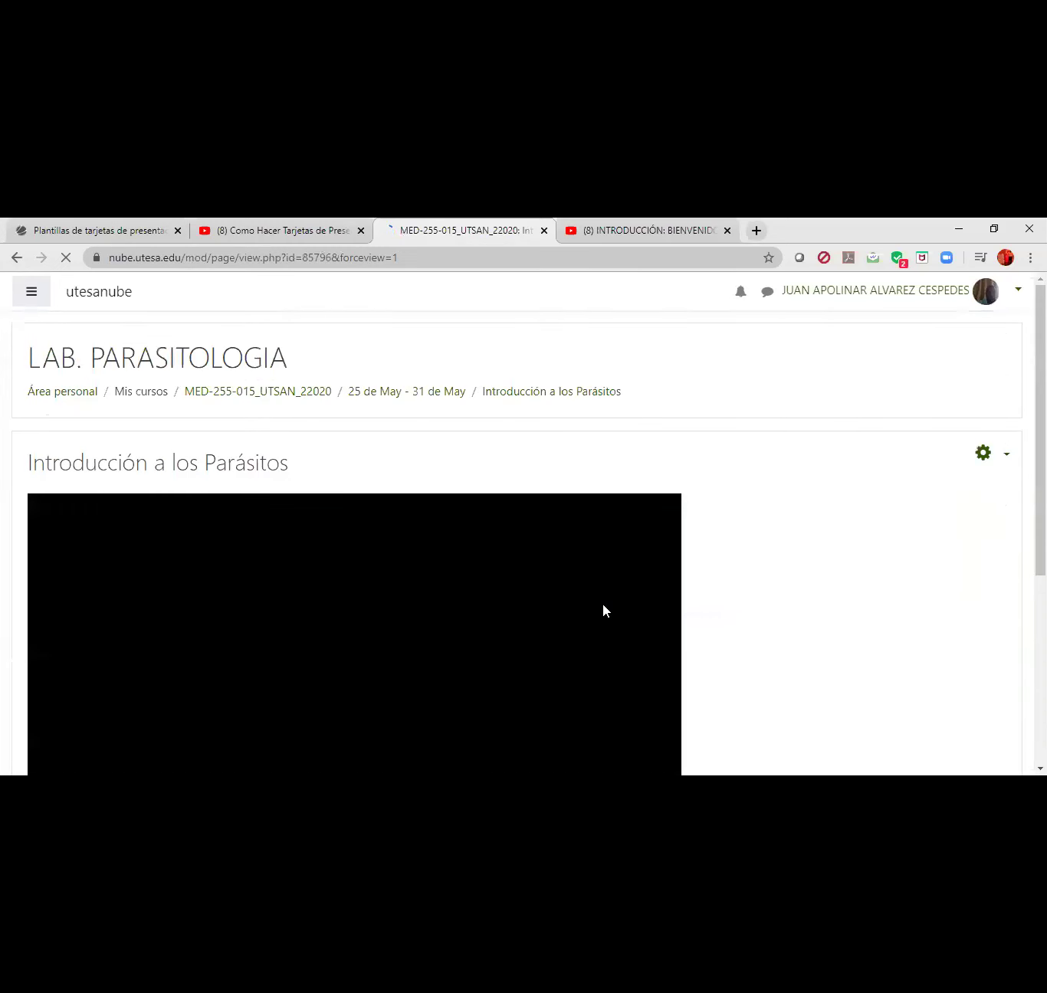
scroll(603, 613, down, 2)
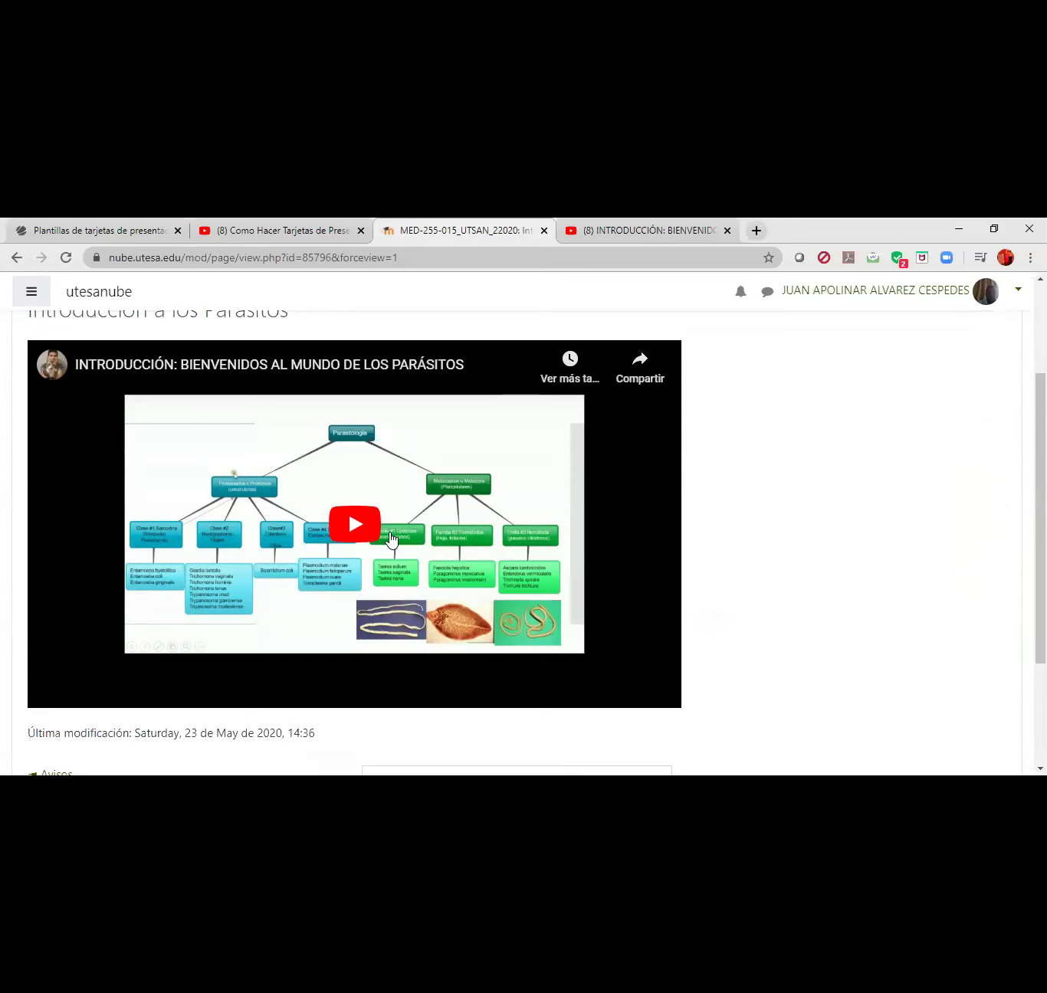
scroll(376, 449, up, 2)
scroll(390, 445, down, 2)
click(15, 259)
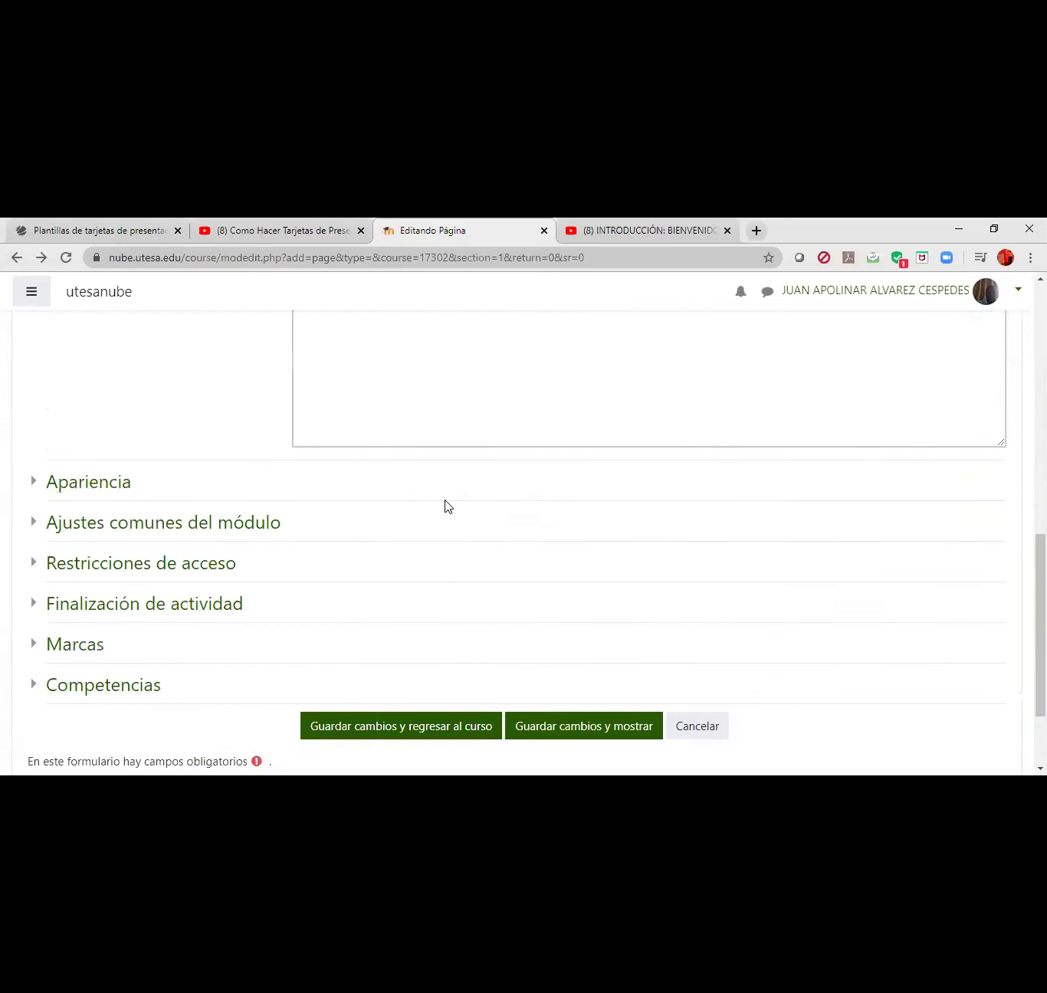
scroll(446, 506, up, 3)
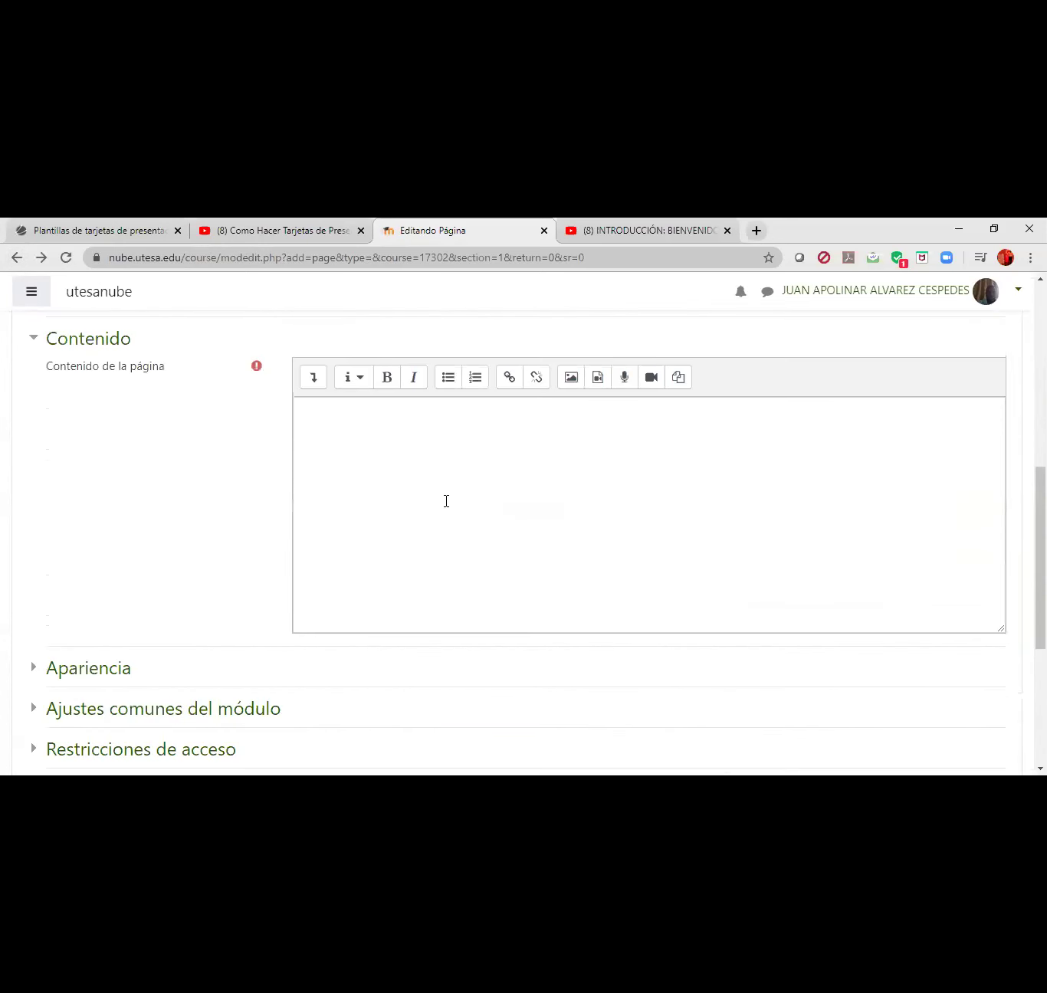
scroll(446, 500, down, 1)
scroll(445, 501, up, 2)
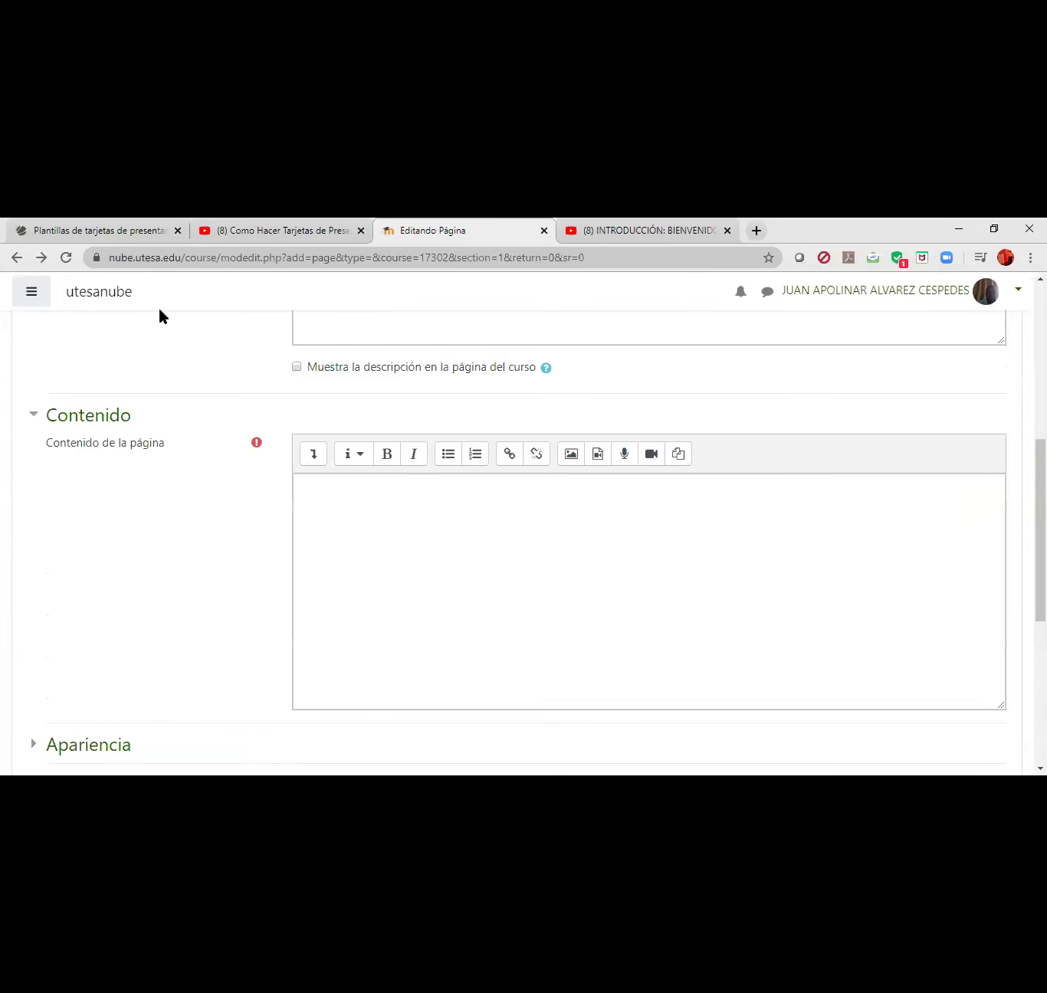
click(42, 258)
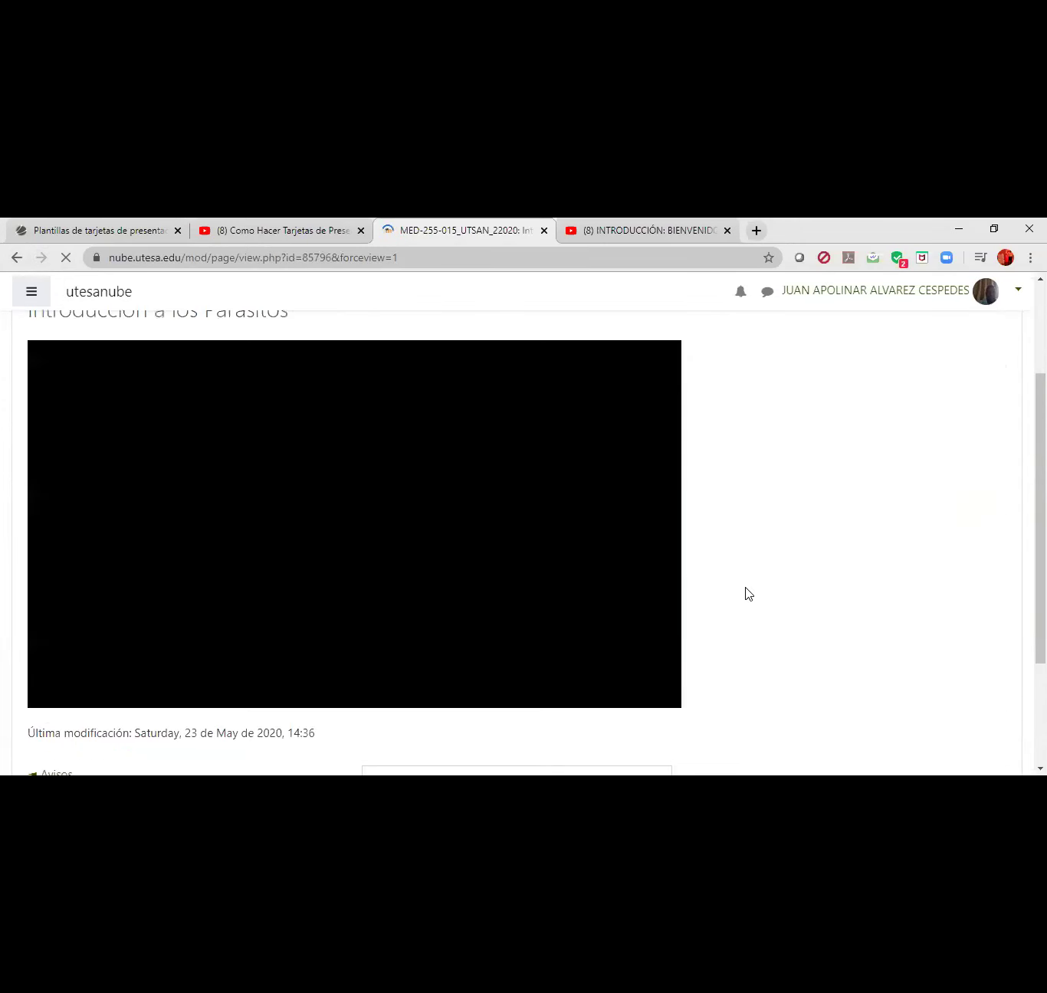
- Return to the course's main page and locate the new Introducción a los Parásitos resource
click(303, 396)
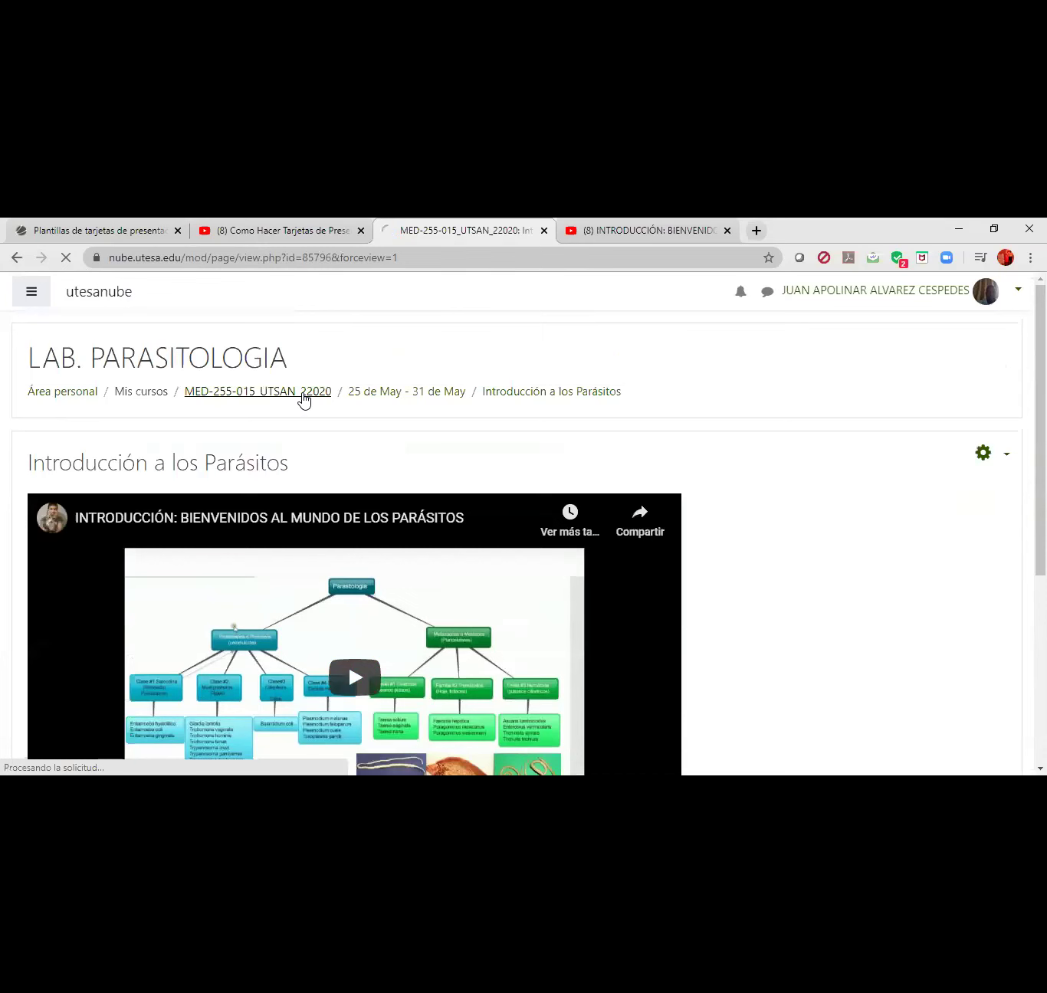
scroll(396, 480, down, 8)
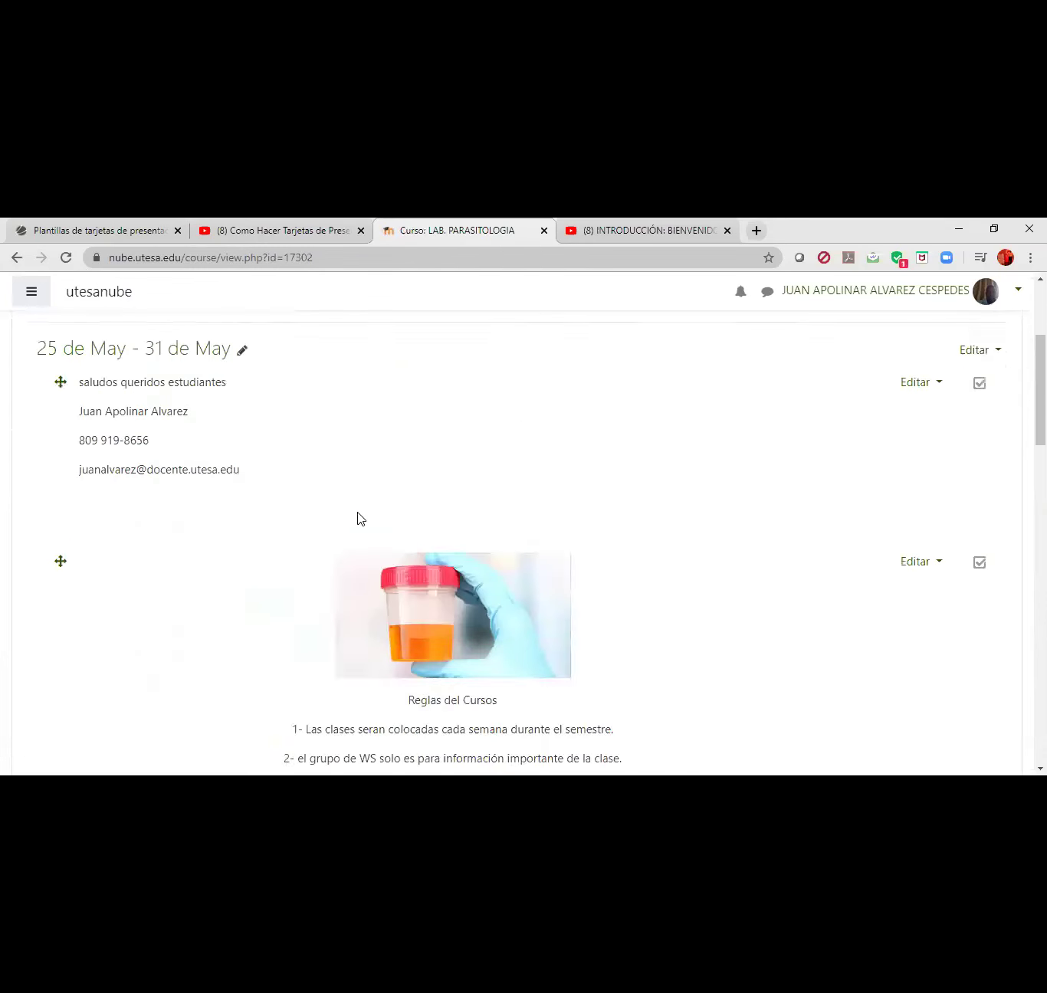
scroll(357, 519, down, 2)
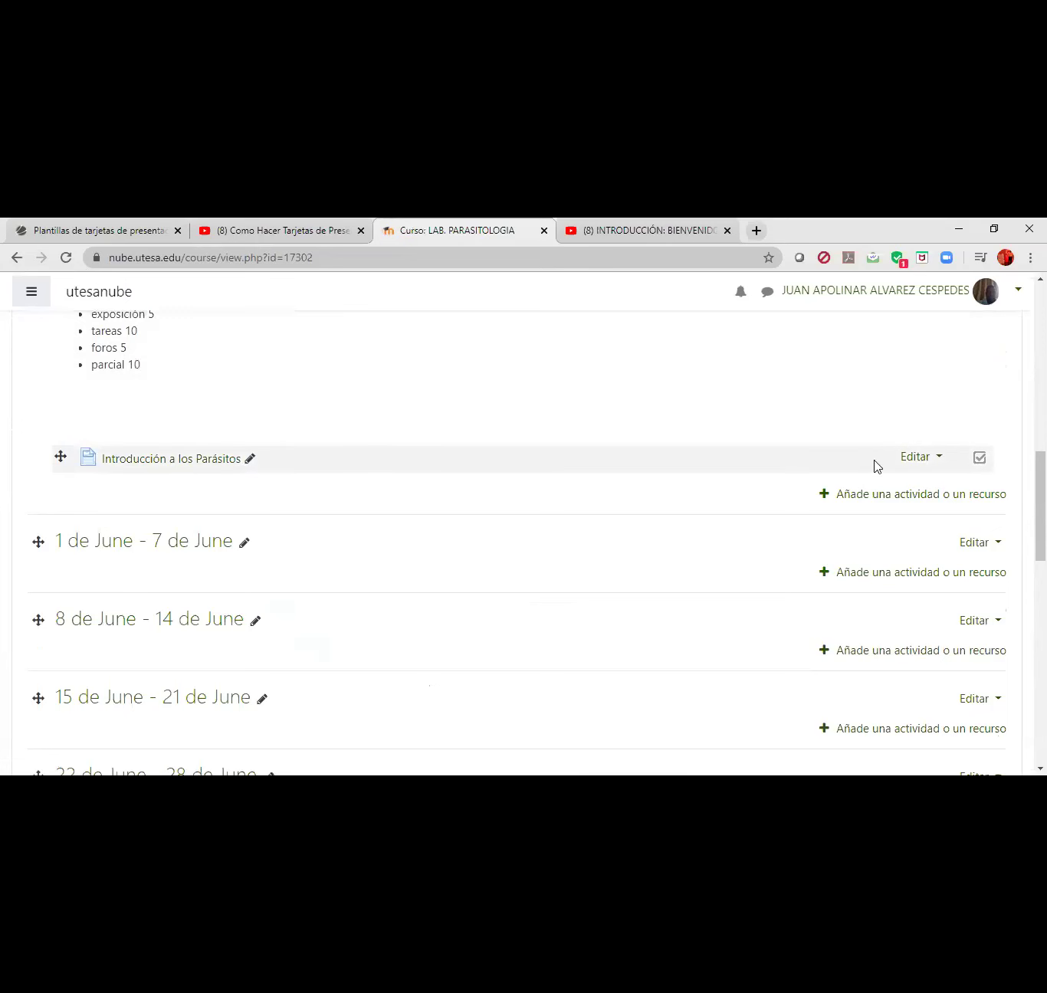
- Turn off editing mode for the LAB. PARASITOLOGIA course
scroll(911, 495, up, 3)
scroll(910, 494, up, 10)
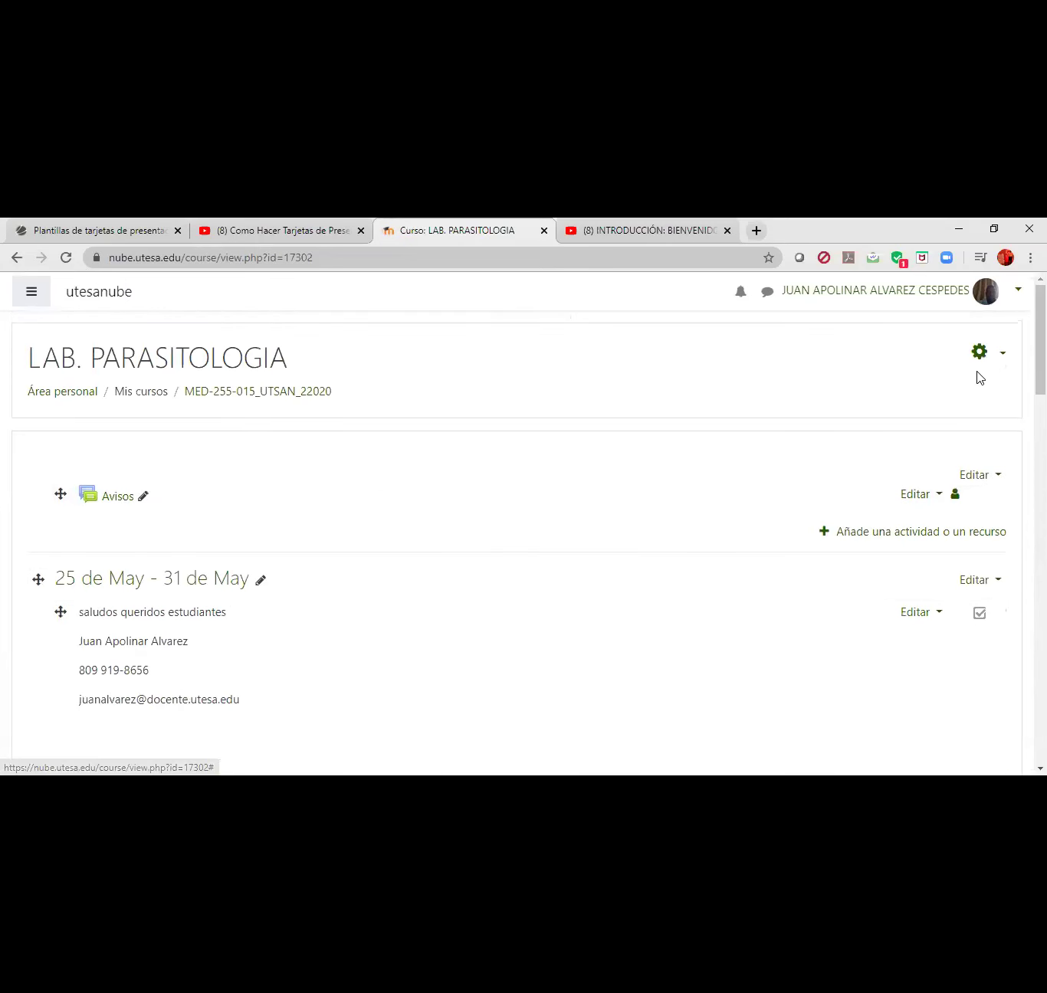
click(1005, 357)
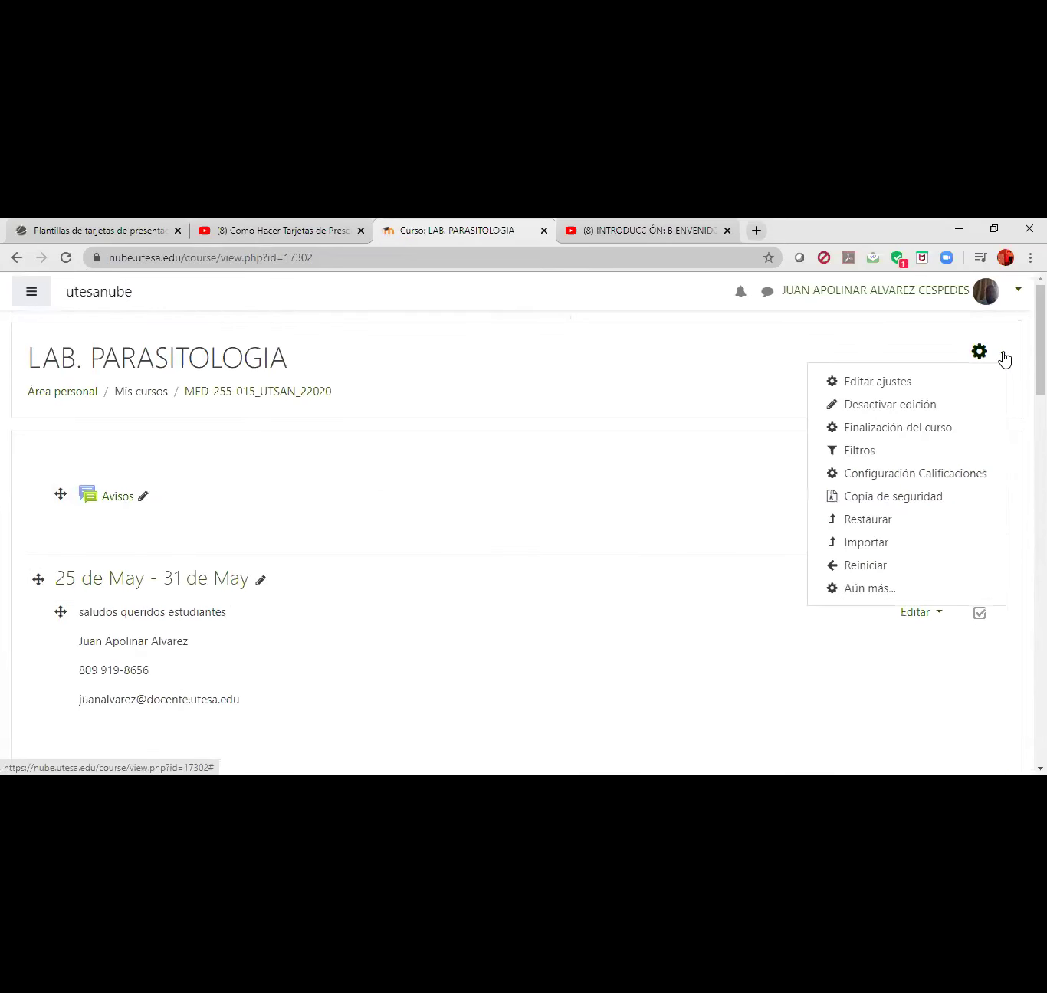
click(902, 408)
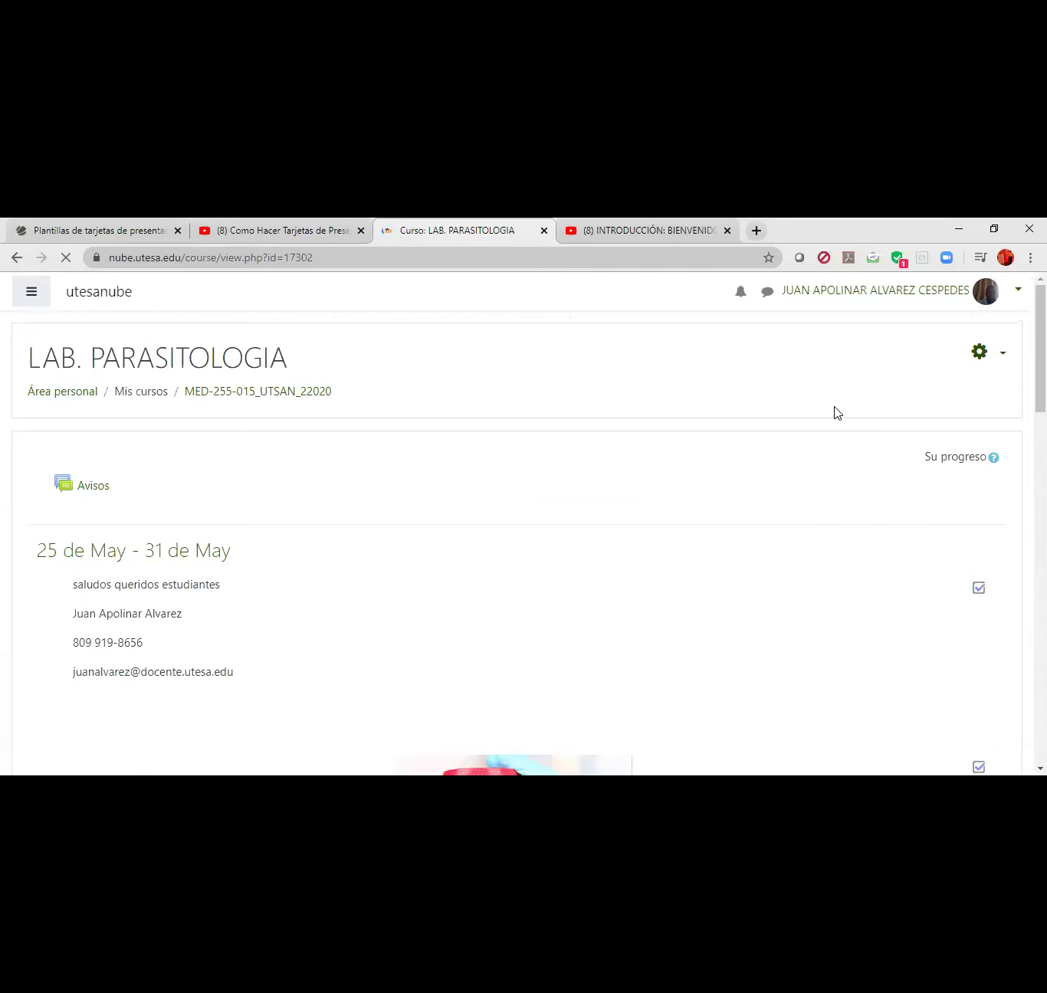
- Open the Introducción a los Parásitos page from the 25 de May - 31 de May section and view its embedded video
scroll(611, 470, down, 4)
scroll(610, 470, down, 6)
scroll(423, 459, up, 1)
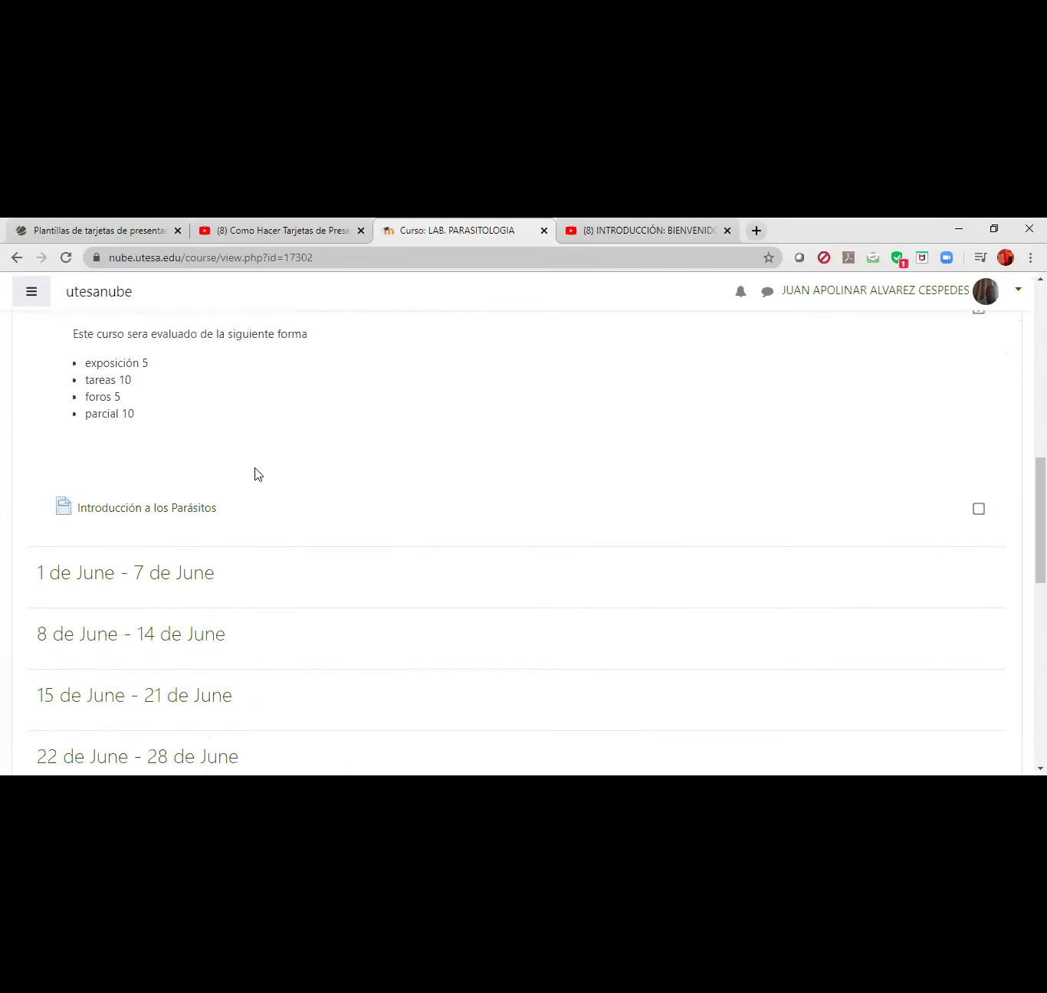
click(127, 509)
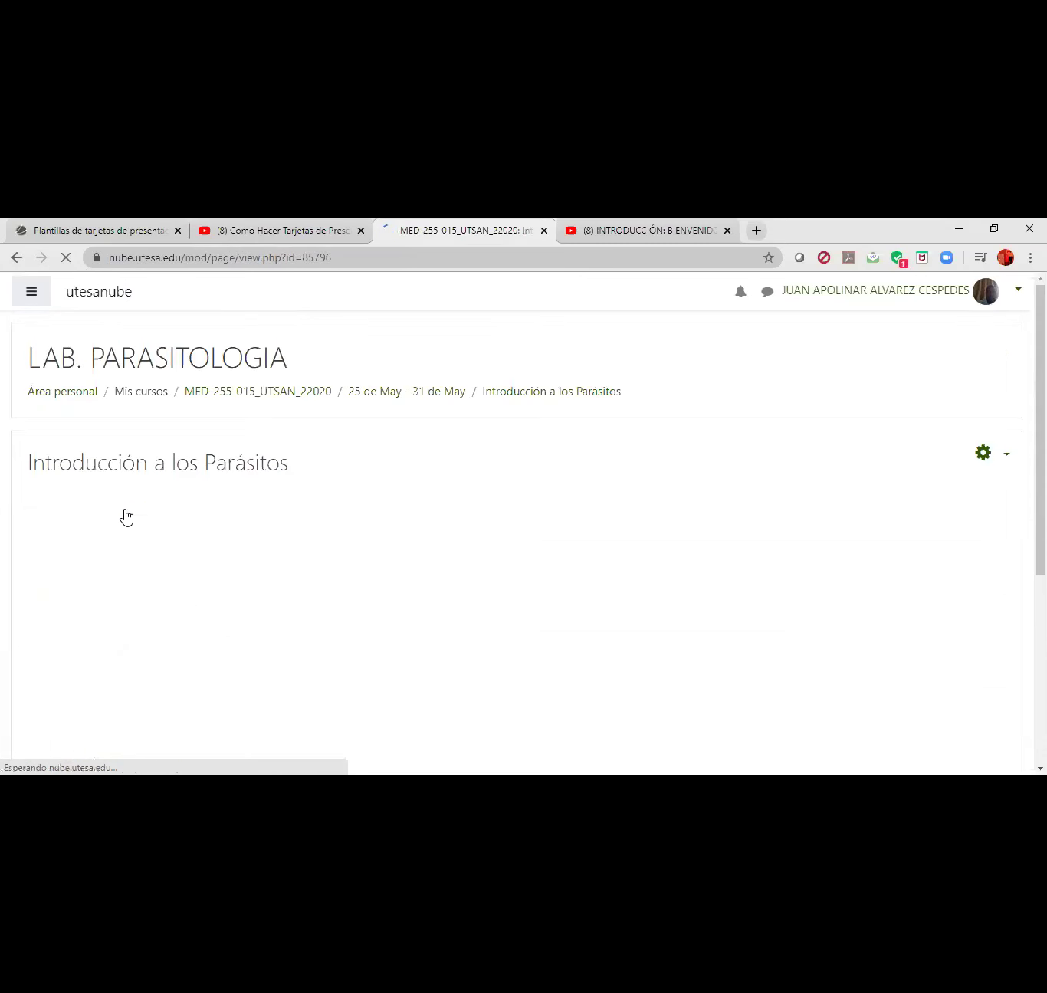
scroll(177, 523, down, 2)
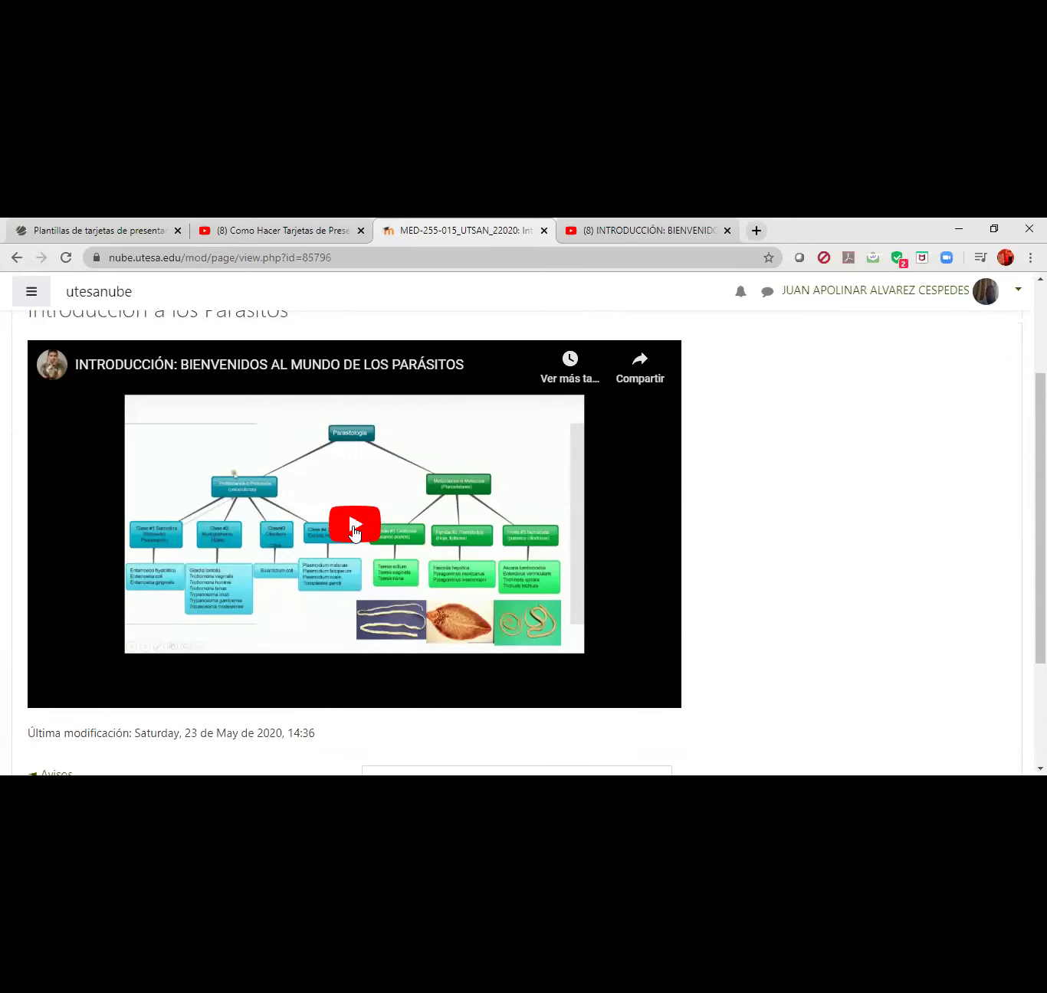
- Return to the LAB. PARASITOLOGIA course page and turn on editing mode
click(16, 260)
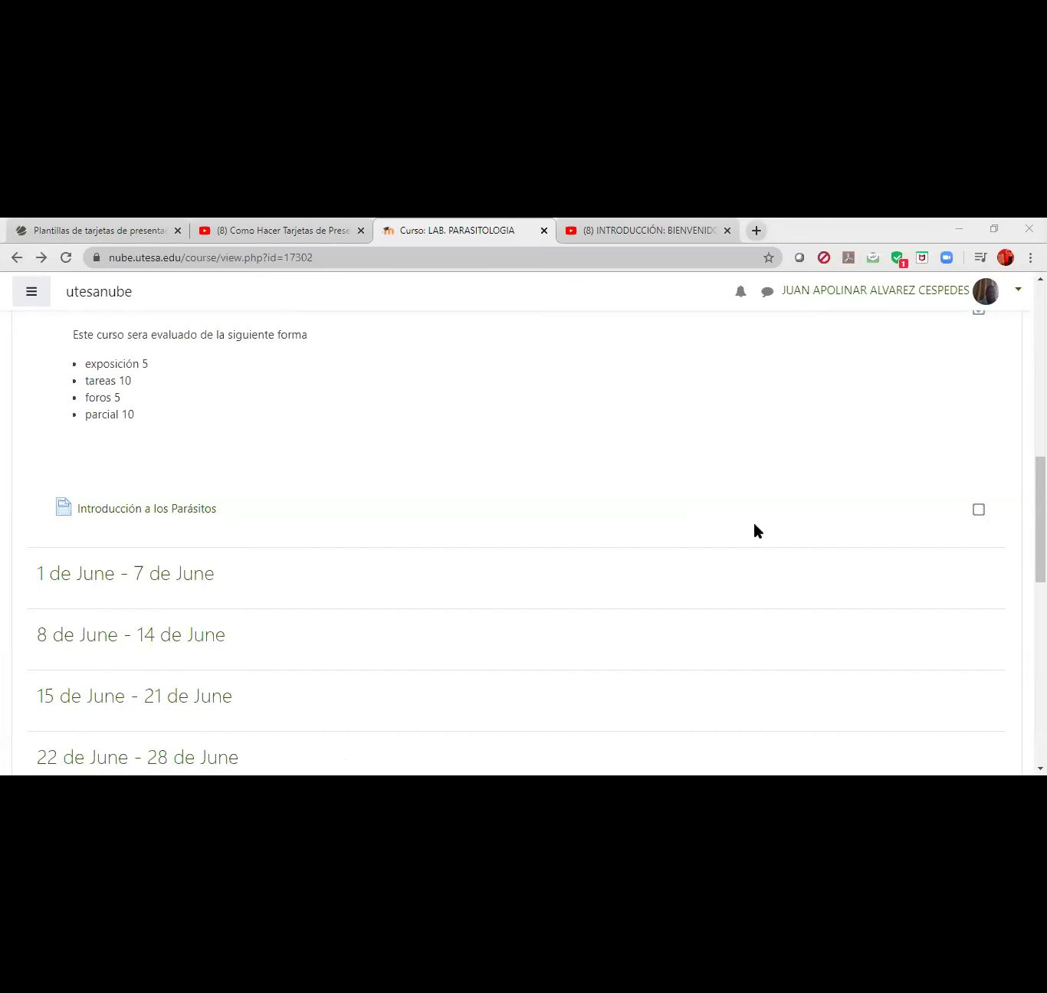
scroll(844, 523, up, 10)
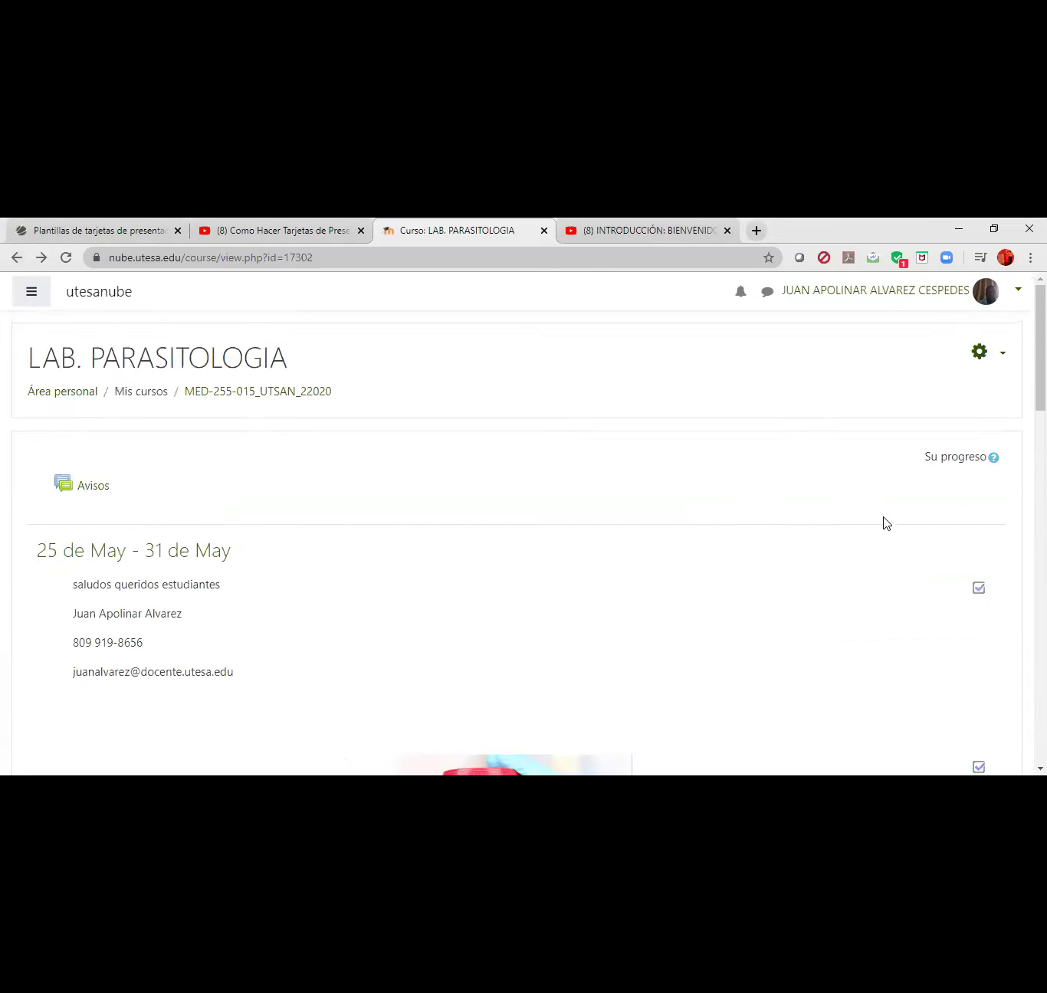
click(1000, 359)
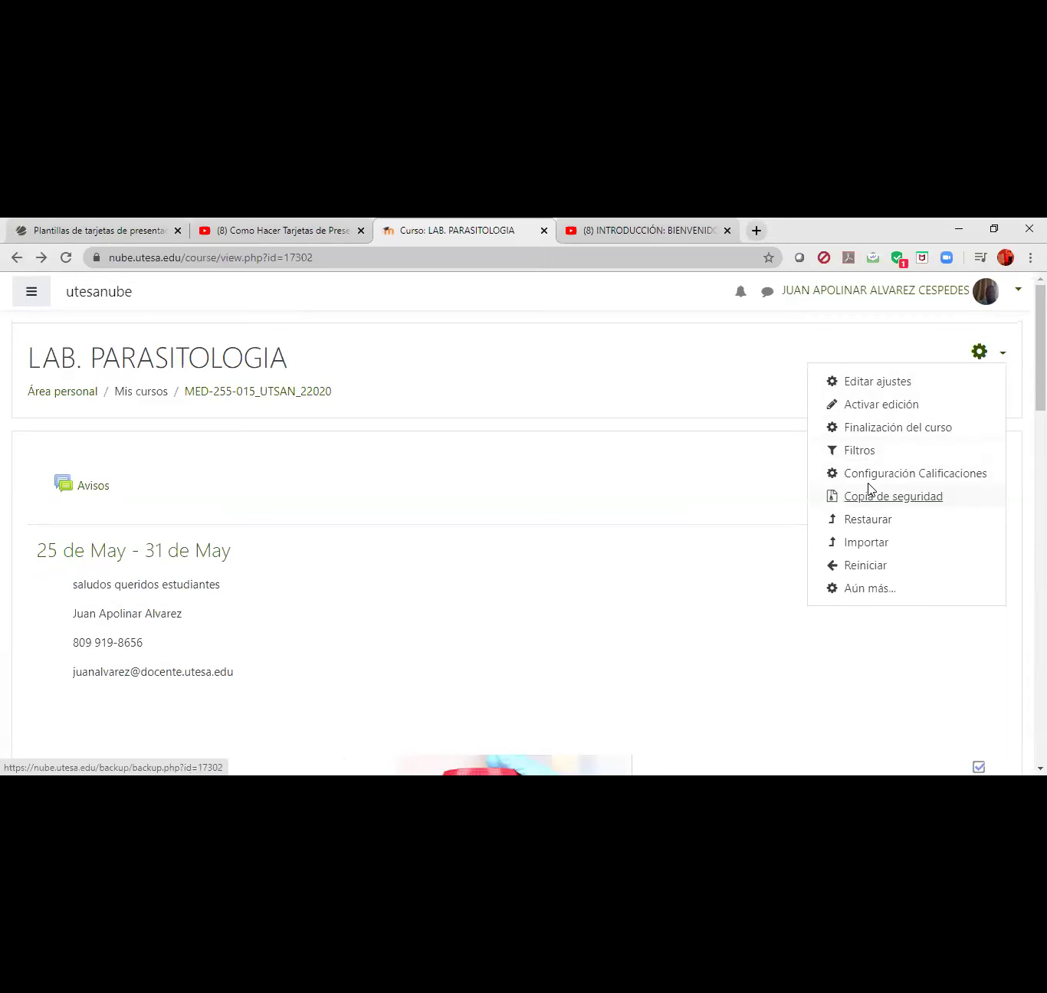
click(869, 407)
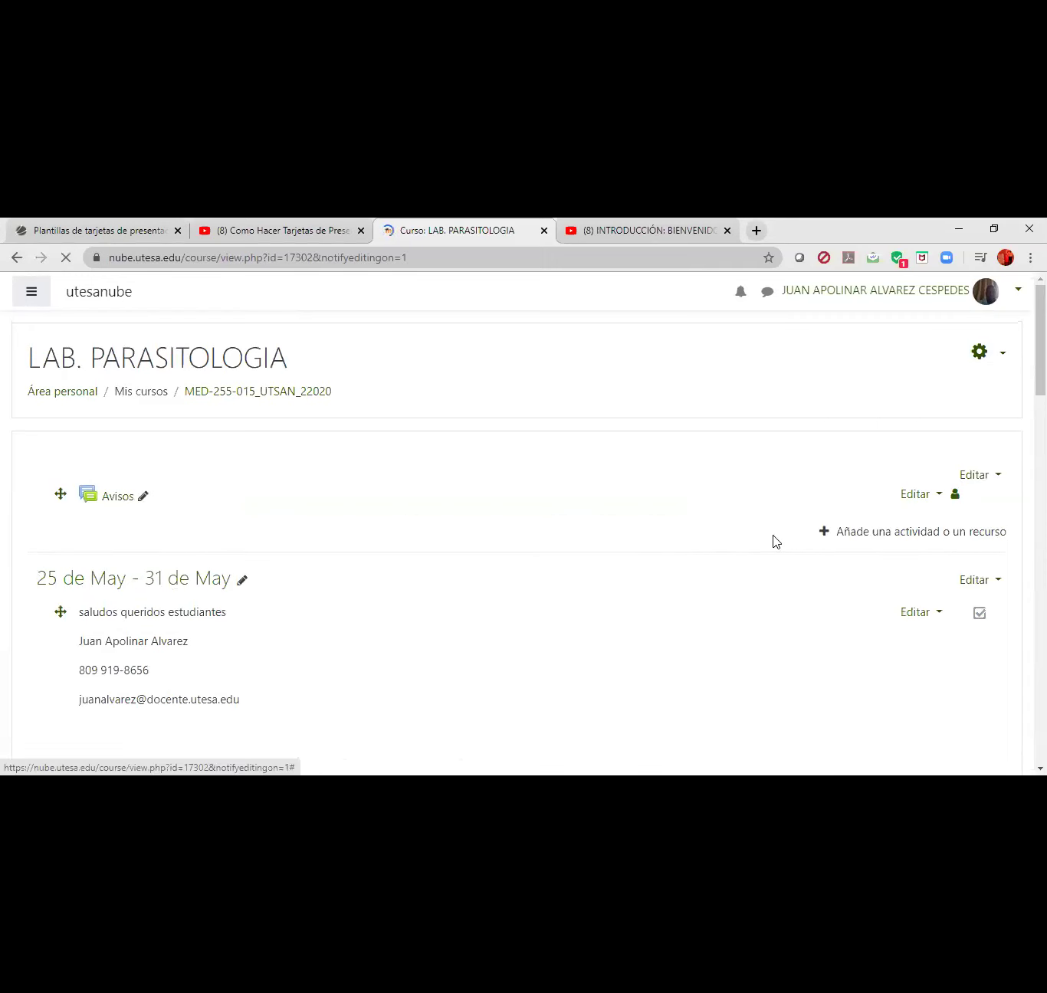
scroll(442, 590, down, 3)
scroll(442, 590, down, 6)
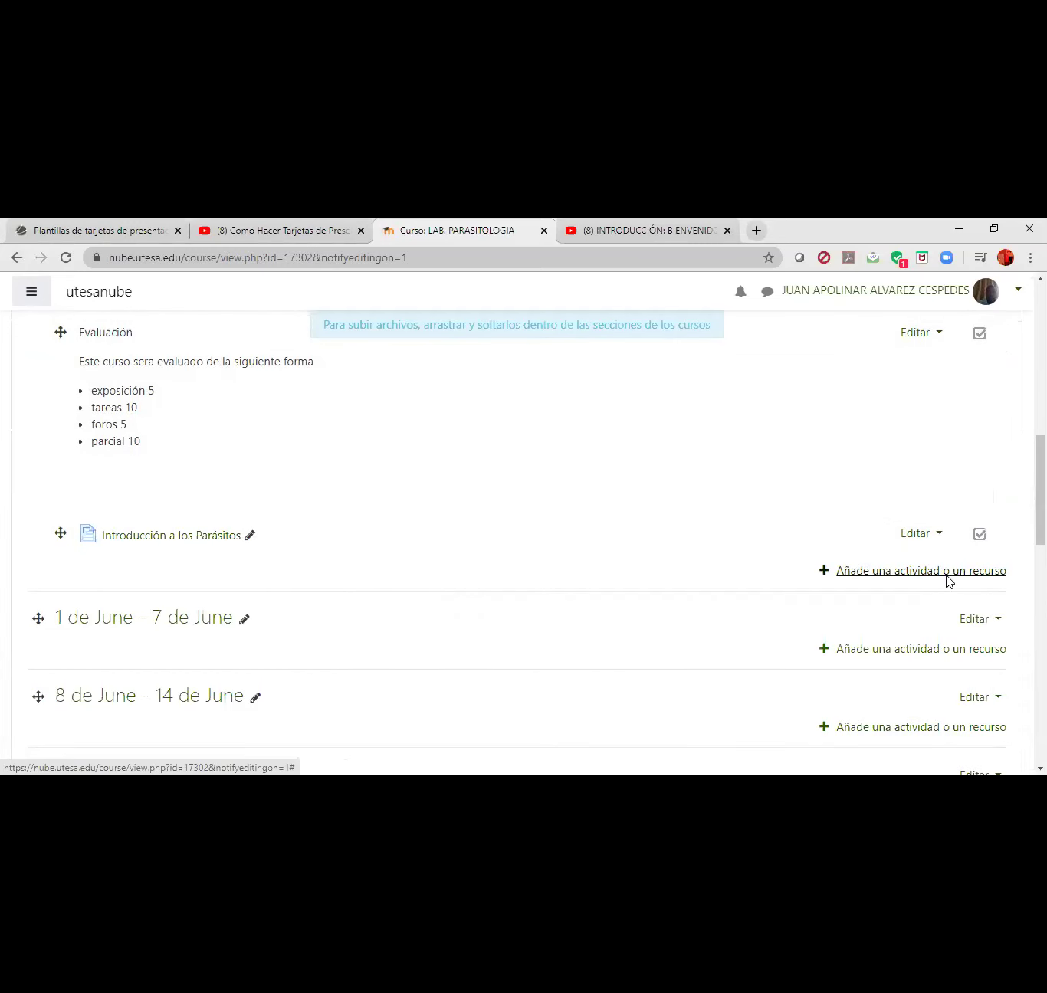
click(948, 578)
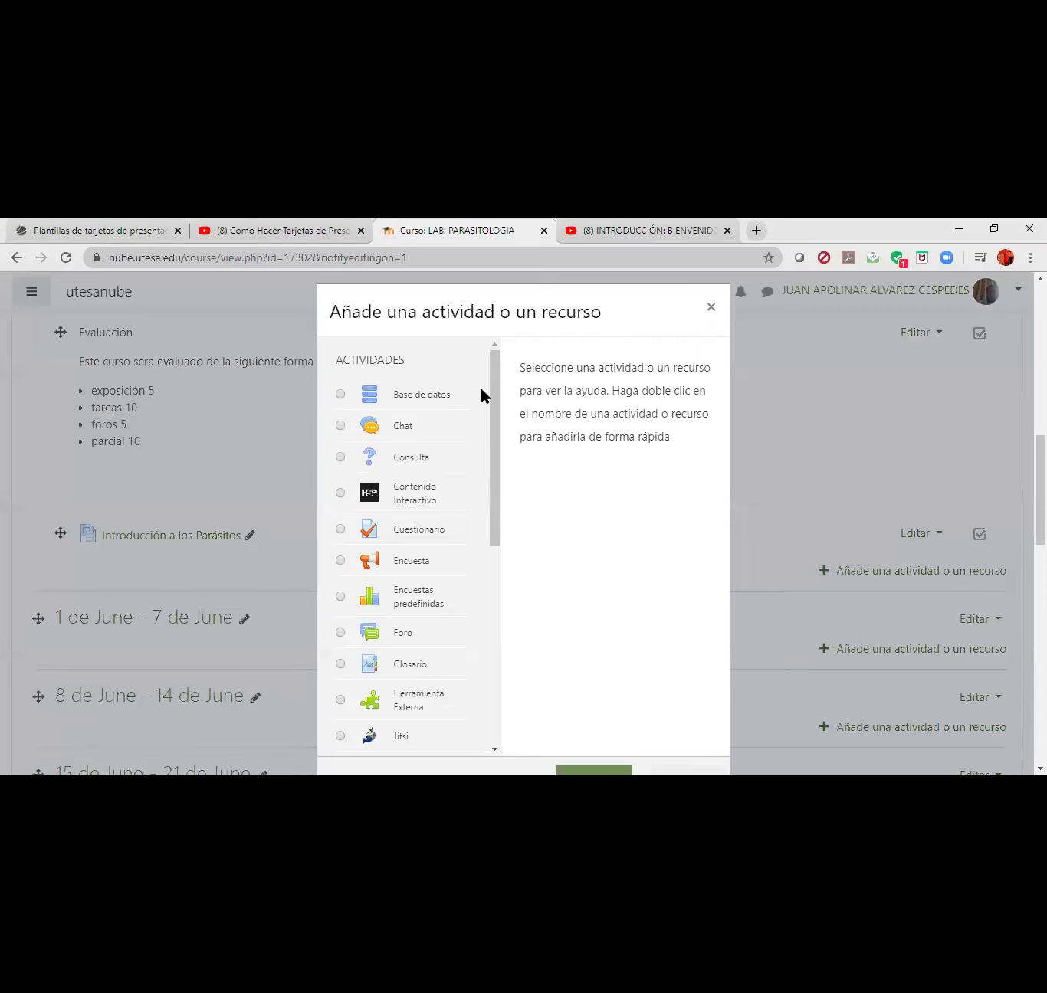
scroll(494, 394, down, 1)
mouse_move(494, 394)
mouse_down()
mouse_move(502, 425)
mouse_move(507, 371)
mouse_up()
click(712, 309)
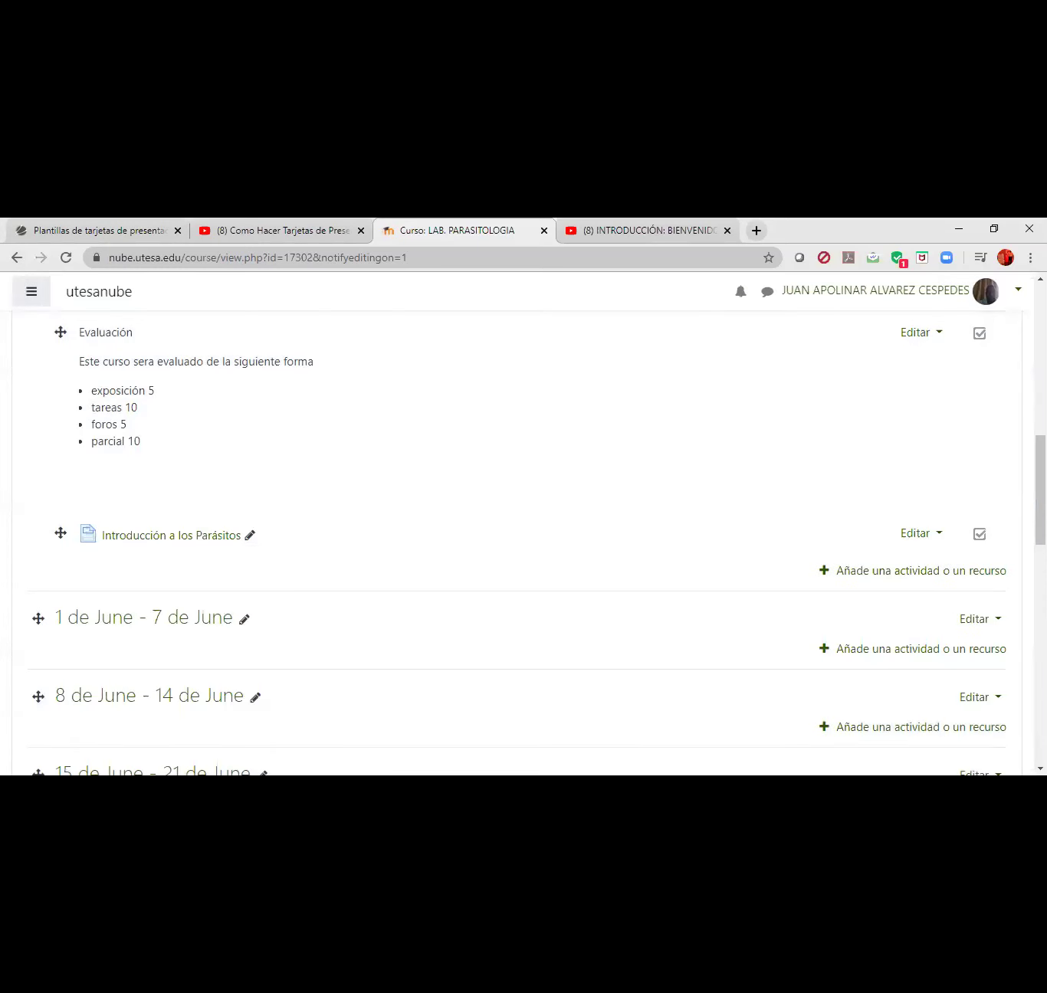
scroll(261, 554, up, 3)
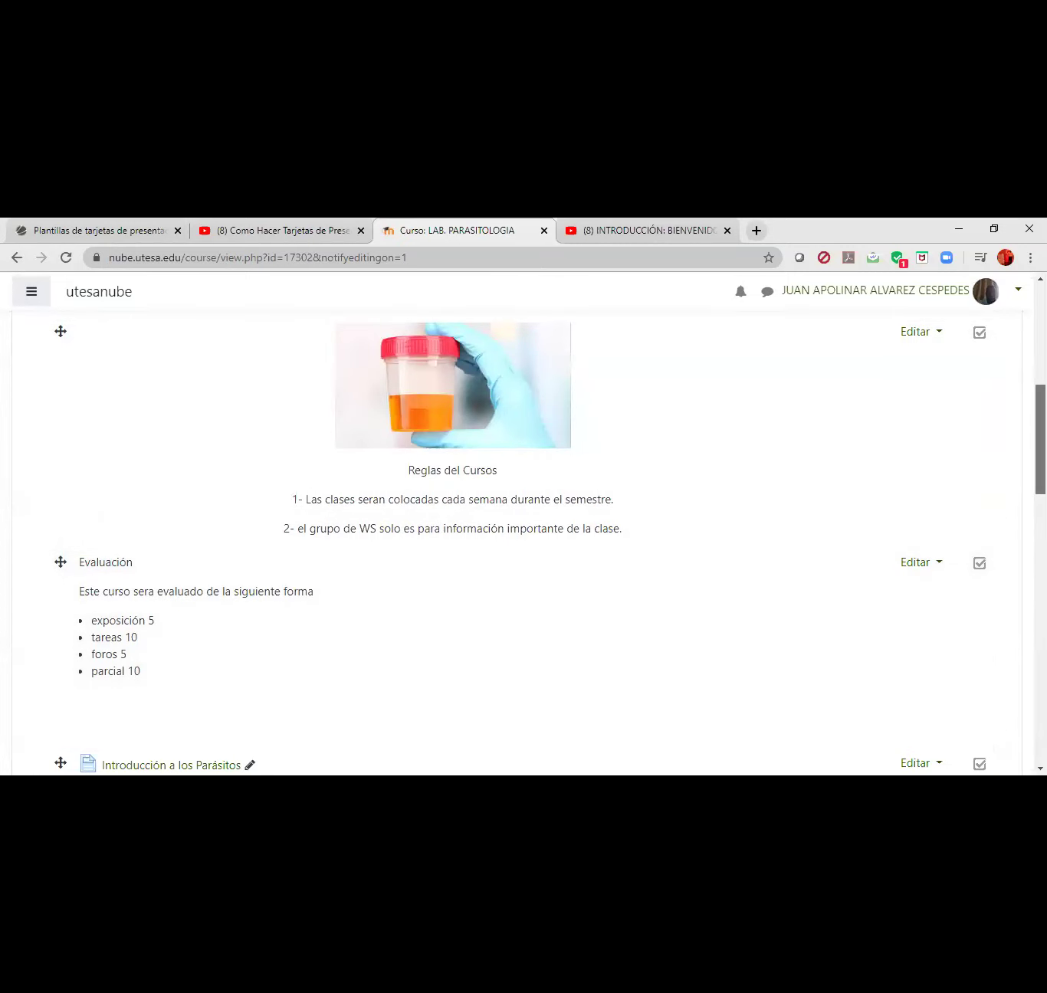
scroll(1040, 437, up, 6)
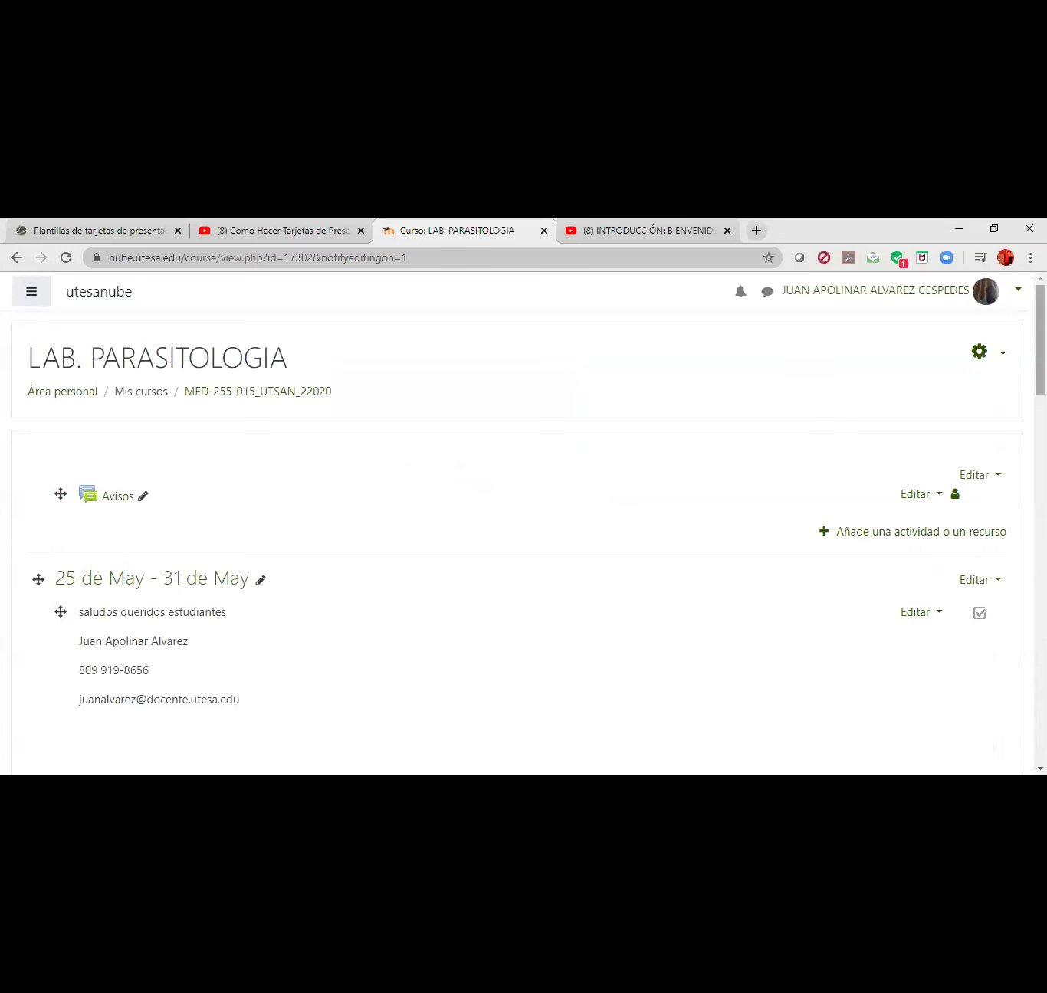
scroll(1040, 337, down, 7)
scroll(529, 541, up, 2)
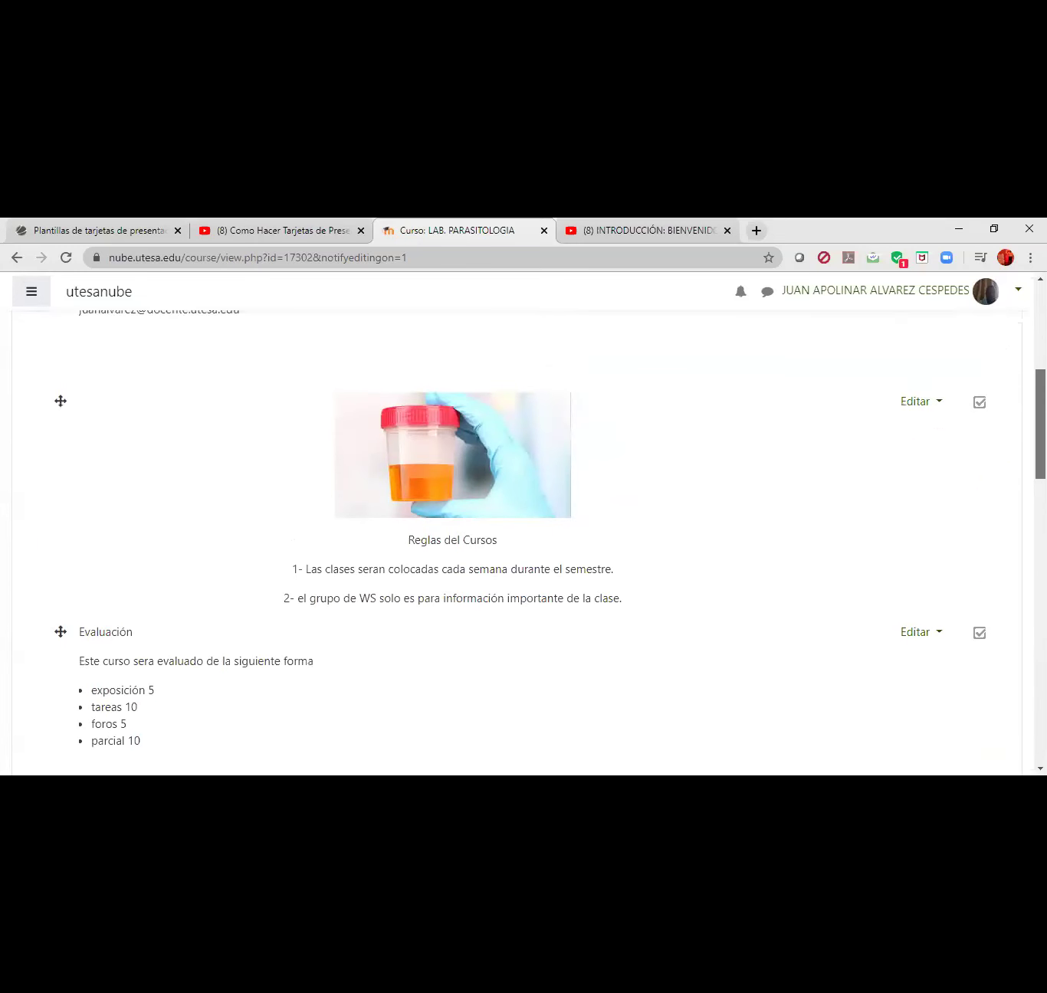
scroll(529, 537, up, 5)
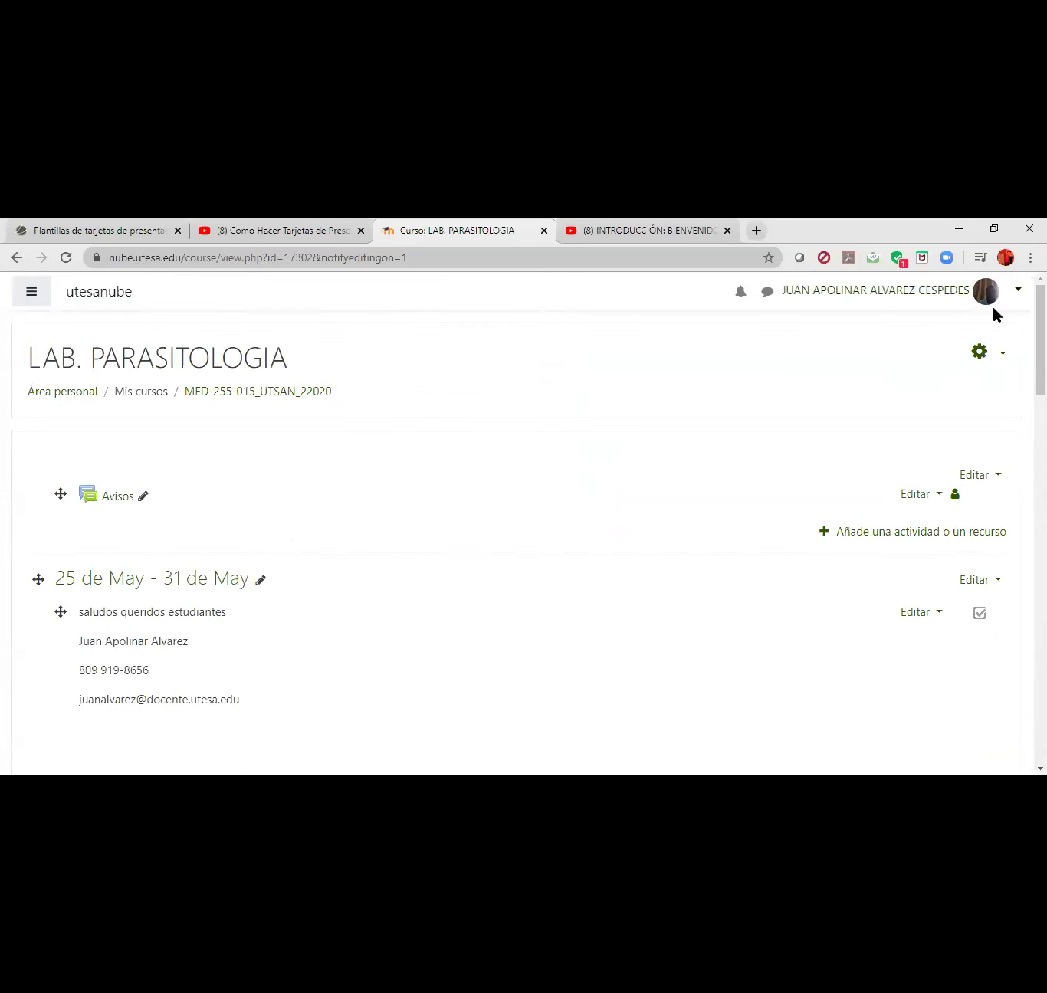
- Add a new Foro activity to the 25 de May - 31 de May section
scroll(1000, 613, down, 5)
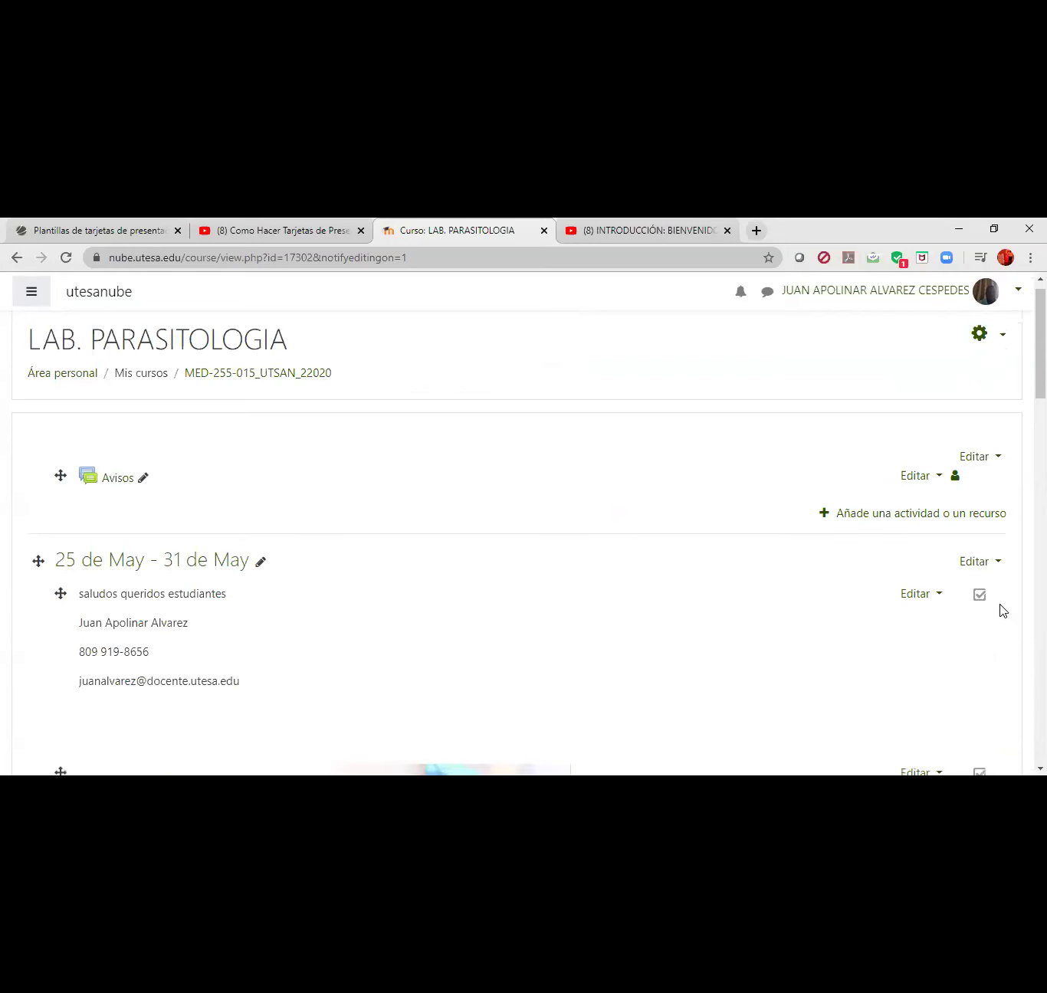
scroll(913, 616, down, 2)
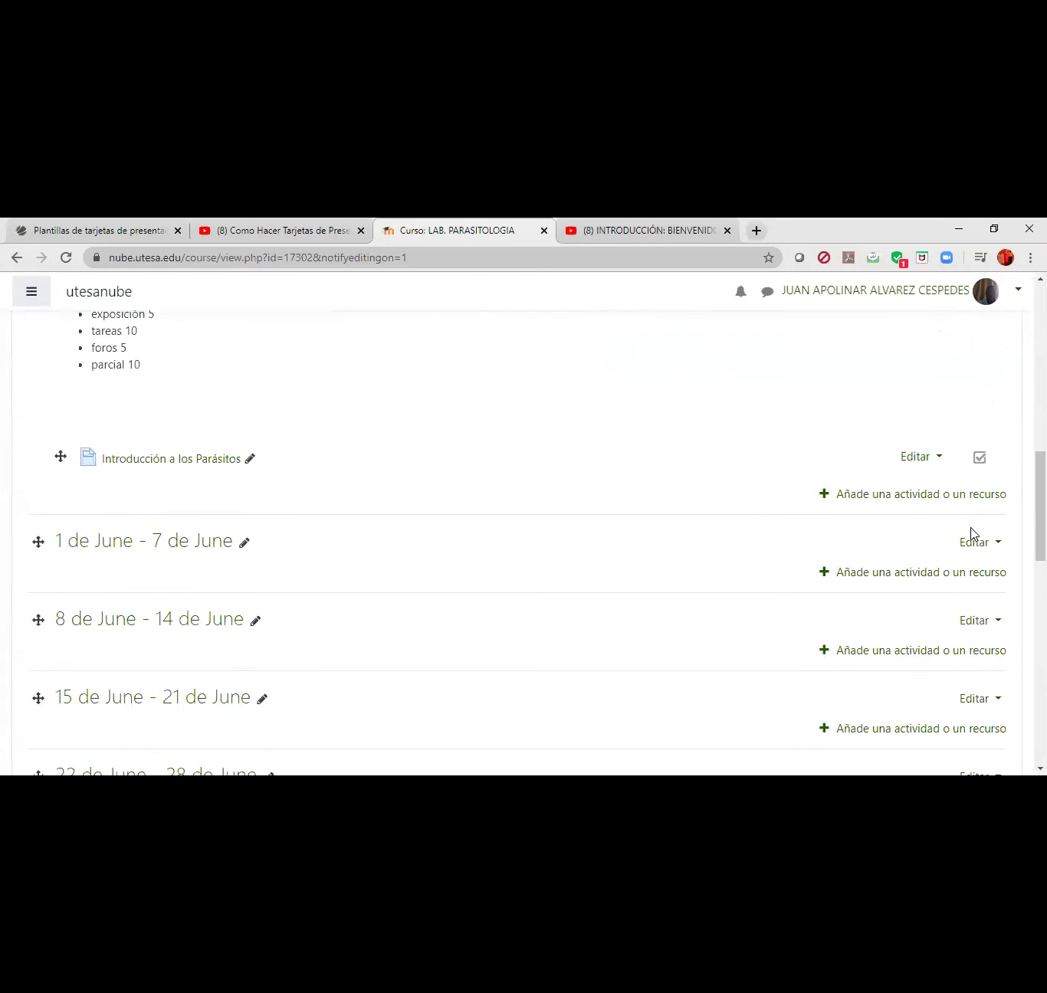
click(961, 497)
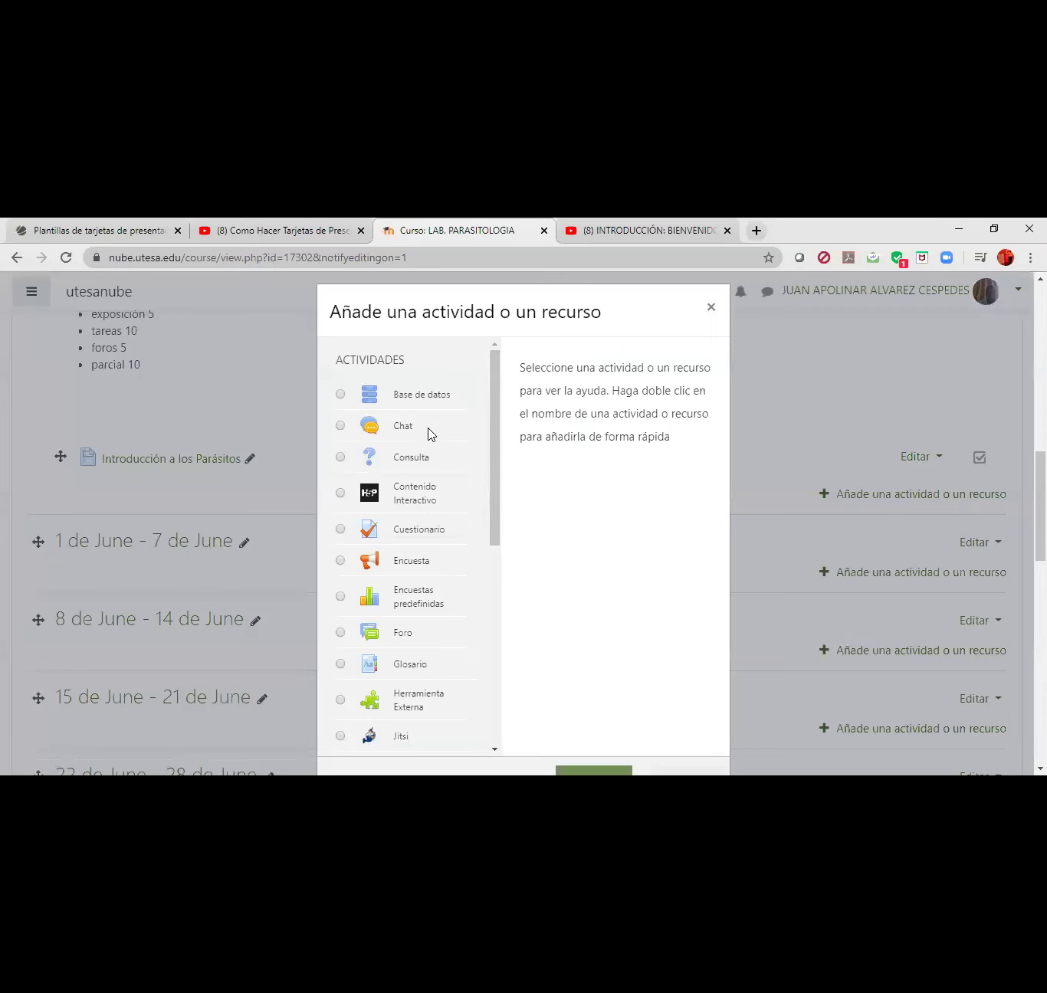
drag(494, 409, 449, 492)
click(339, 506)
scroll(536, 545, down, 3)
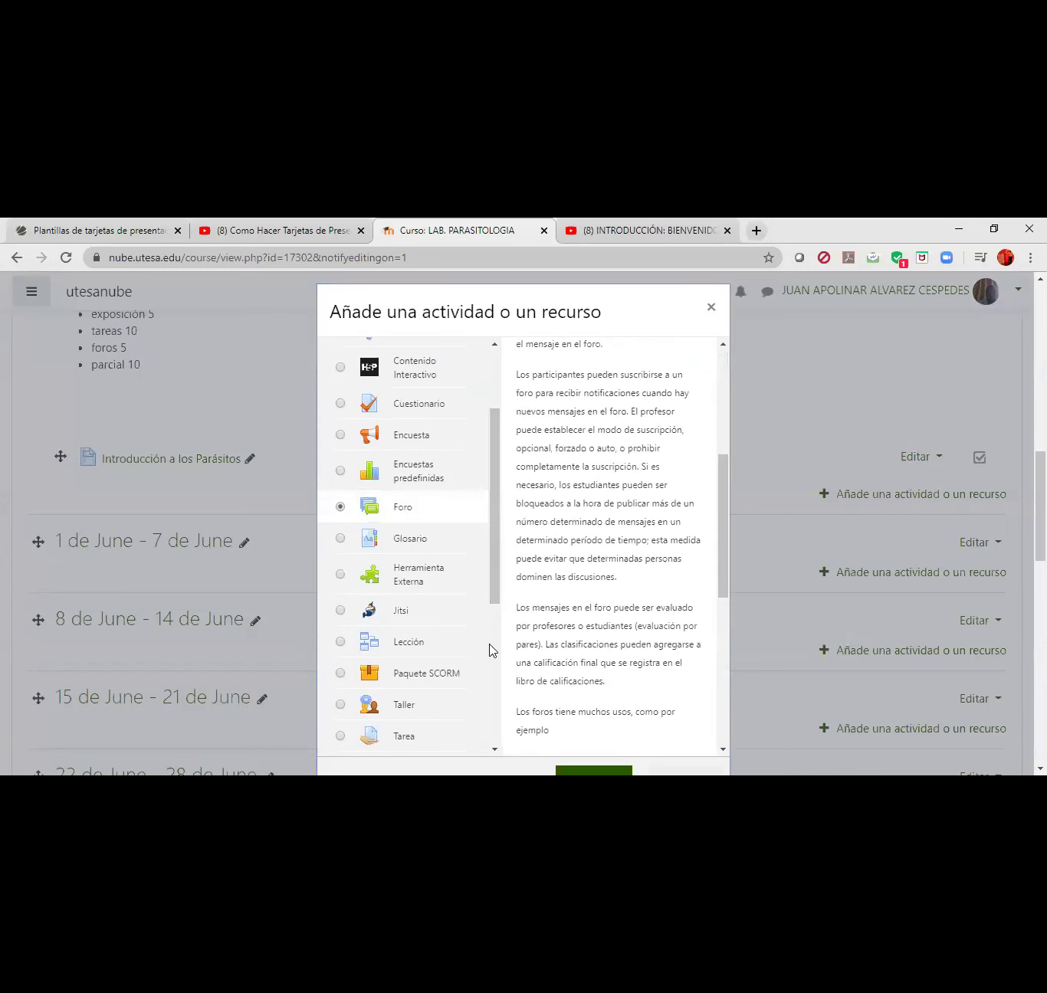
scroll(490, 650, down, 4)
scroll(613, 680, down, 3)
scroll(637, 682, down, 5)
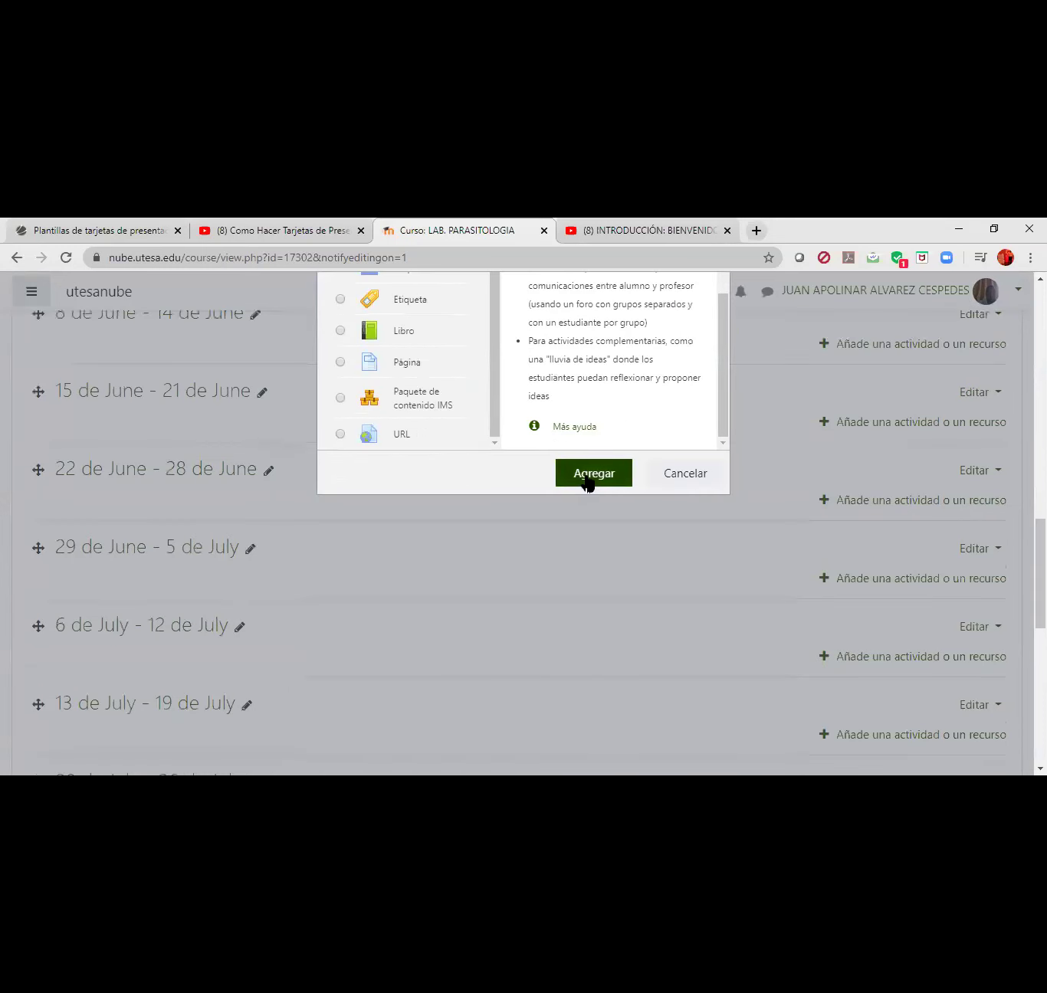
click(589, 483)
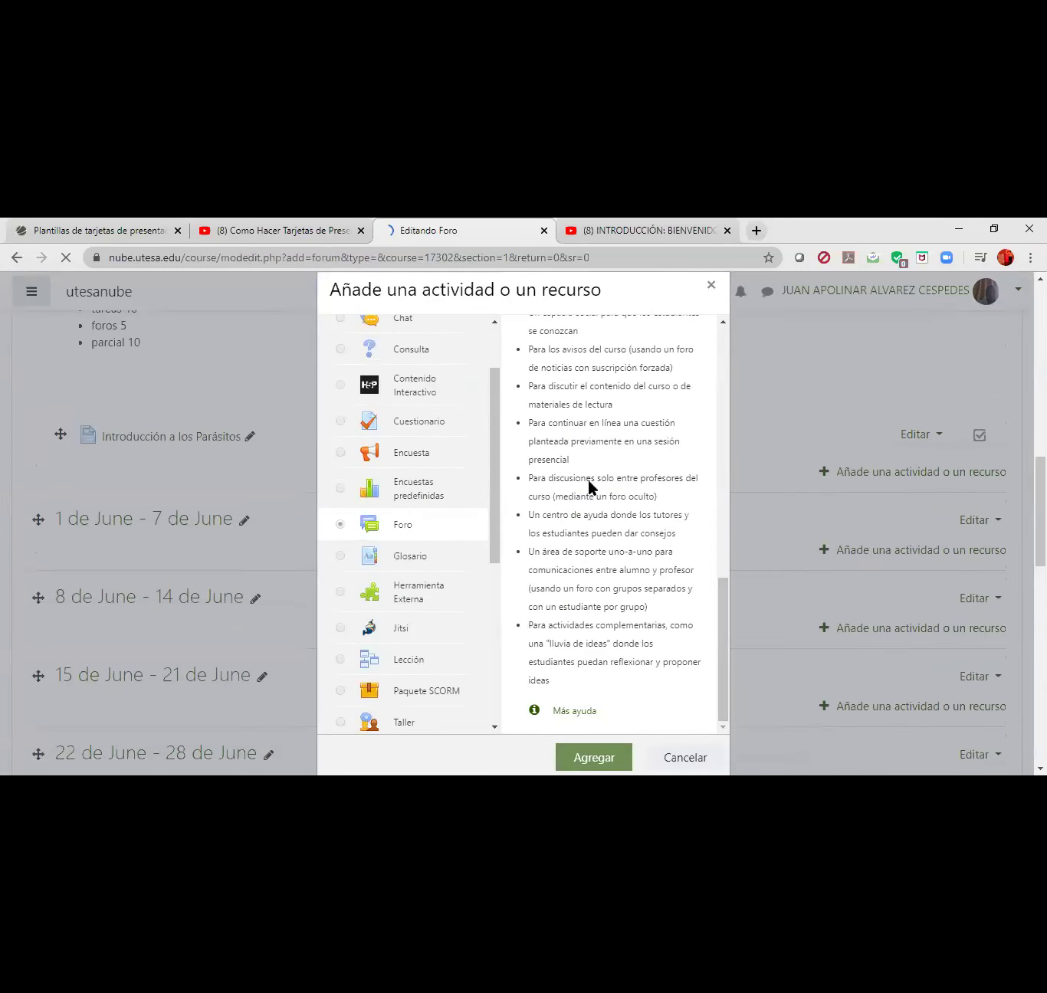
scroll(342, 501, down, 2)
scroll(350, 482, up, 2)
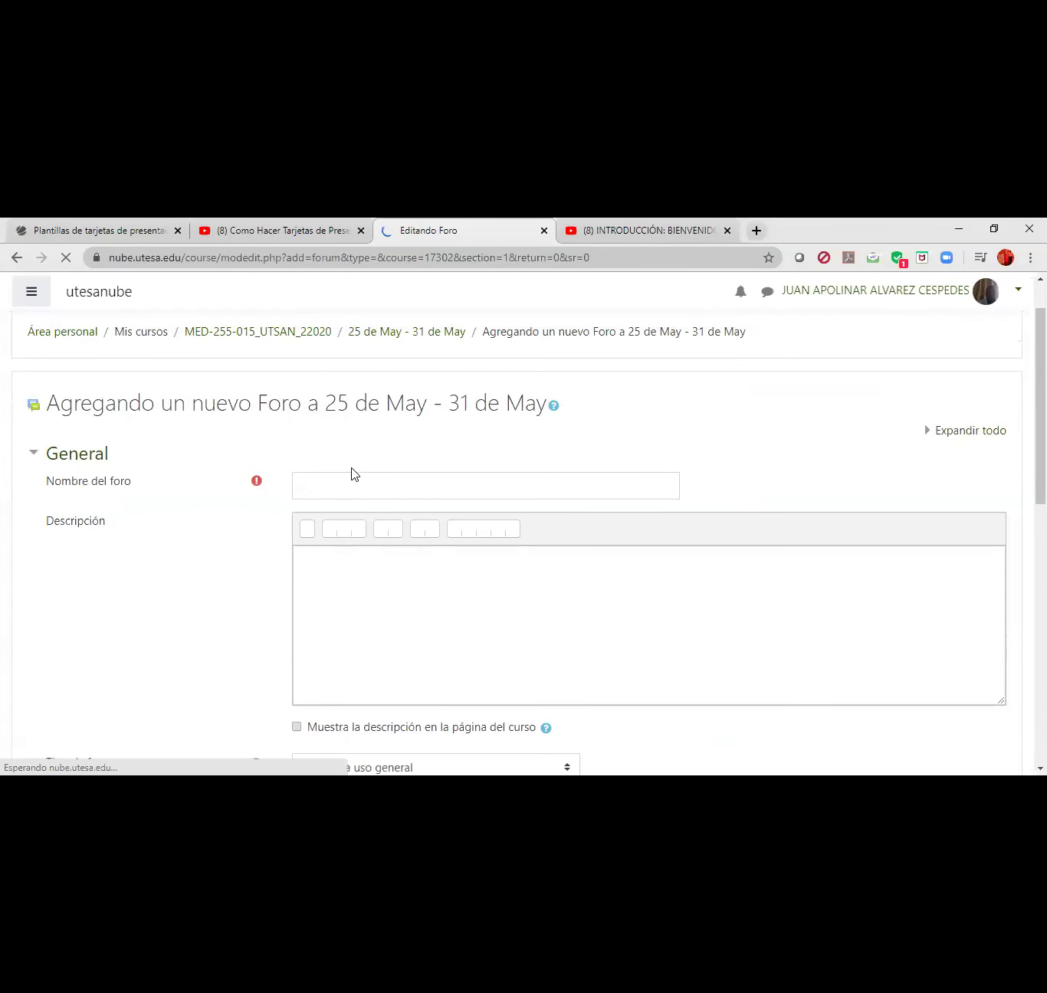
- Enter "Video de Introduccion a los parasitos" as the forum's name
click(388, 494)
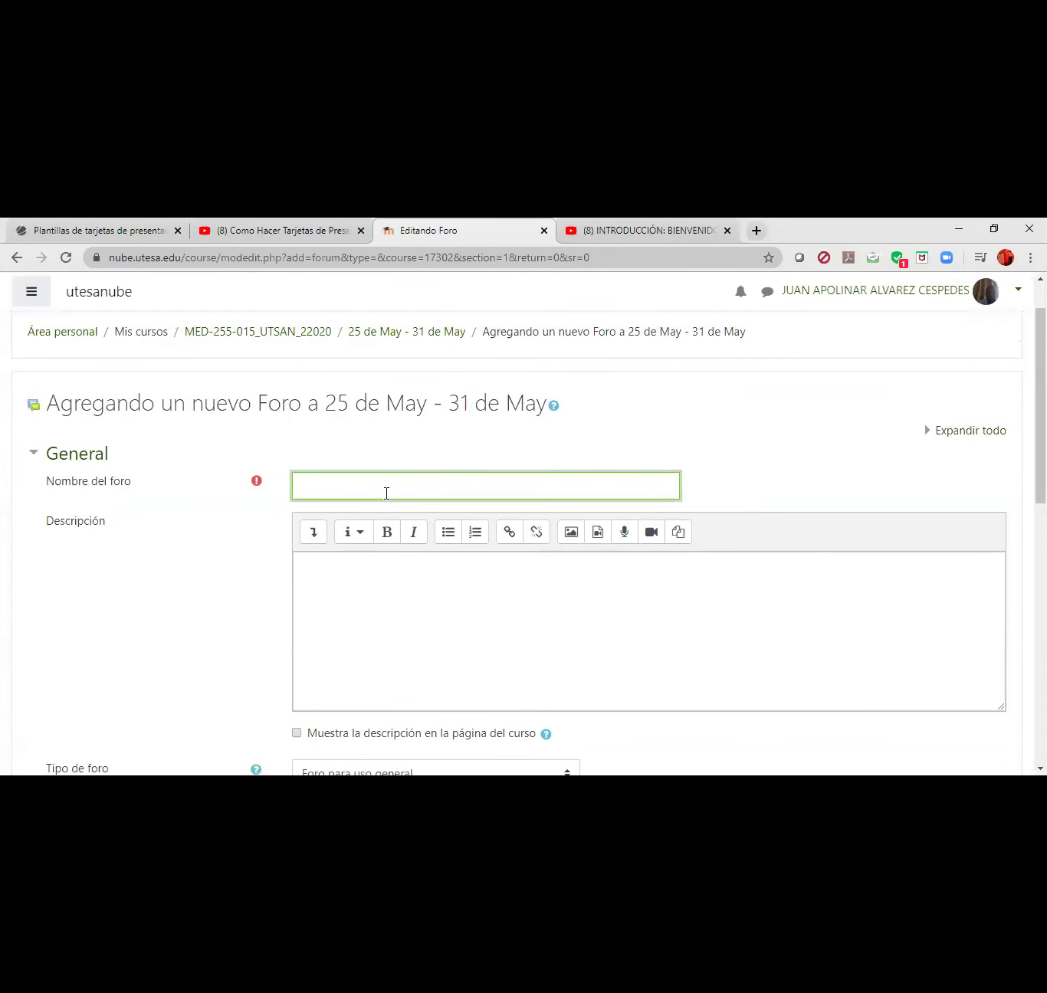
text(Introduccio)
right_click(356, 490)
click(334, 483)
text(V)
key(shift+Right)
key(shift+Right)
text(ide)
key(shift+Right)
key(shift+Right)
key(shift+Right)
text(o)
key(shift+Right)
key(shift+Right)
key(shift+Right)
key(shift+Right)
key(shift+Right)
text(de)
key(shift+Right)
text(I)
key(shift+Right)
text(ntroduccion a los)
- Correct the accents in the forum name with the spelling suggestions Vídeo, Introducción and parásitos
right_click(311, 483)
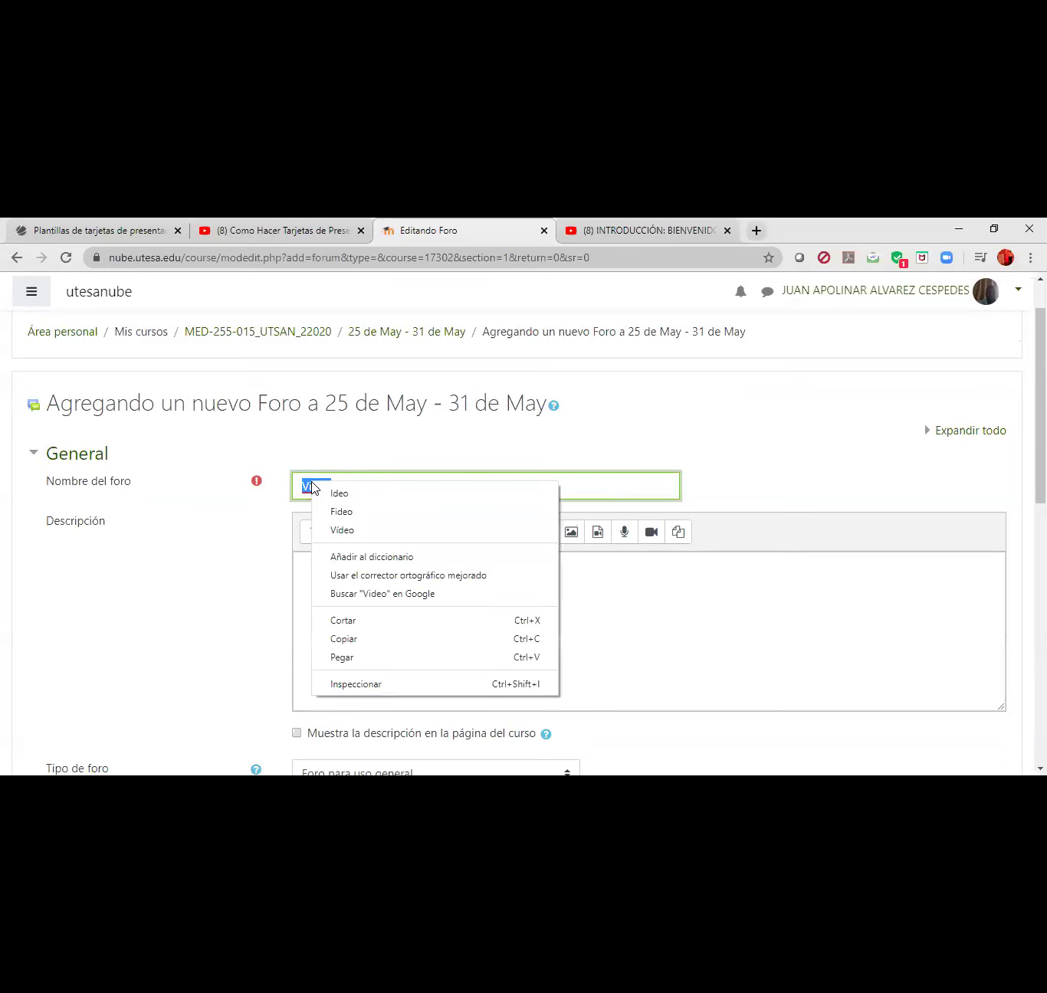
click(342, 529)
right_click(373, 485)
click(431, 499)
right_click(456, 486)
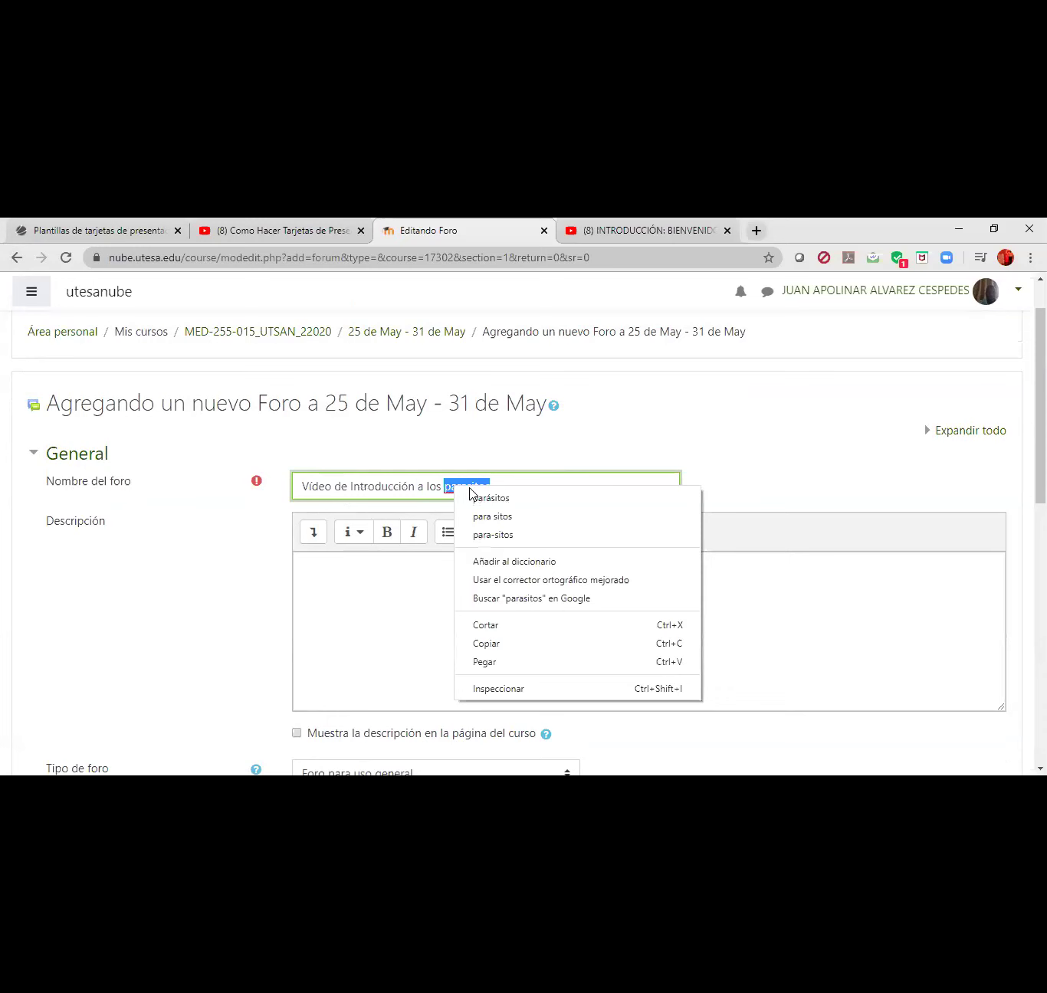
click(509, 496)
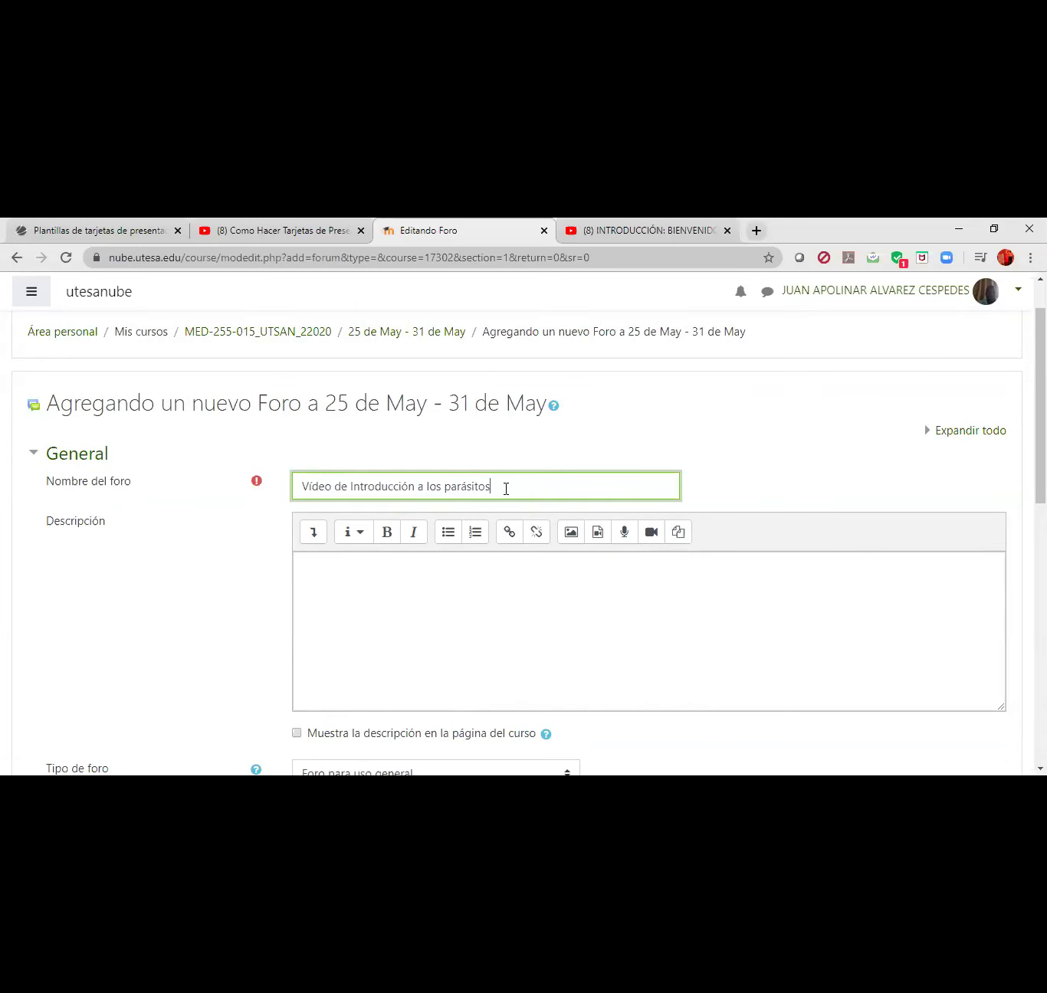
- Write the forum description "Vea el Video y responda en el foro su percepcion sobre los parasitos."
click(399, 580)
scroll(400, 579, down, 1)
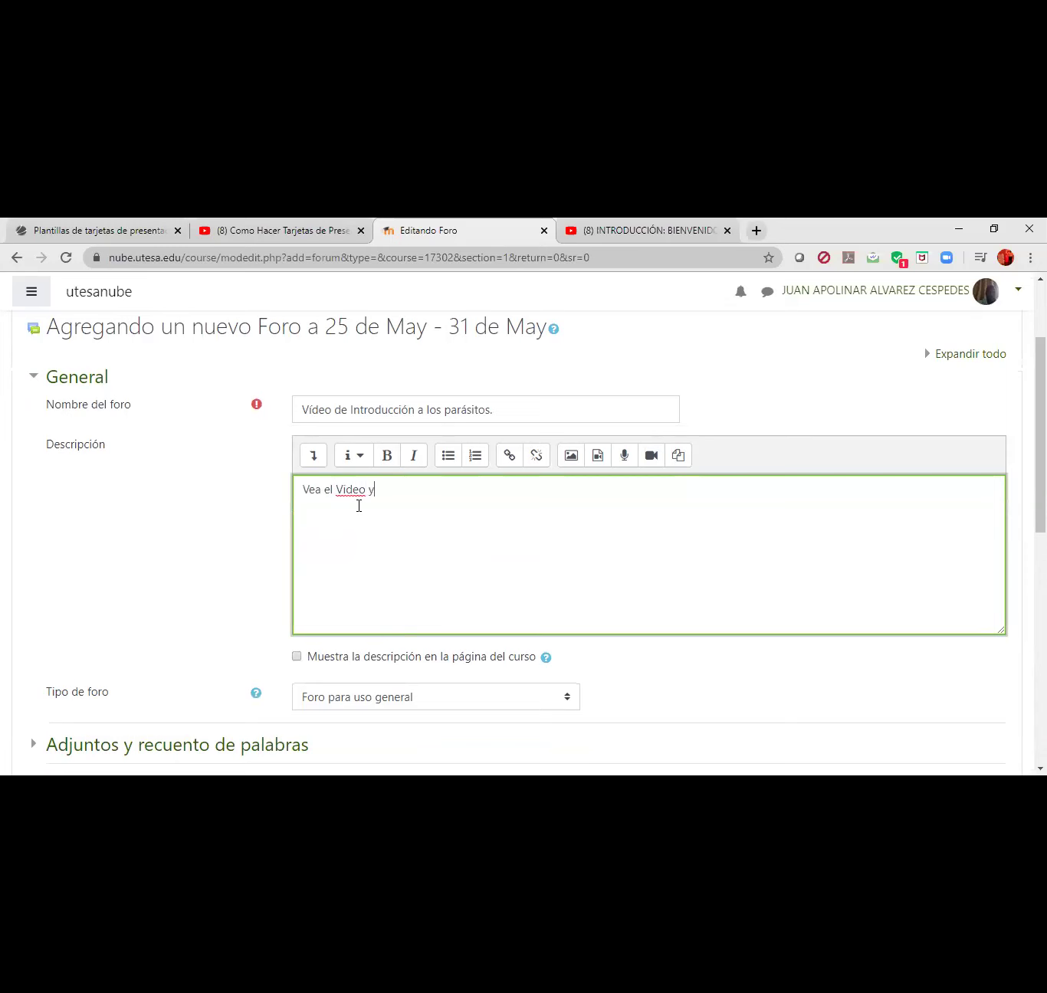
text(spo)
text(percepcion )
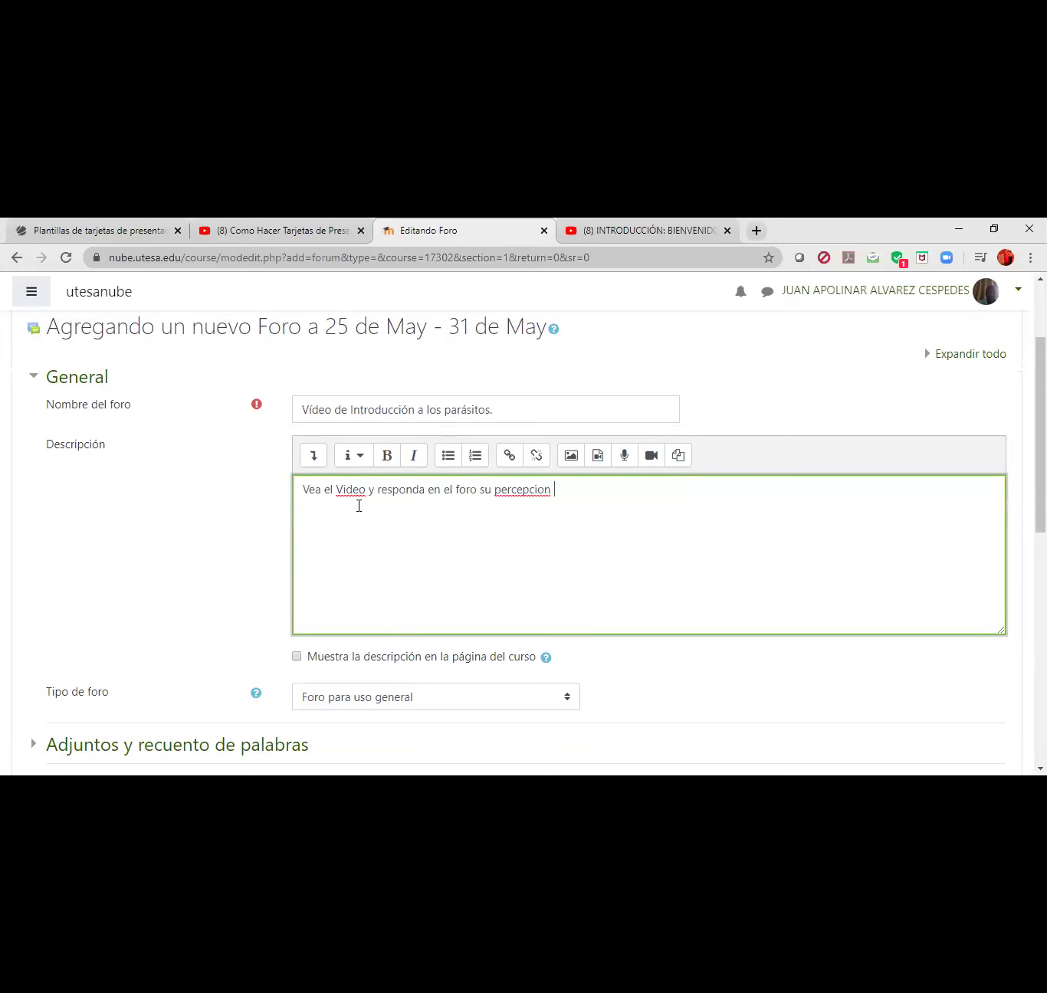
text(sobre los parasitos.)
- Correct the misspelled words in the forum description to Vídeo, percepción and parásitos
right_click(361, 496)
click(390, 518)
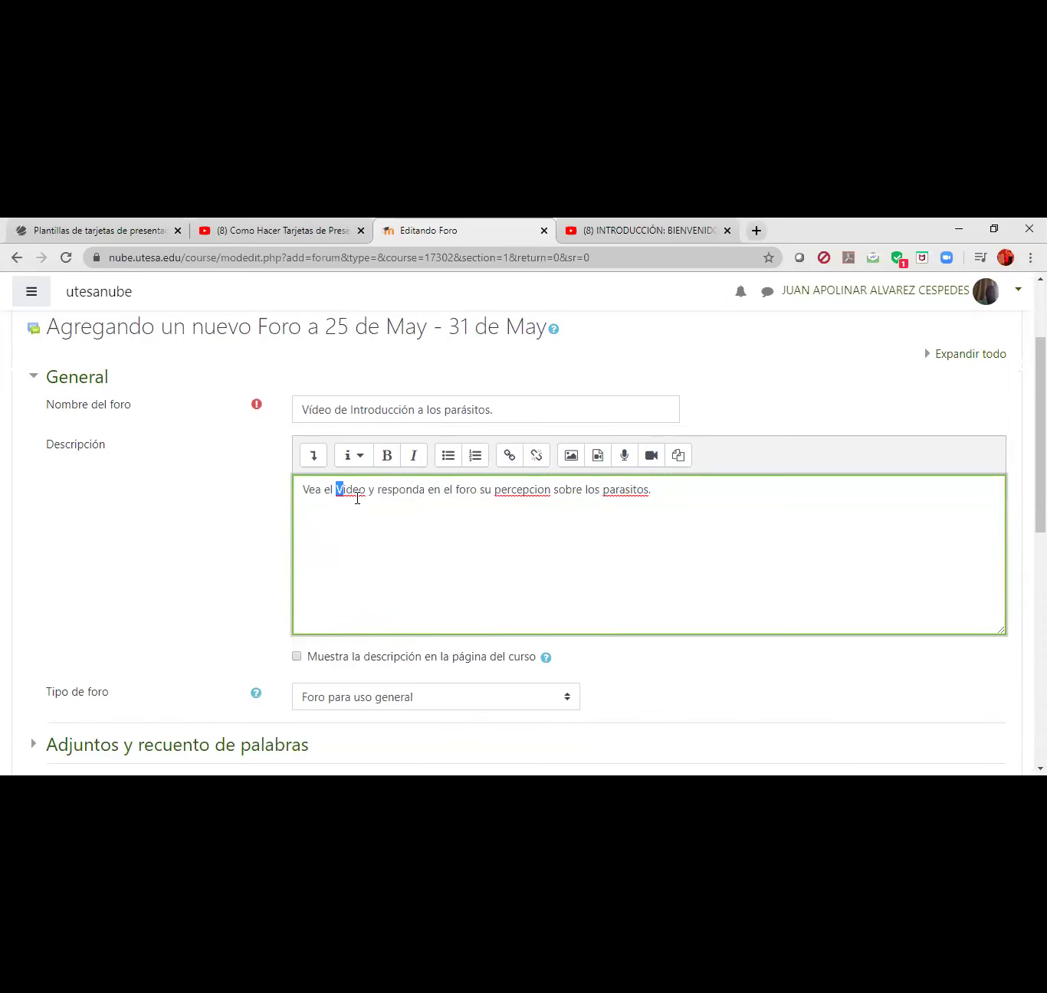
right_click(358, 499)
click(393, 549)
right_click(534, 495)
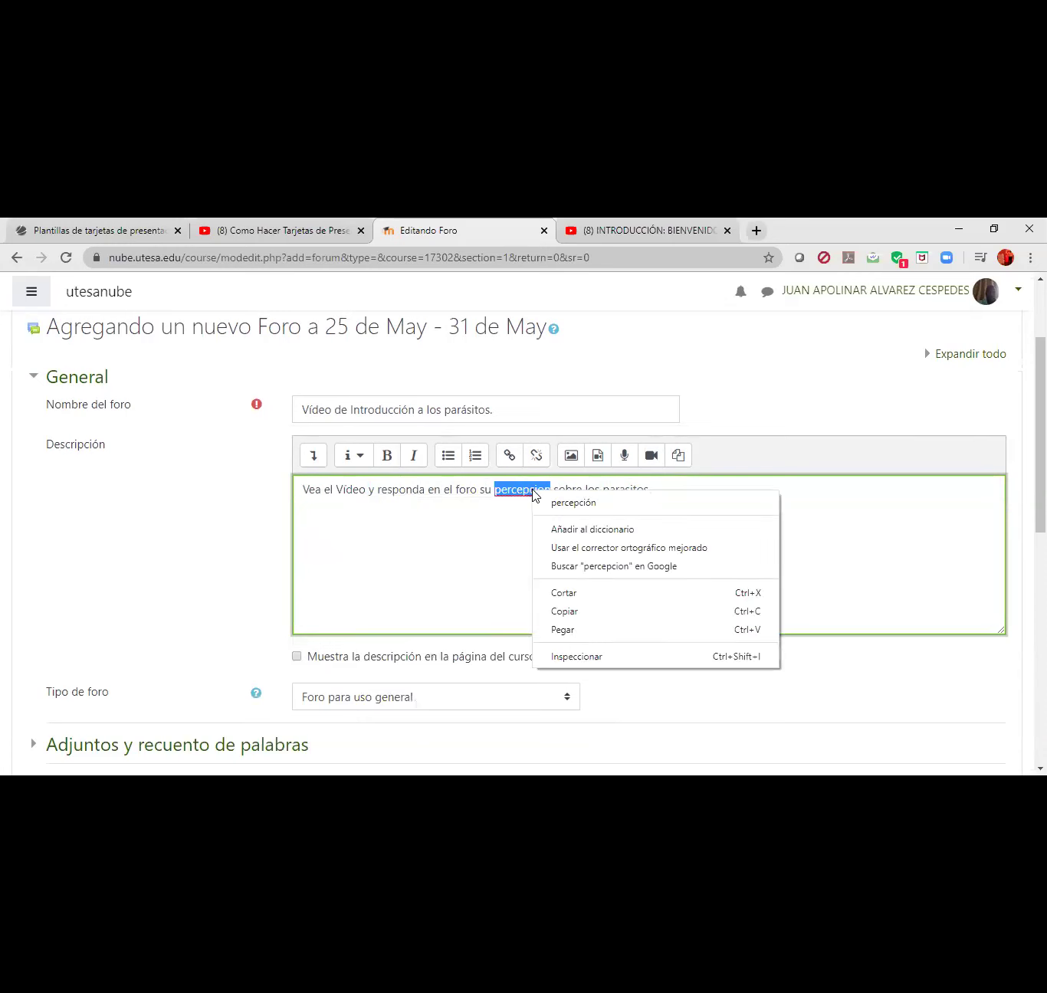
click(577, 504)
right_click(613, 494)
click(651, 507)
- Set the forum type to Cada persona plantea un tema
scroll(571, 591, down, 3)
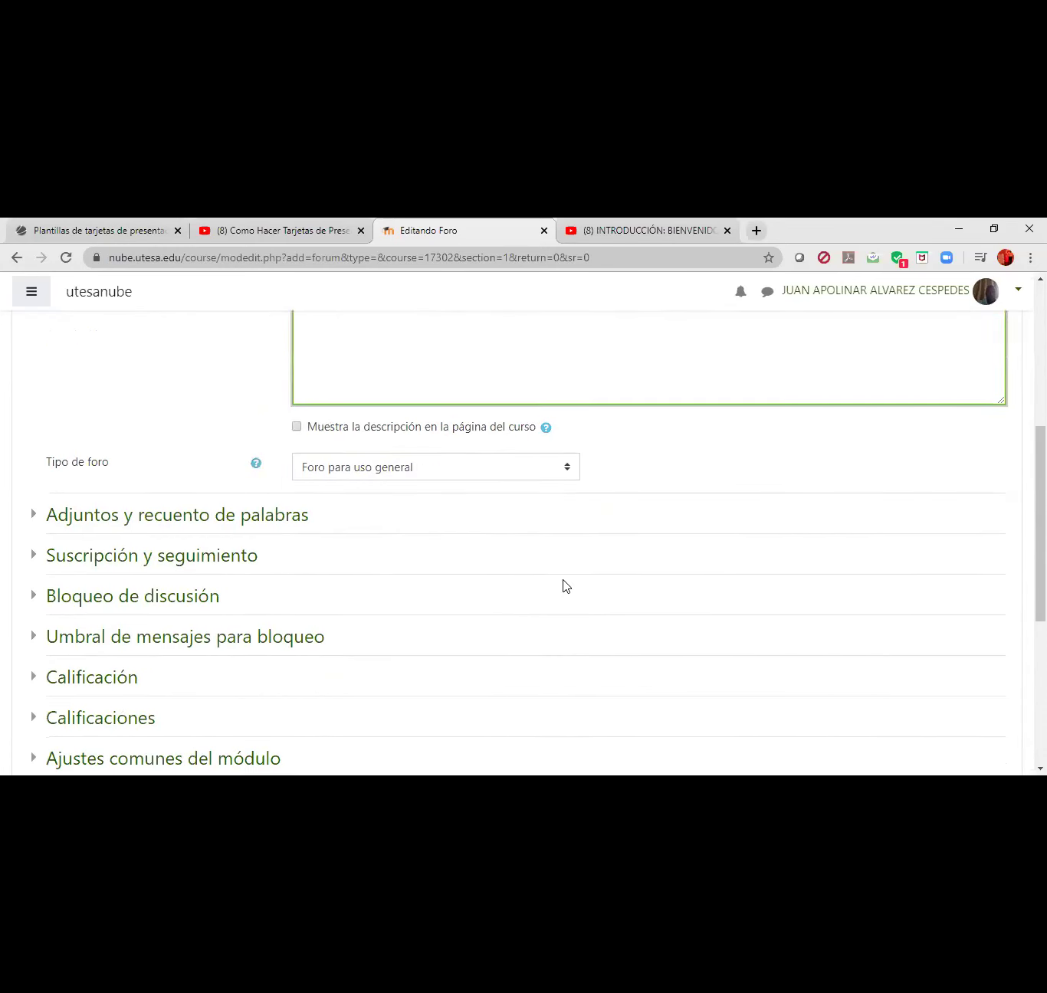
scroll(133, 598, down, 1)
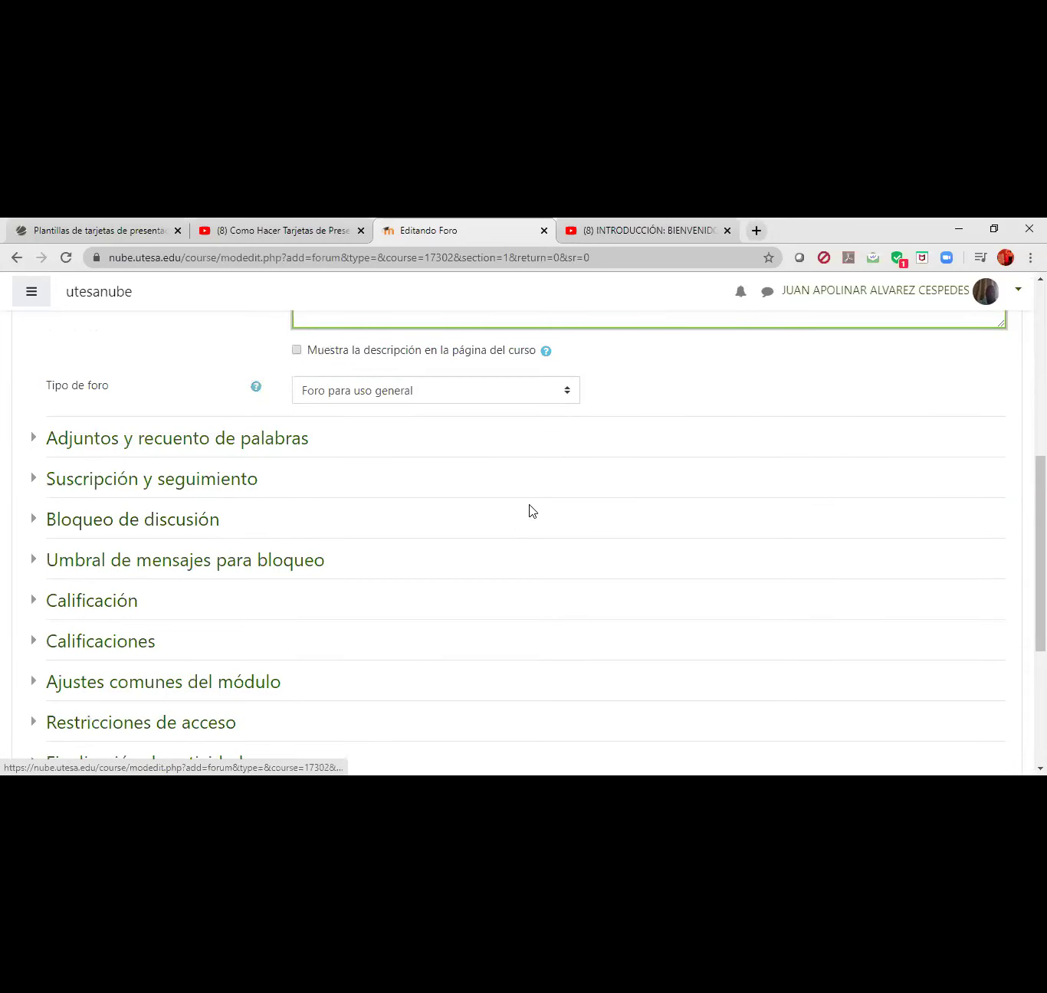
scroll(532, 511, up, 1)
click(567, 469)
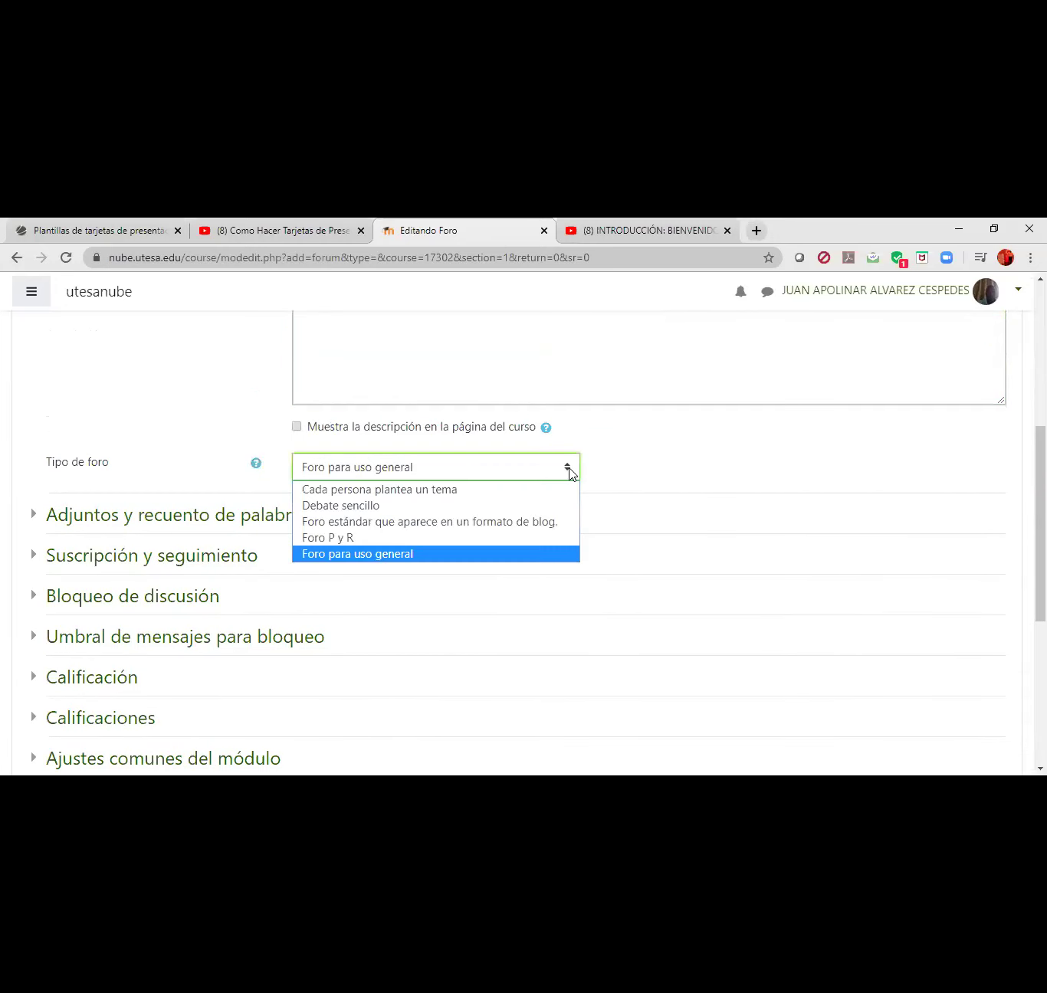
click(427, 497)
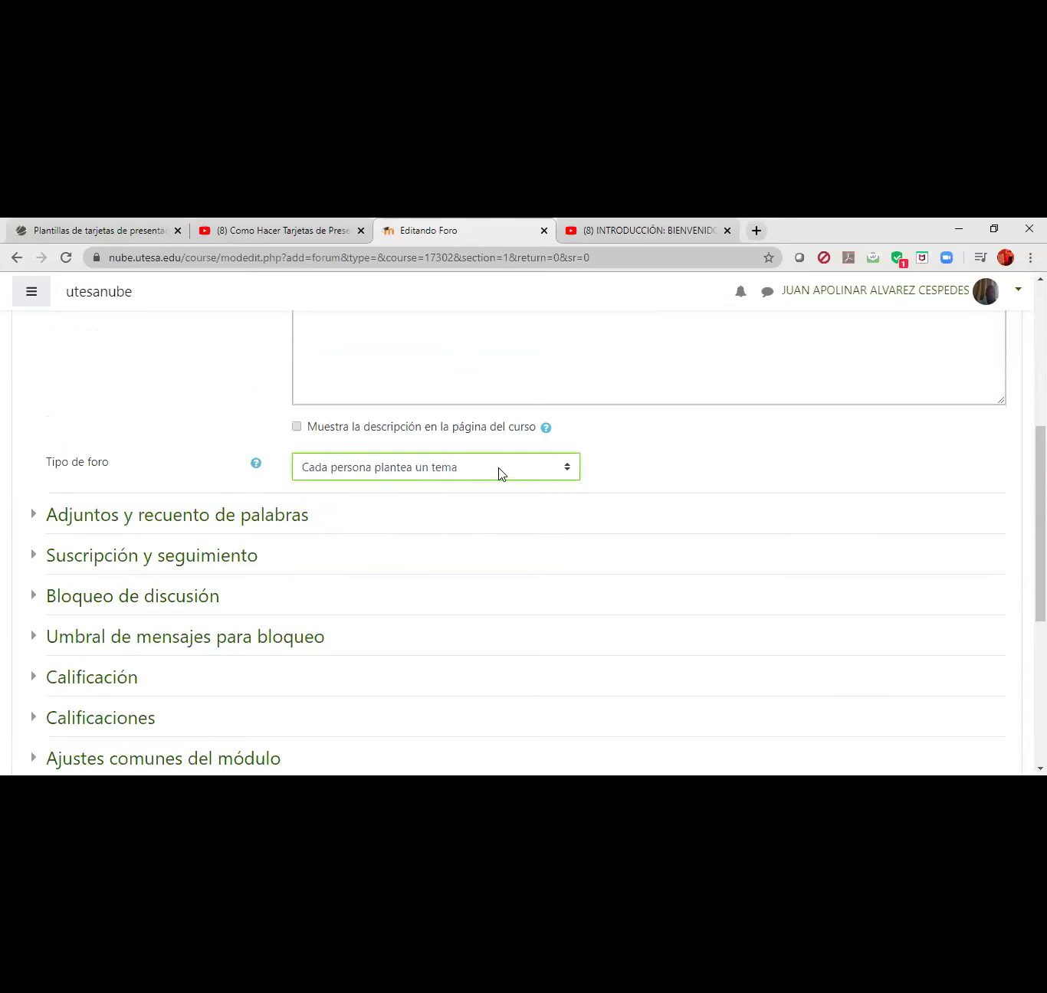
click(572, 468)
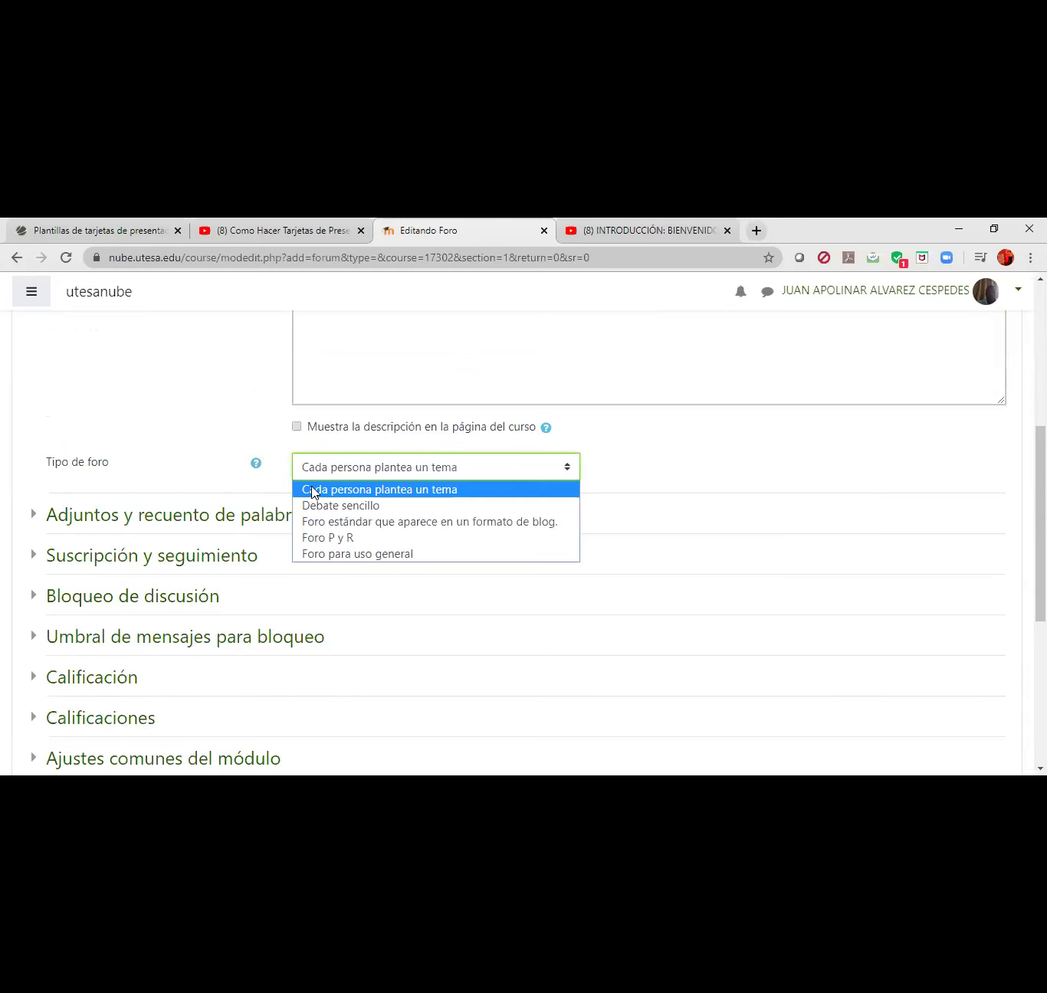
click(422, 494)
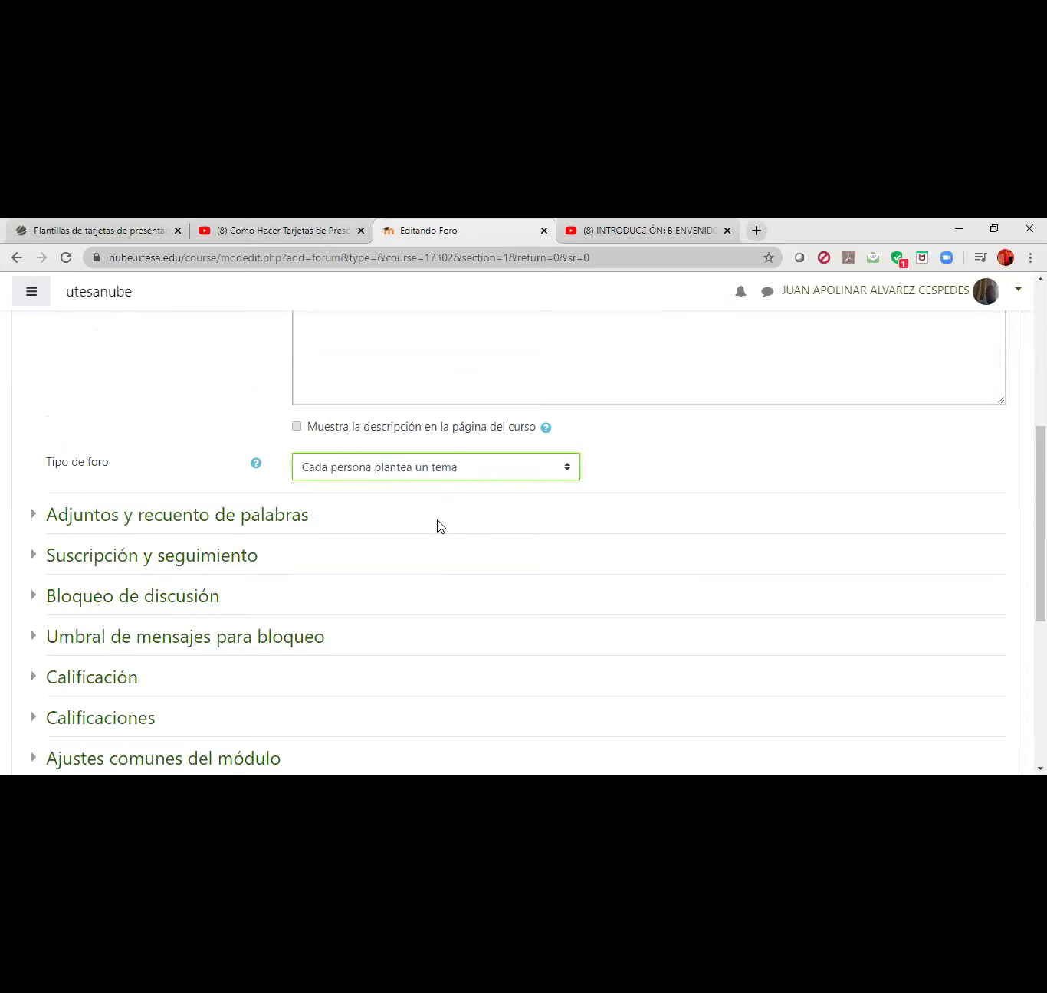
- Review the forum's settings and enable showing its description on the course page
scroll(436, 526, down, 3)
scroll(437, 526, up, 7)
scroll(420, 531, down, 3)
scroll(378, 594, down, 1)
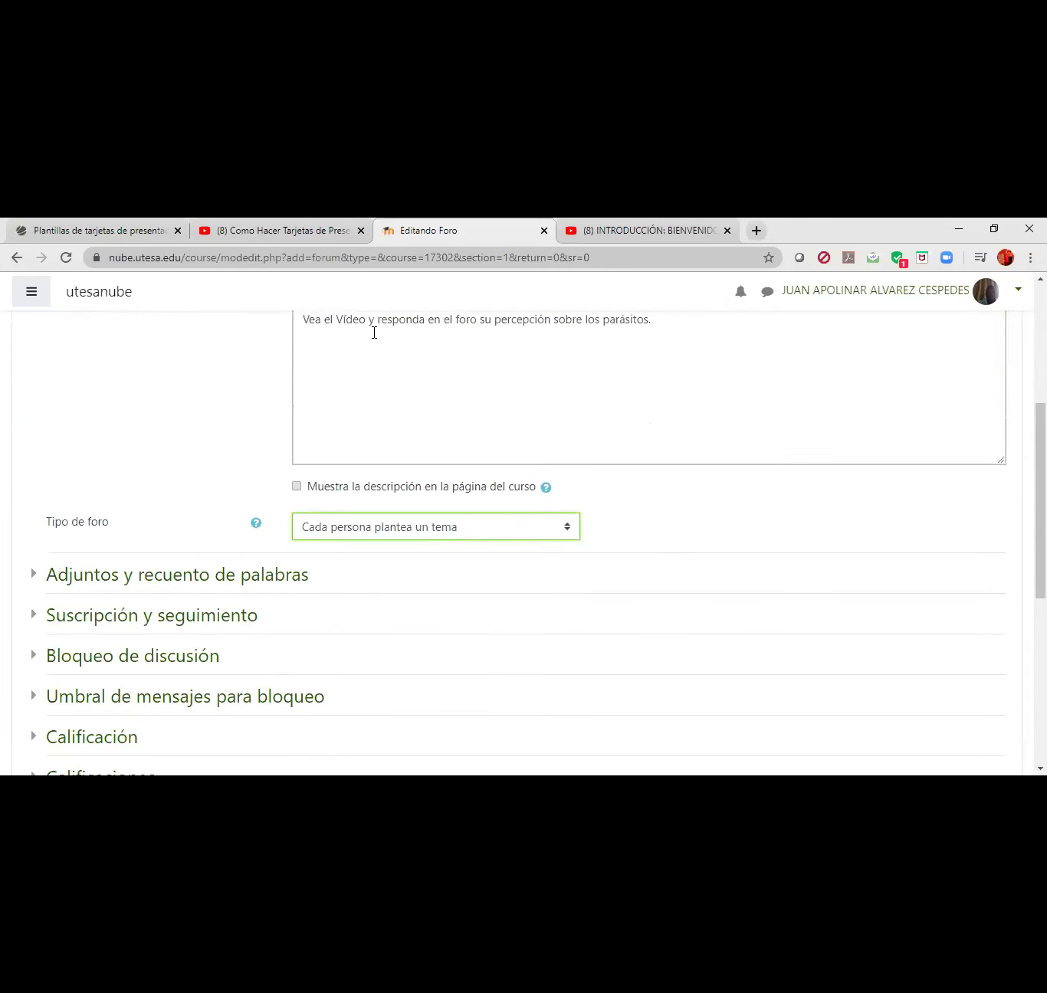
click(299, 489)
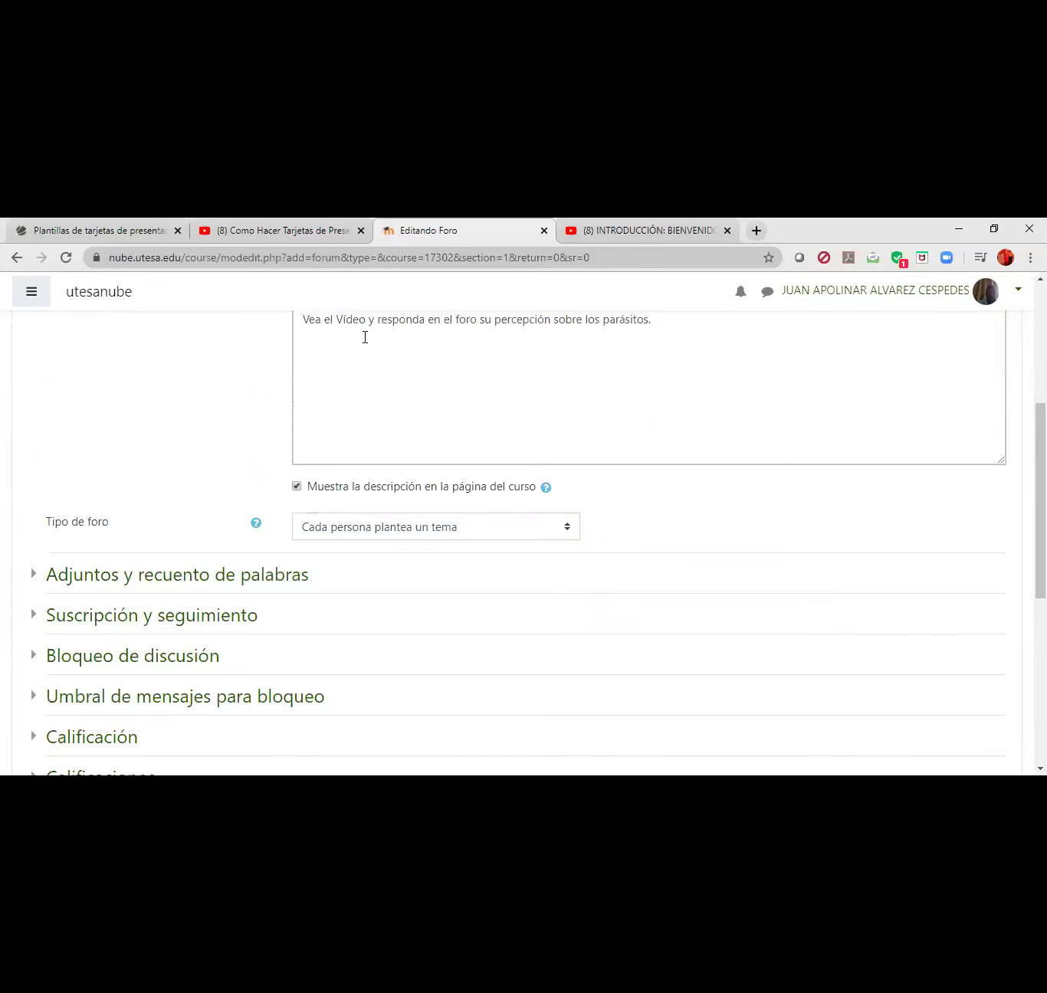
scroll(362, 337, up, 1)
scroll(554, 475, down, 7)
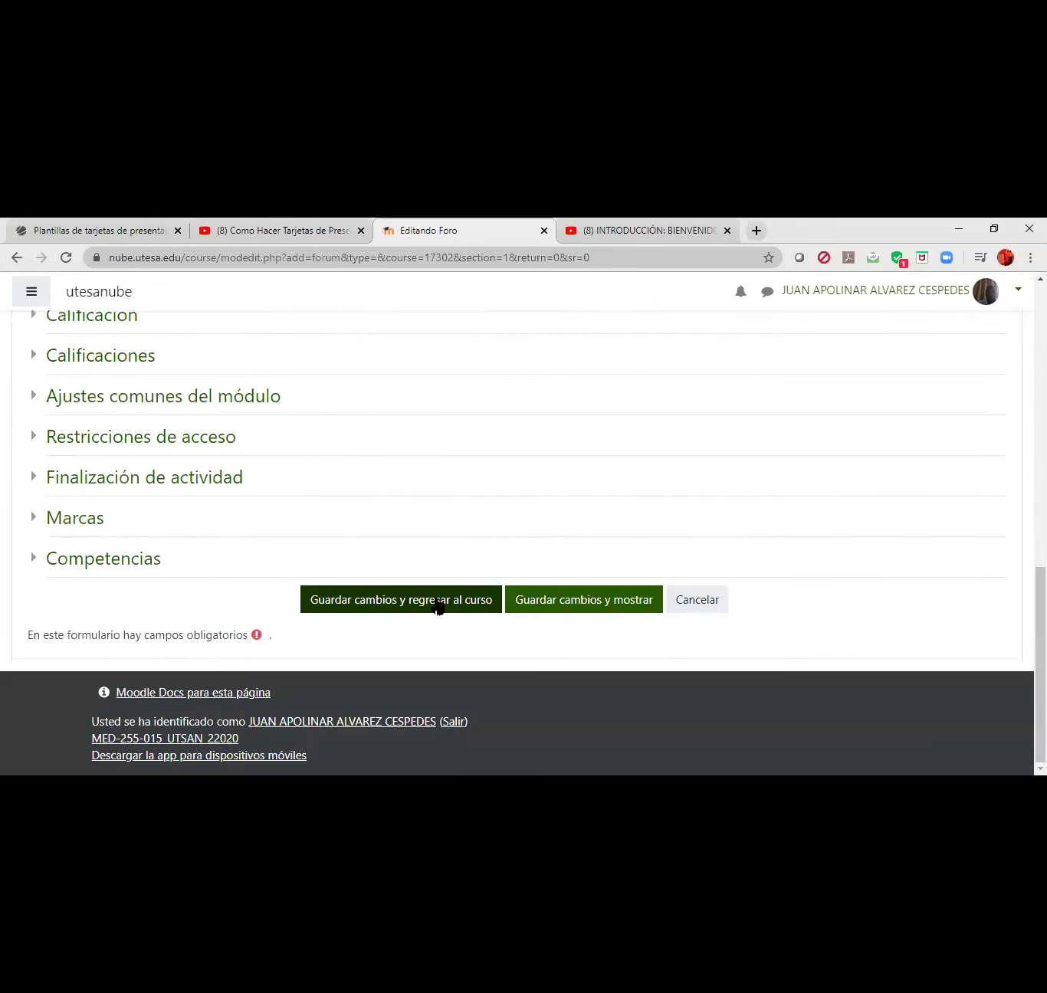
- Save the new forum, return to the course page and check its entry in the 25 de May - 31 de May section
click(439, 605)
click(438, 605)
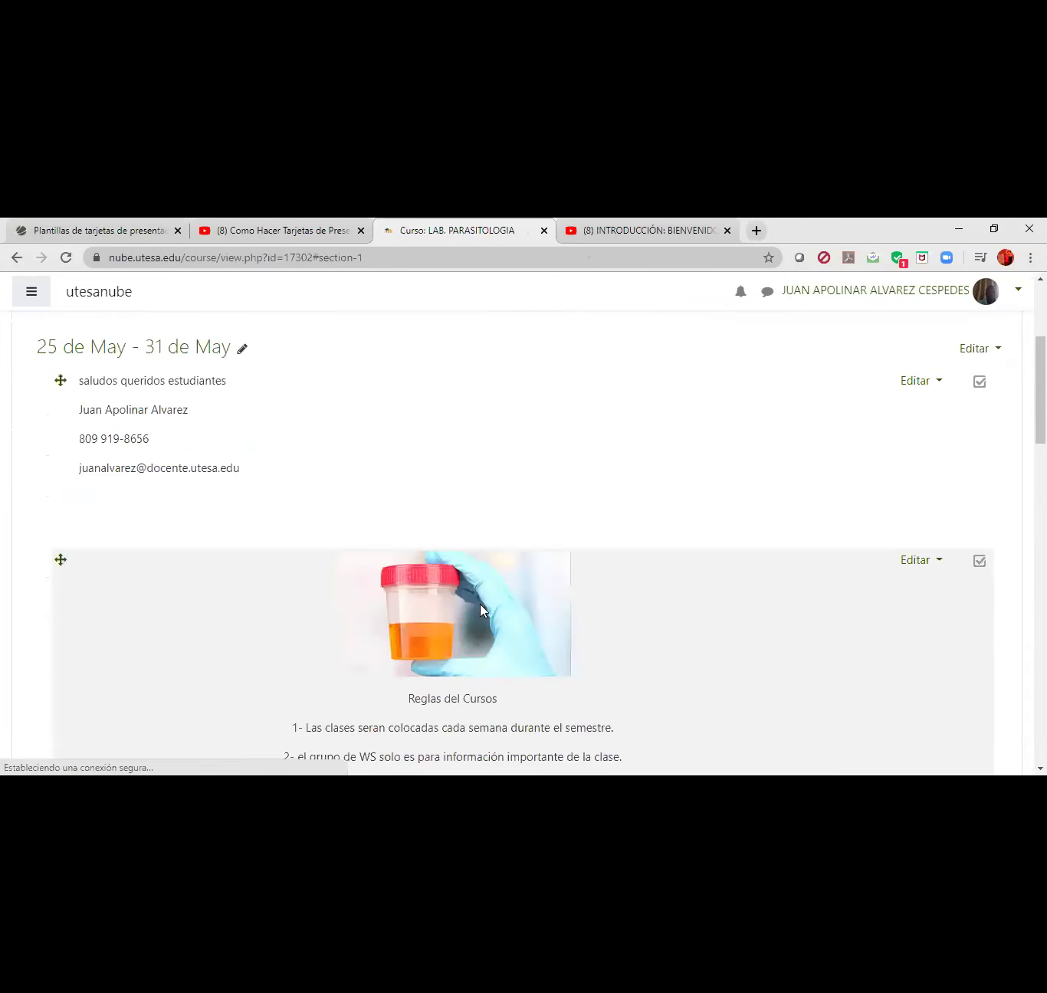
scroll(421, 603, down, 7)
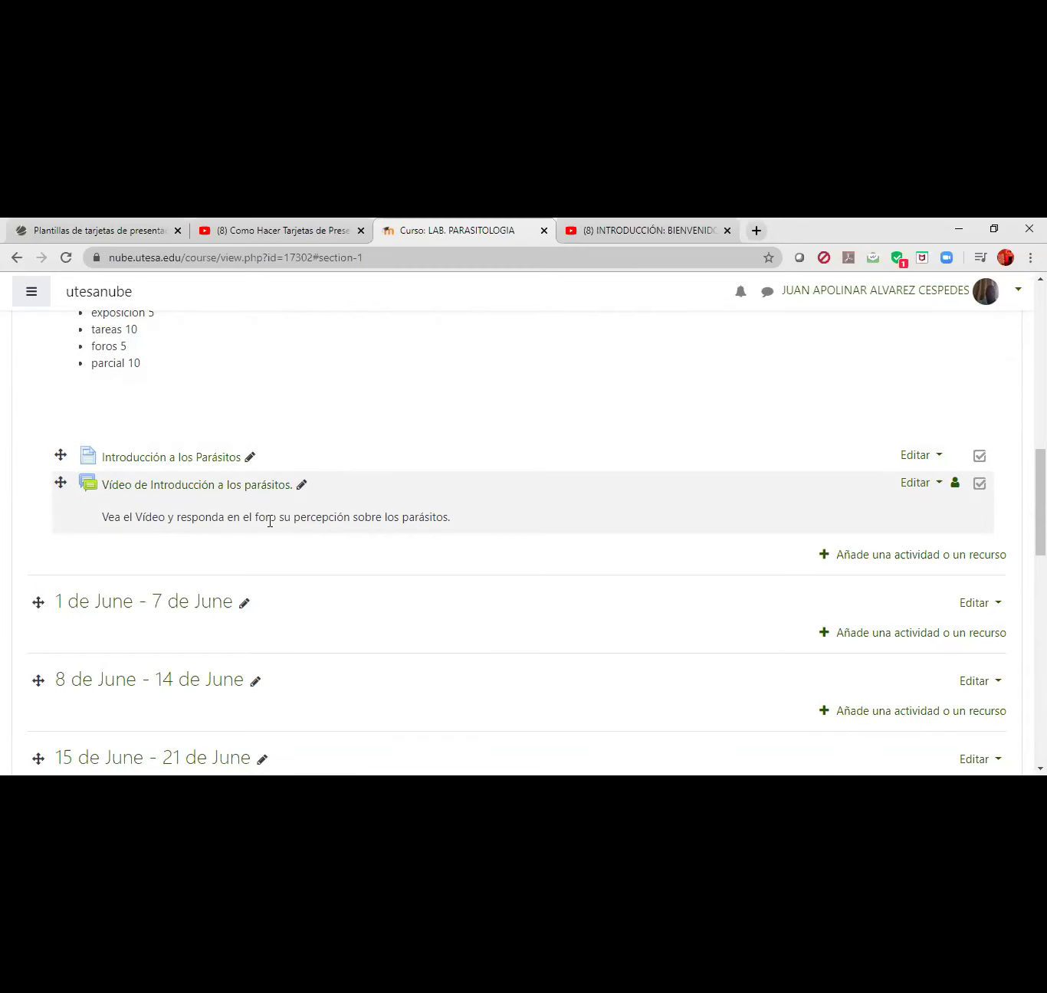
- Turn off course editing and mark the Introducción a los Parásitos page and the Vídeo de Introducción a los parásitos forum as complete
scroll(1005, 368, up, 10)
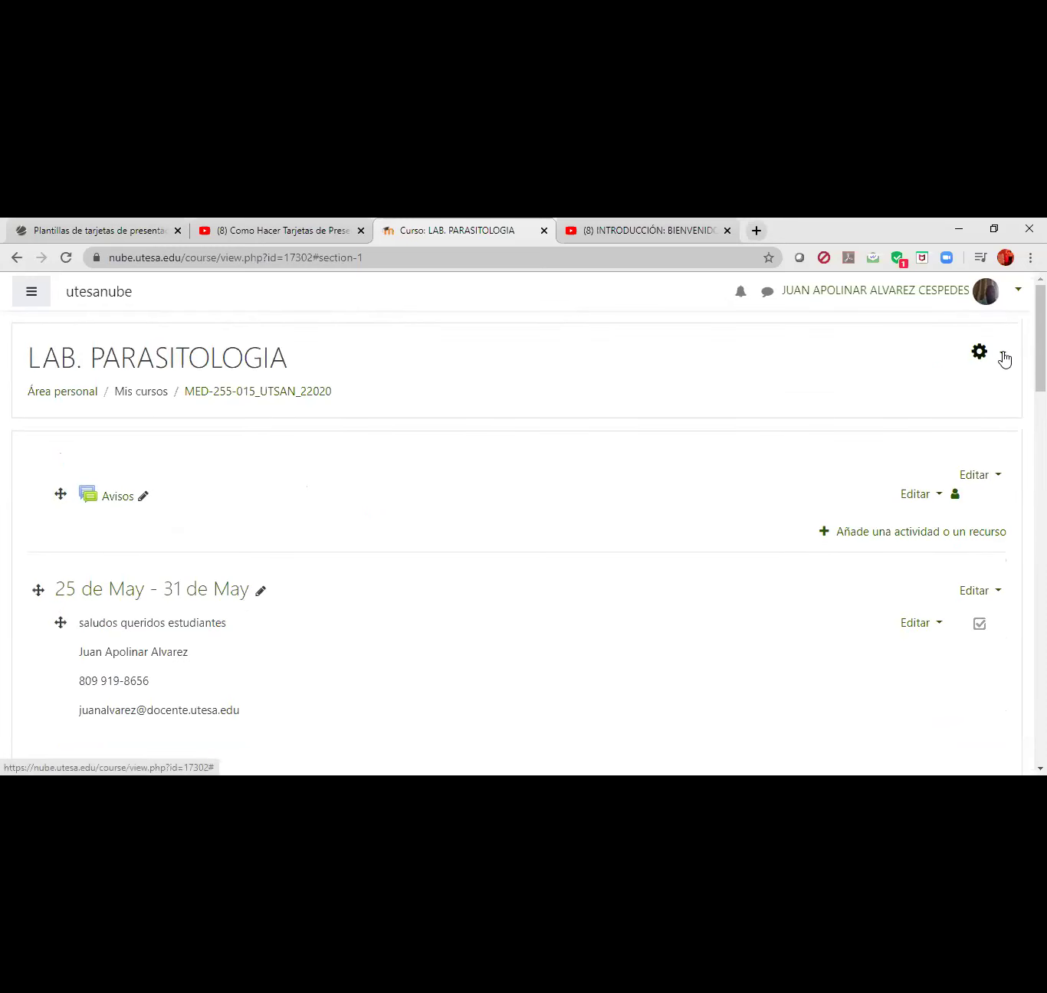
click(1002, 357)
click(919, 407)
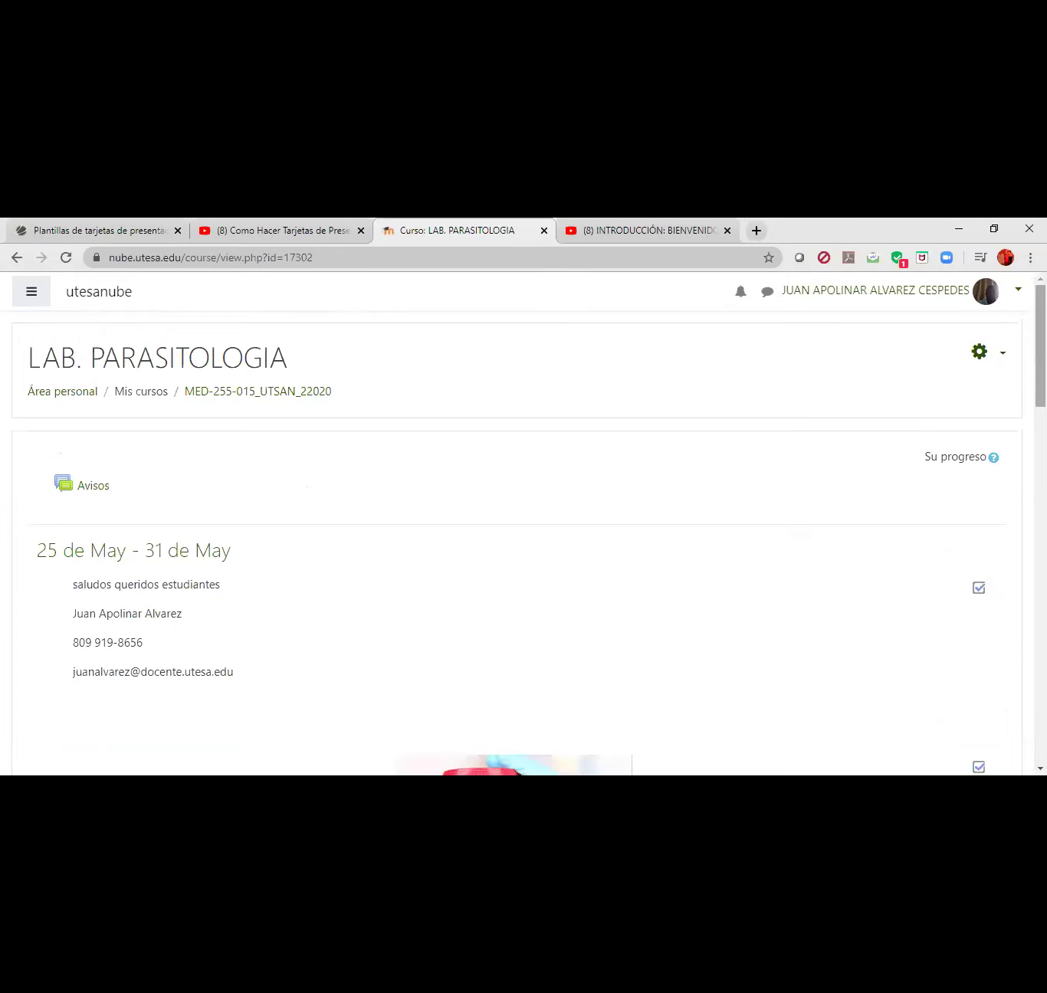
scroll(920, 410, down, 10)
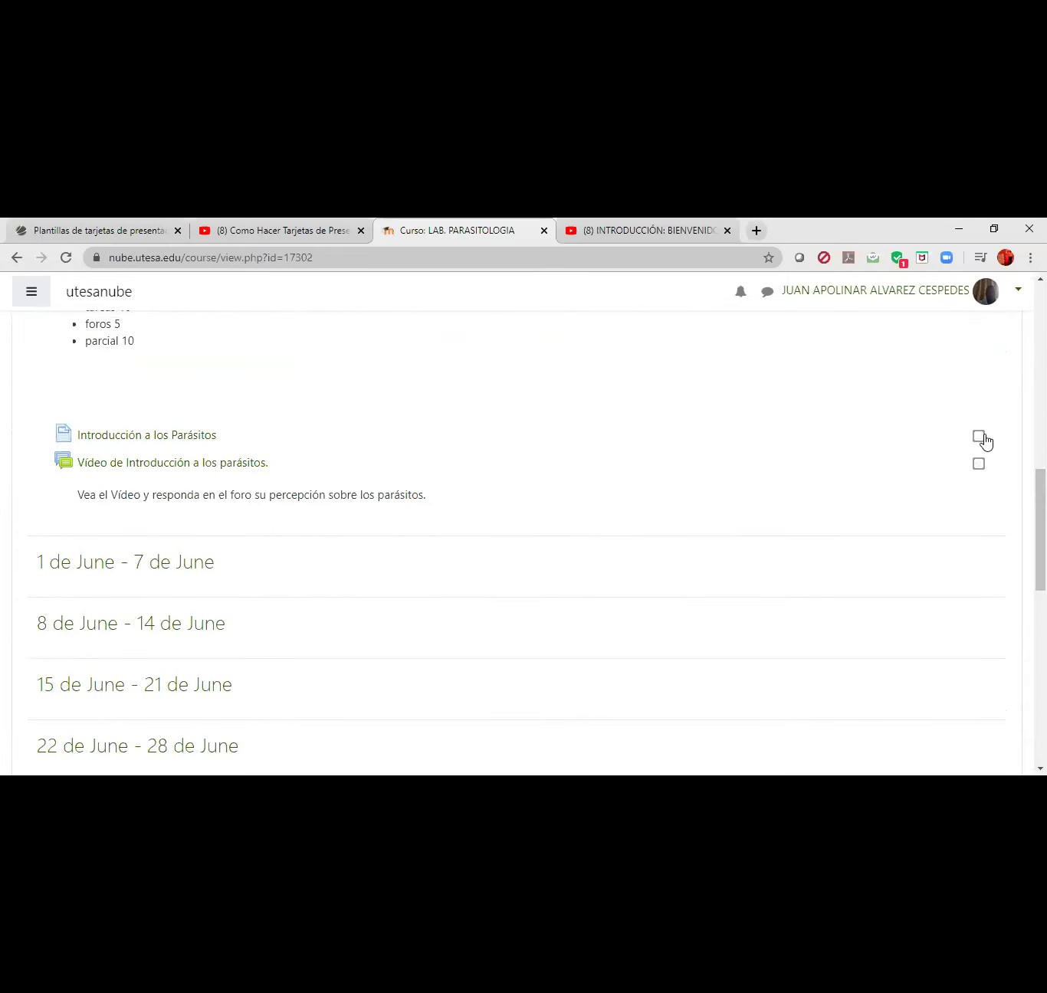
click(979, 431)
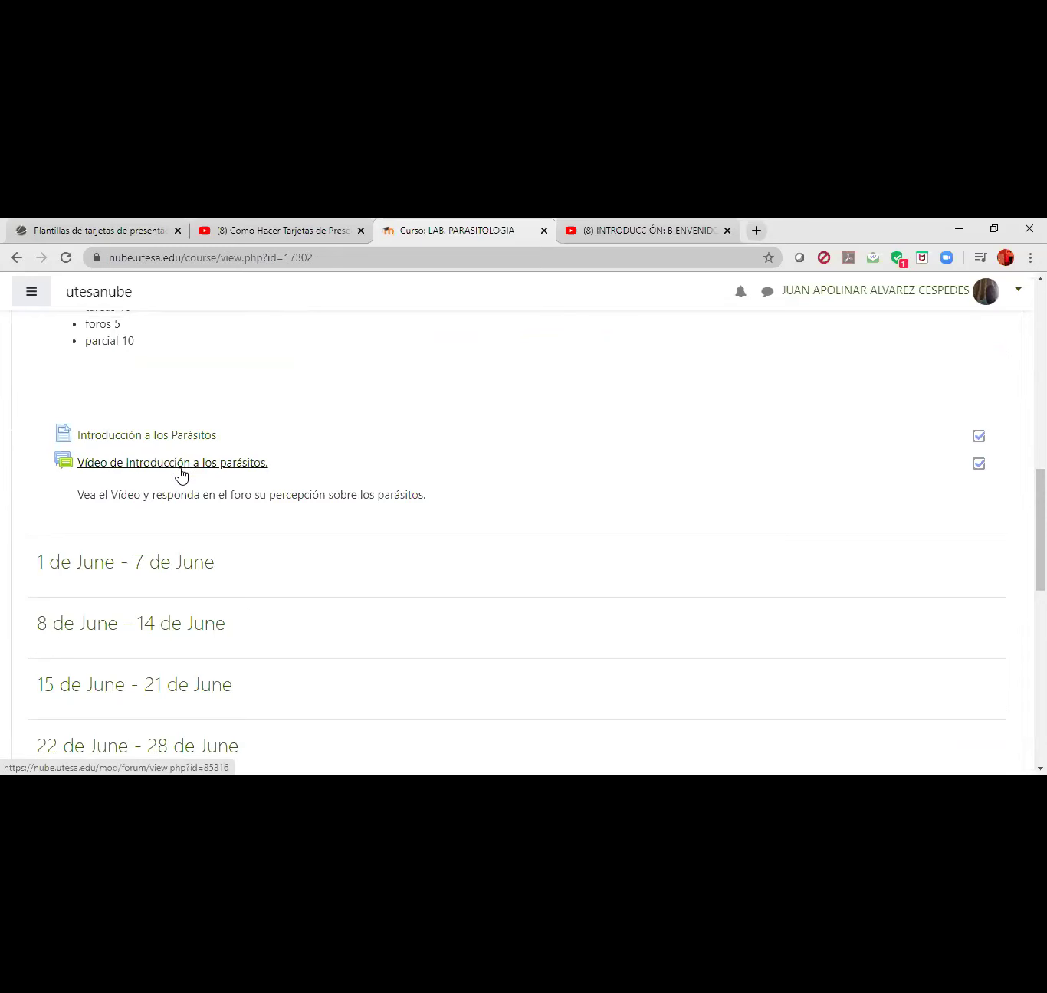
- Post a new discussion topic in the Vídeo de Introducción a los parásitos forum with subject "pdpd" and message "nx"
click(157, 463)
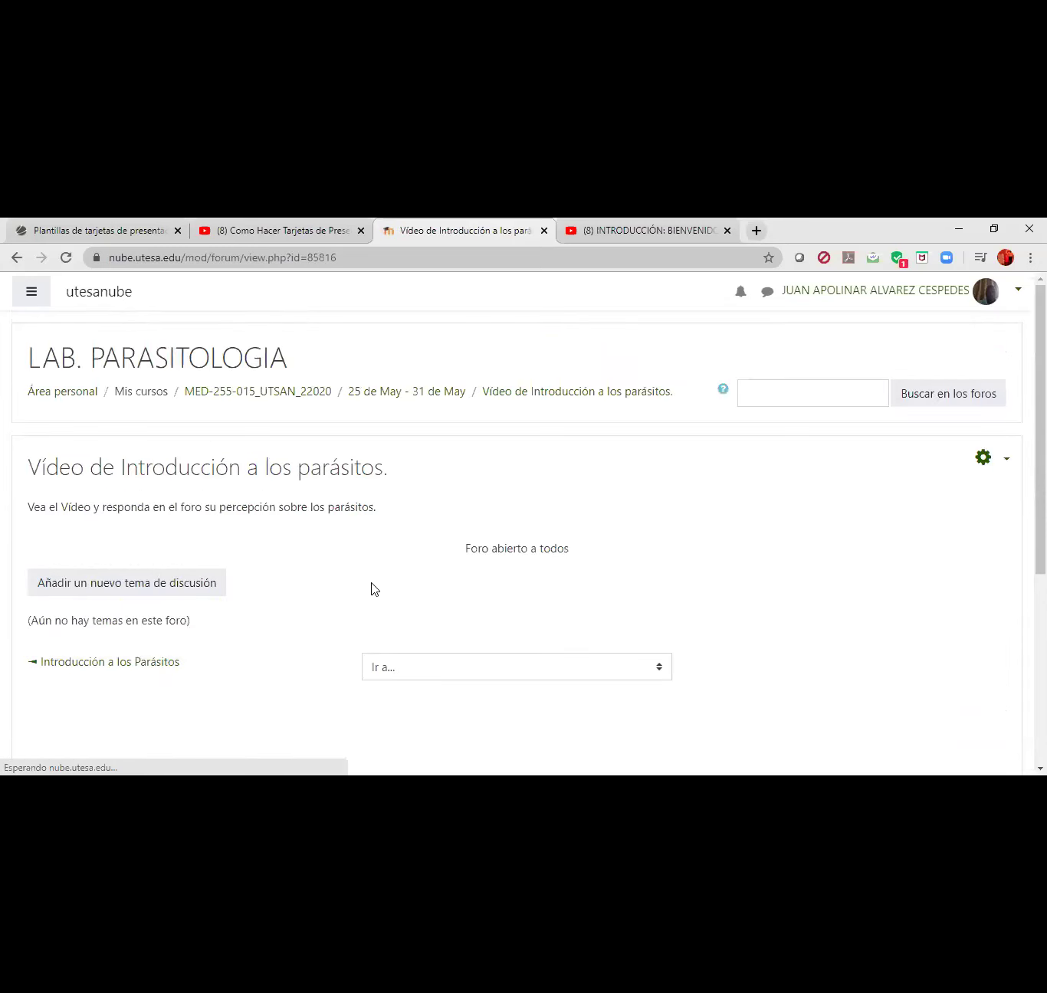
scroll(390, 537, down, 1)
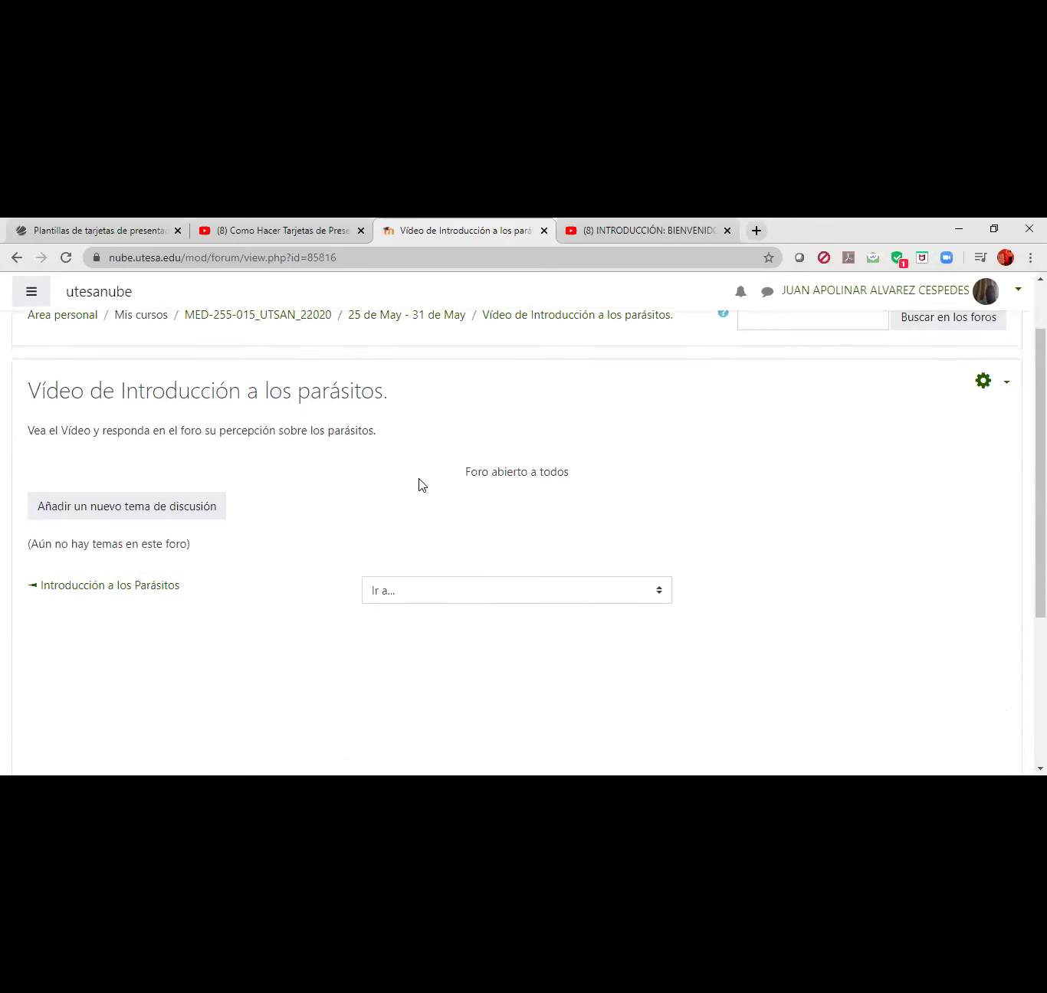
click(116, 514)
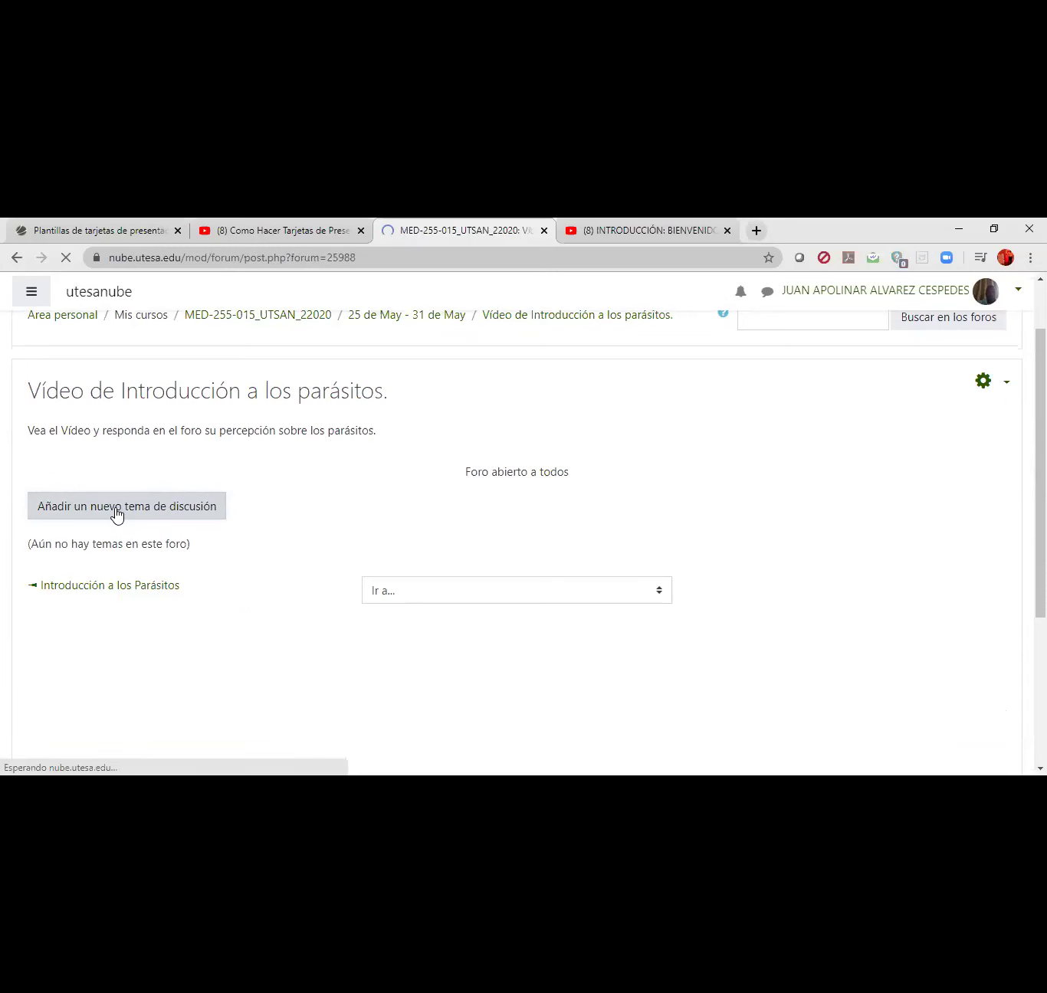
click(358, 602)
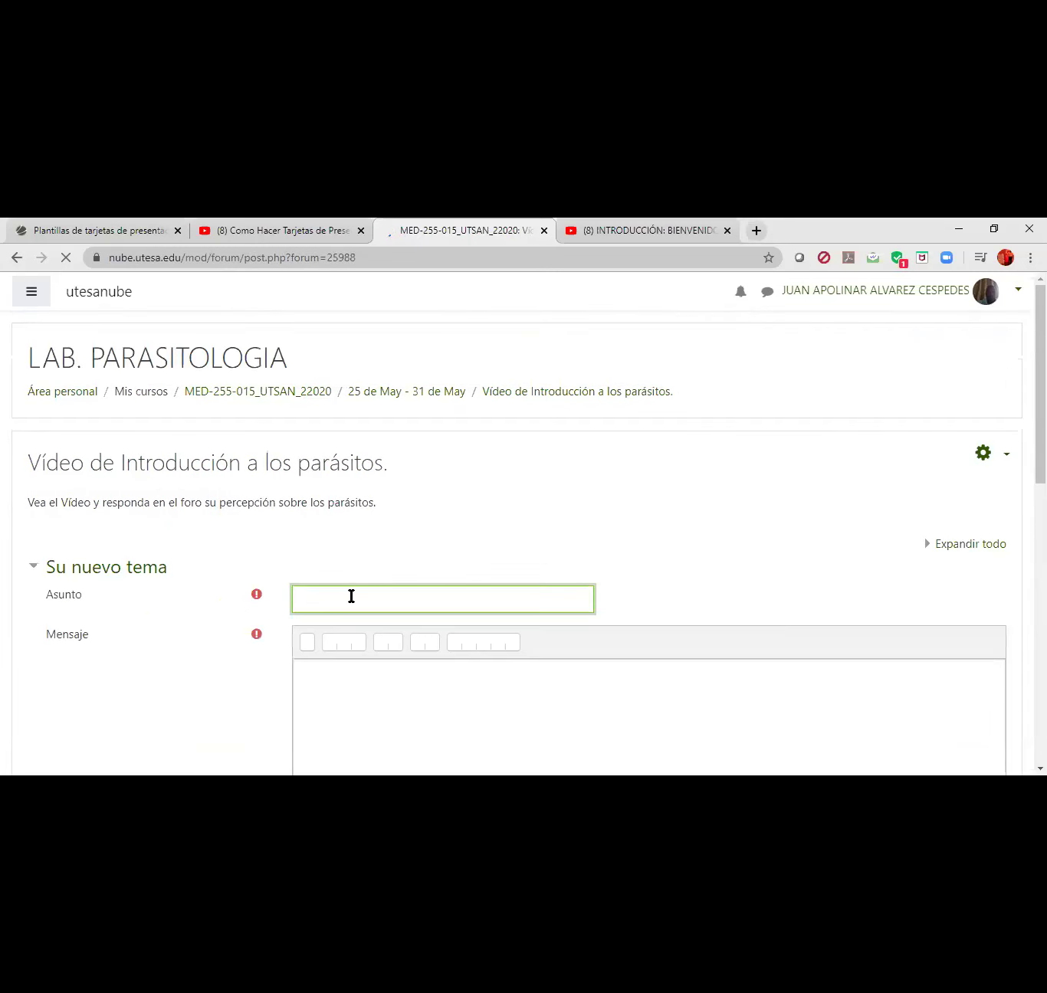
text(pdpd)
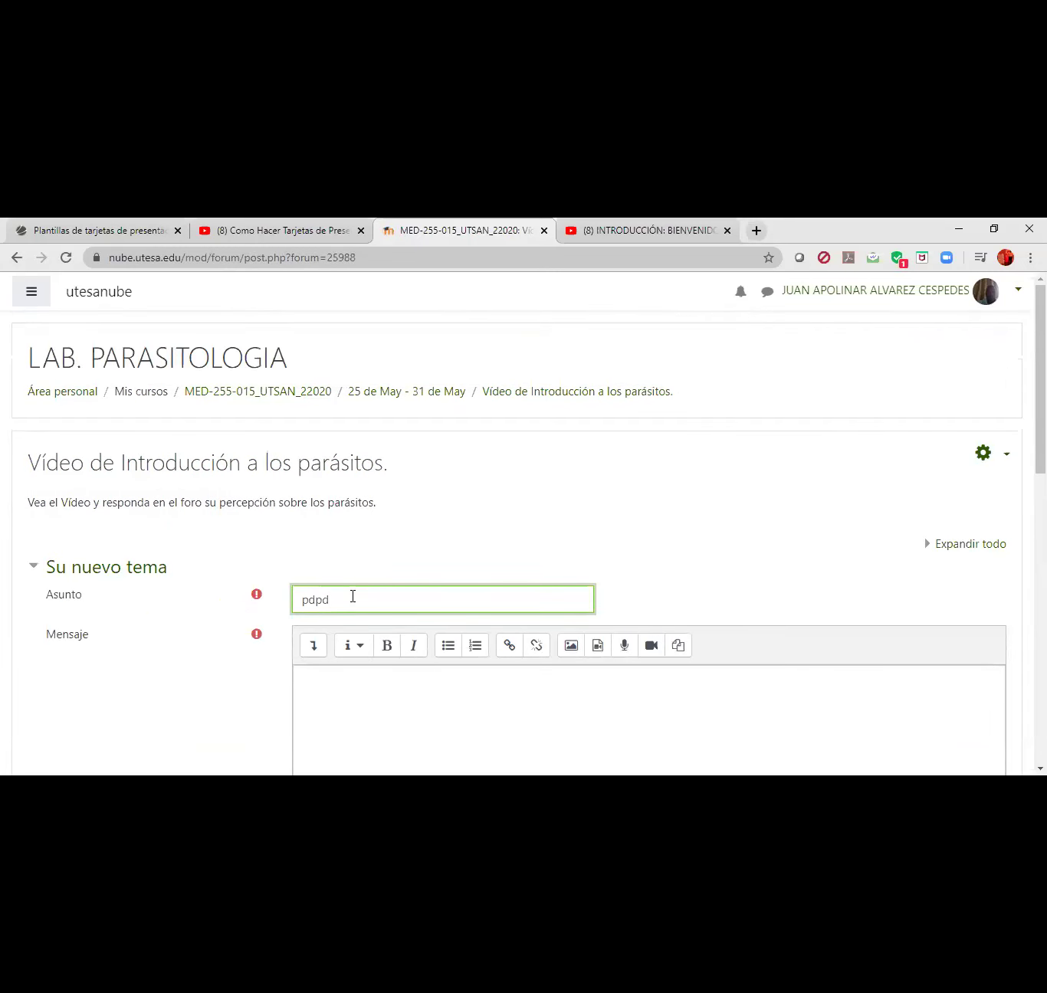
click(372, 669)
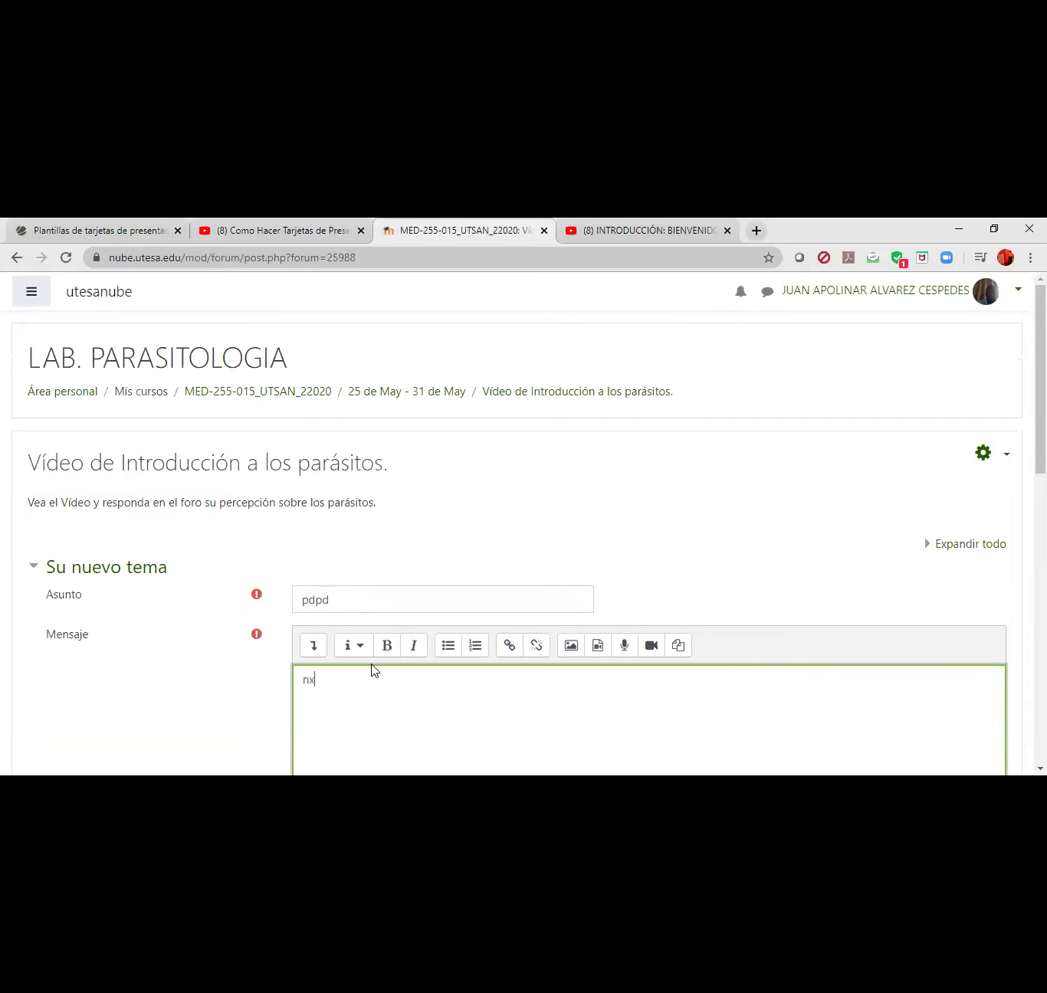
scroll(339, 666, down, 10)
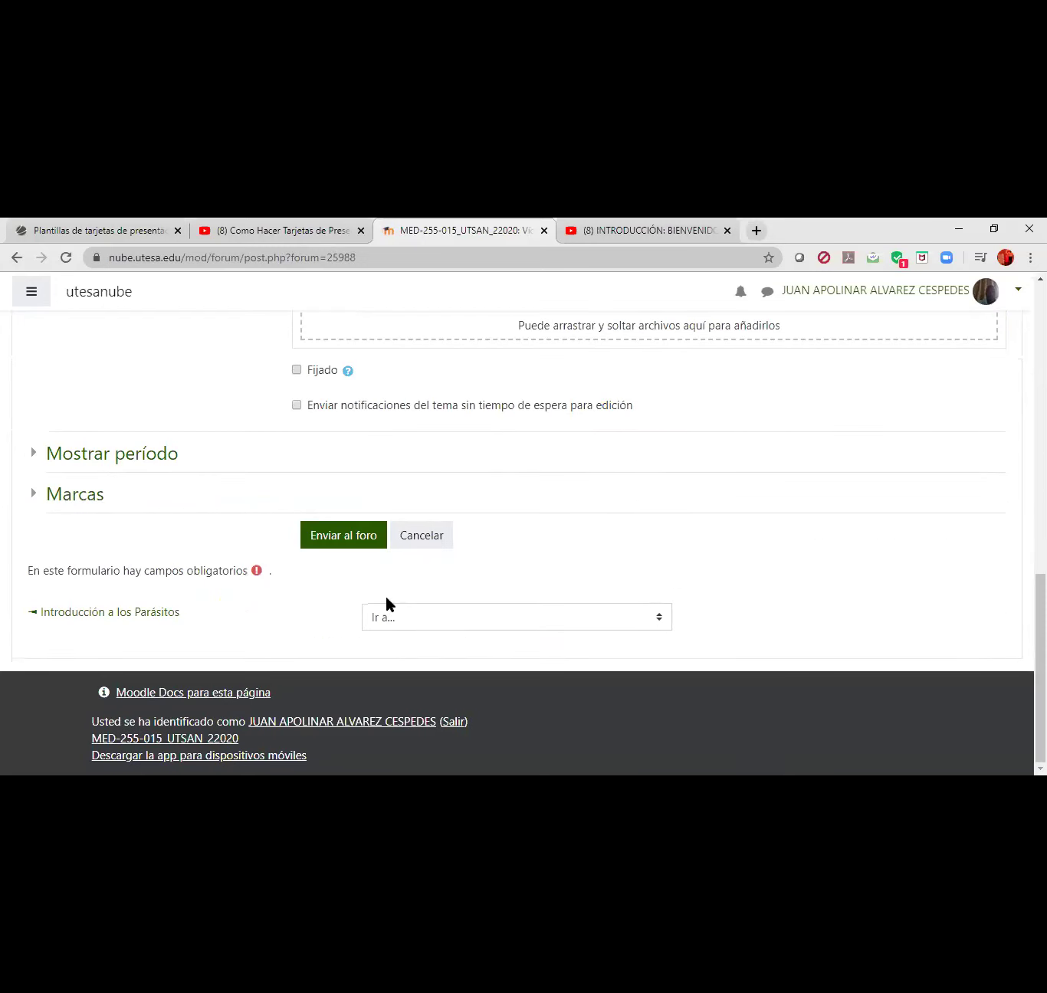
click(358, 542)
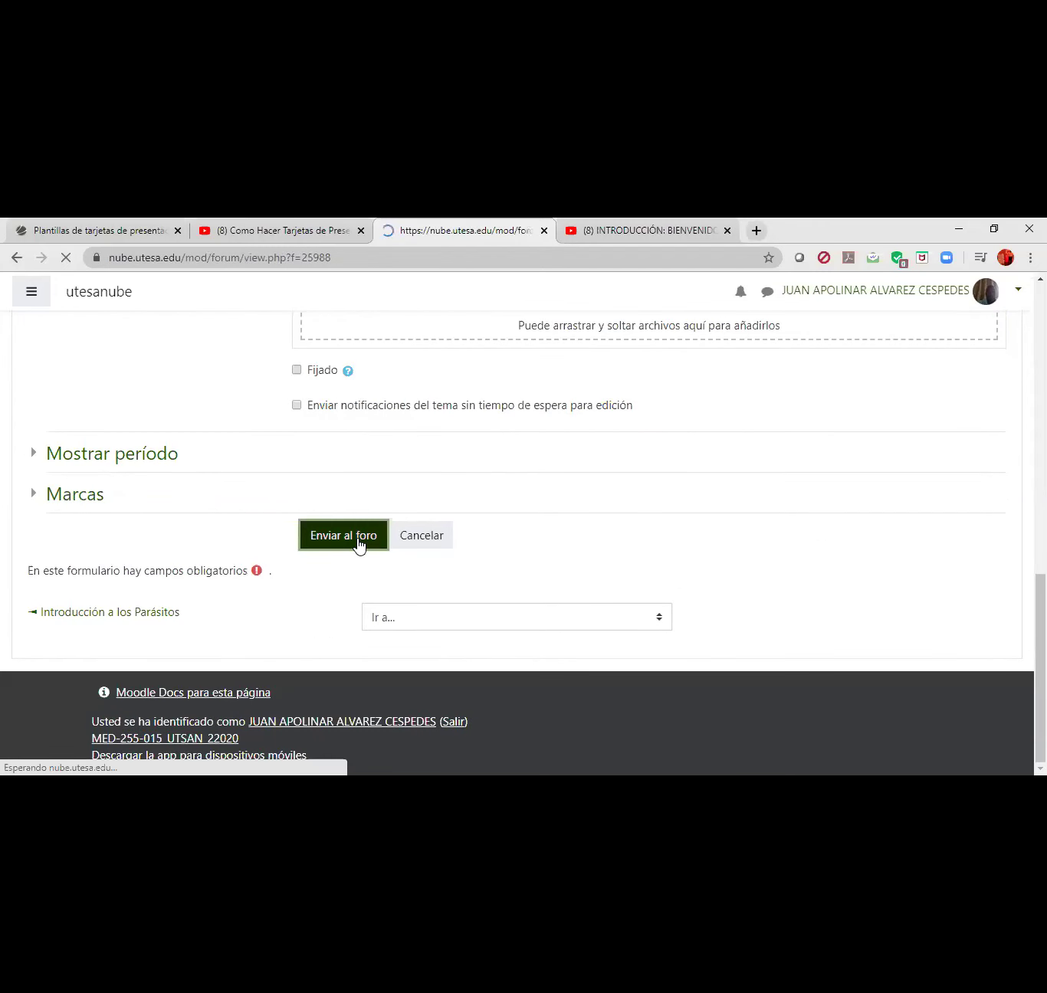
scroll(409, 651, down, 1)
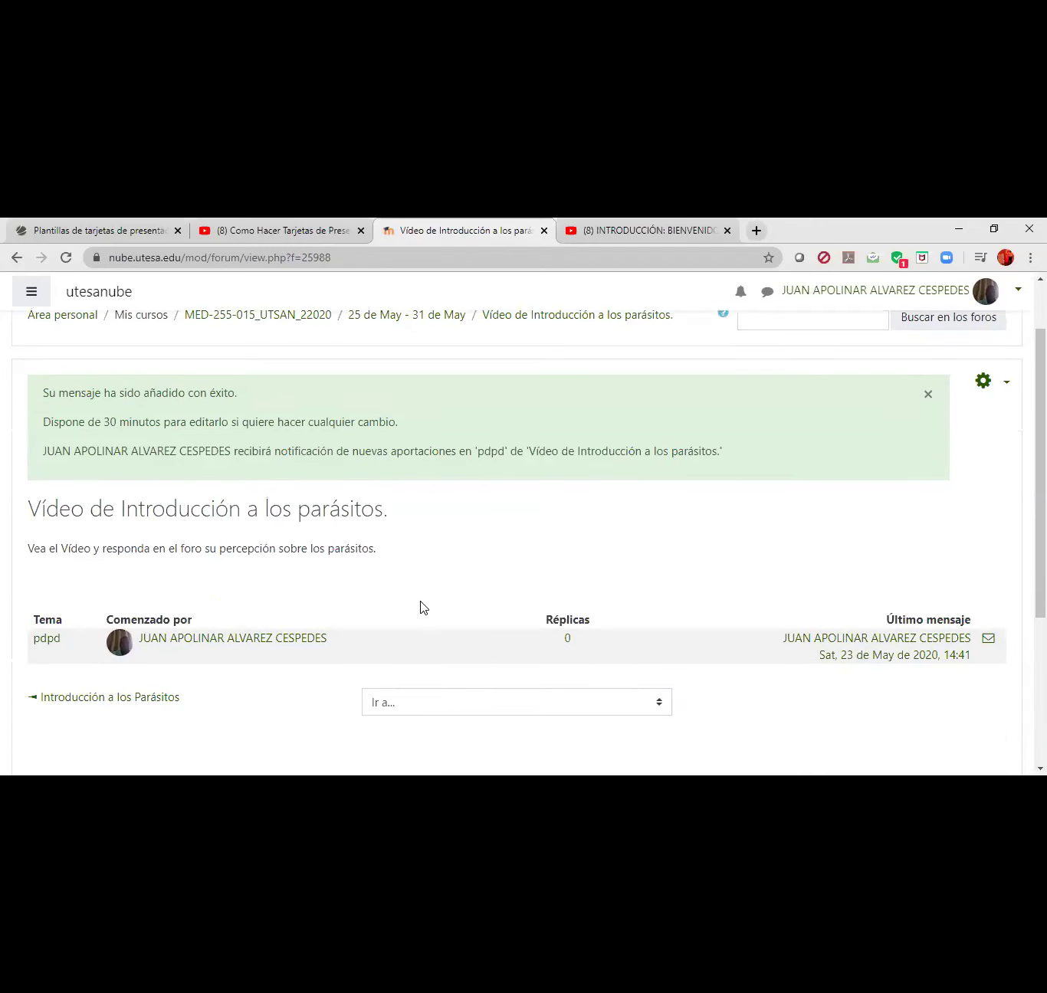
scroll(419, 607, down, 1)
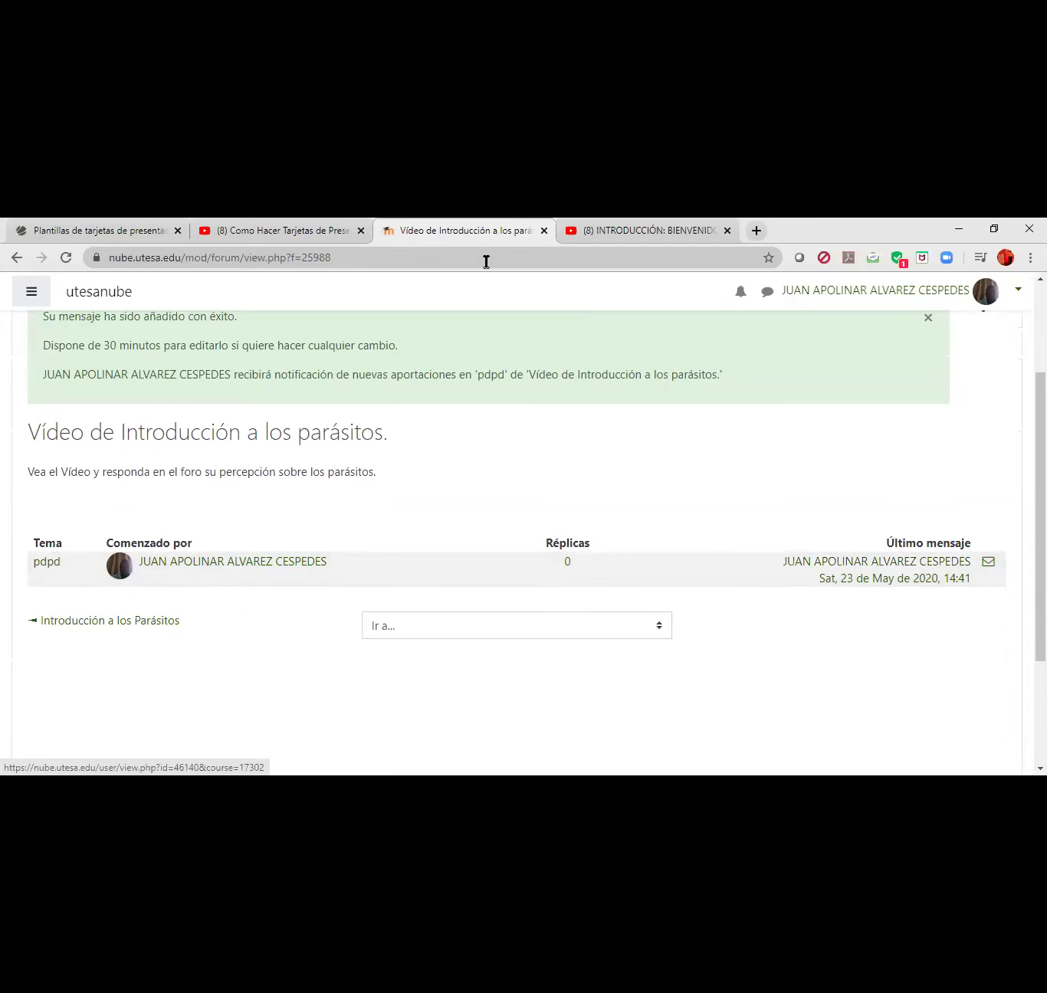
- Go back from the forum to the LAB. PARASITOLOGIA course page
click(18, 260)
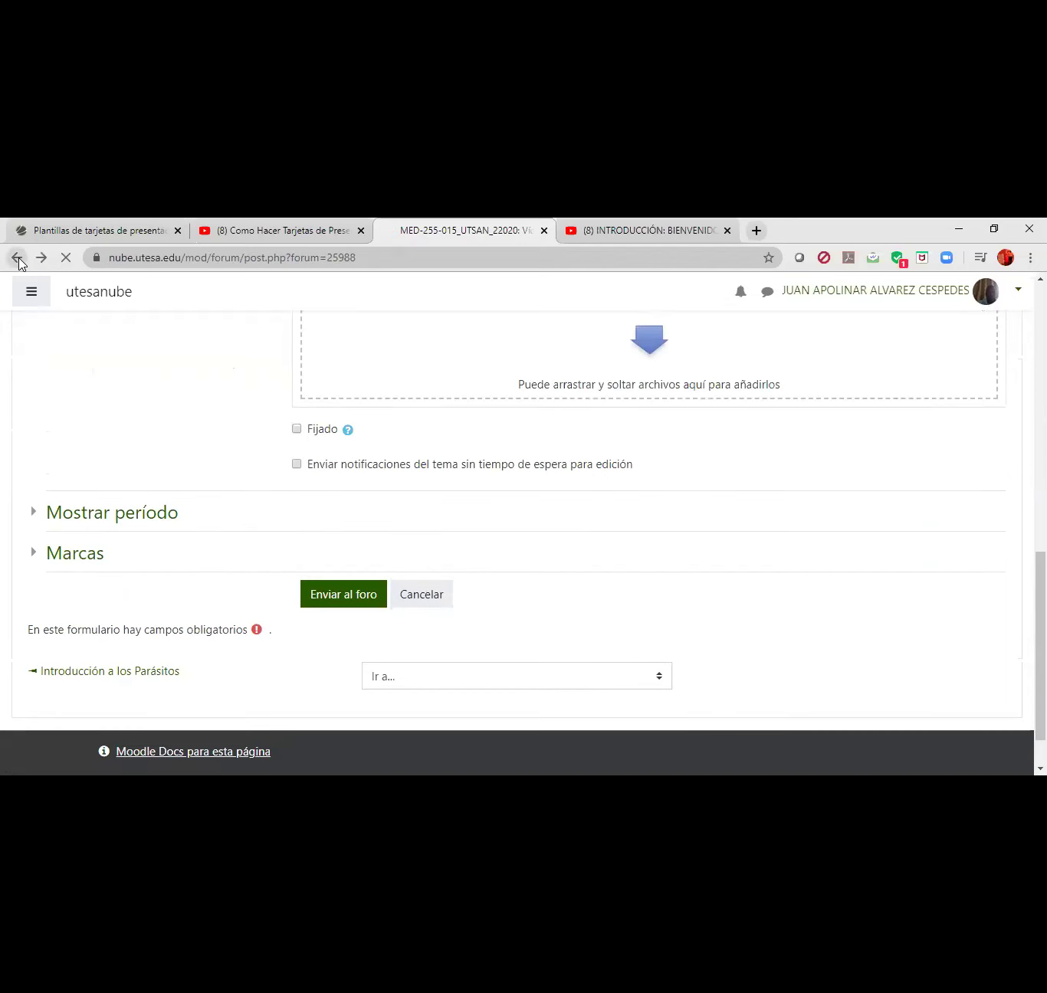
click(18, 258)
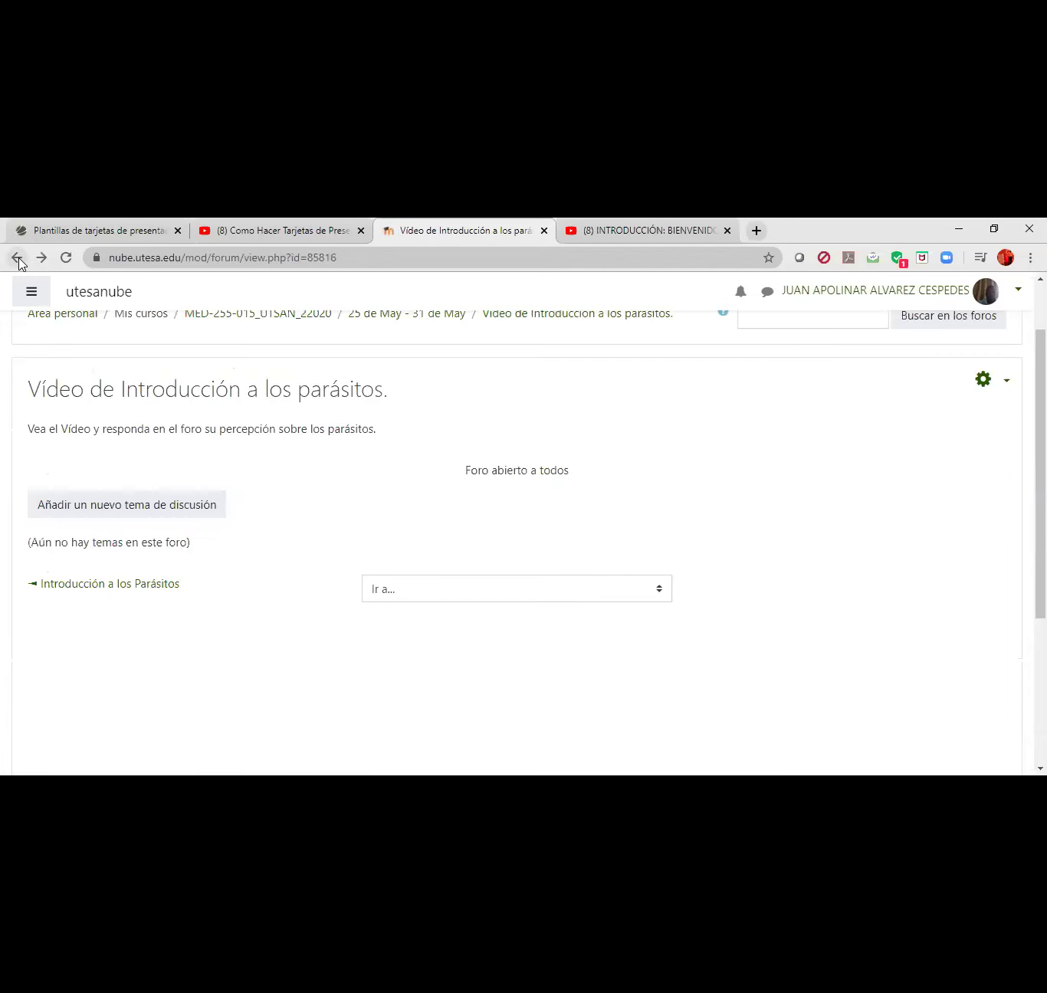
click(17, 259)
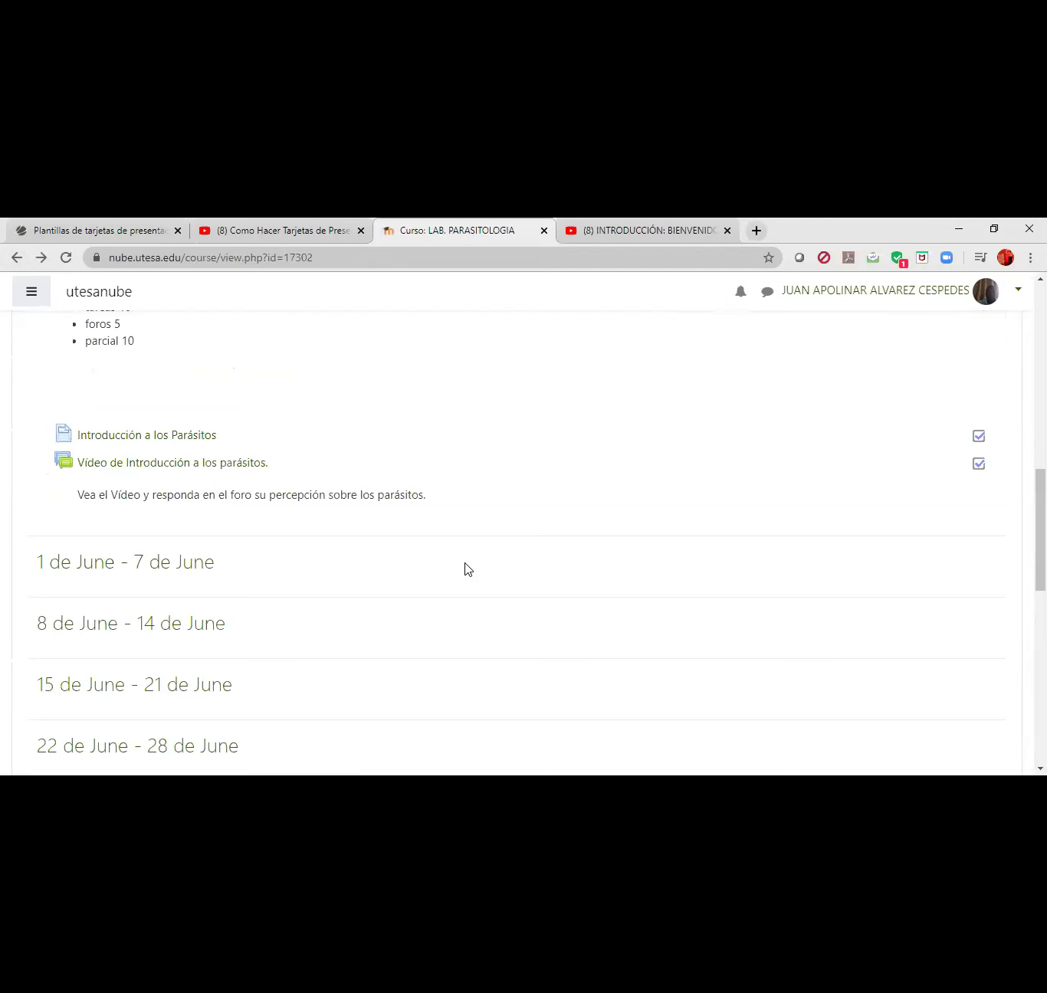
- Review the 25 de May - 31 de May section, including the greeting, course rules, evaluation criteria, page and forum
scroll(469, 570, up, 10)
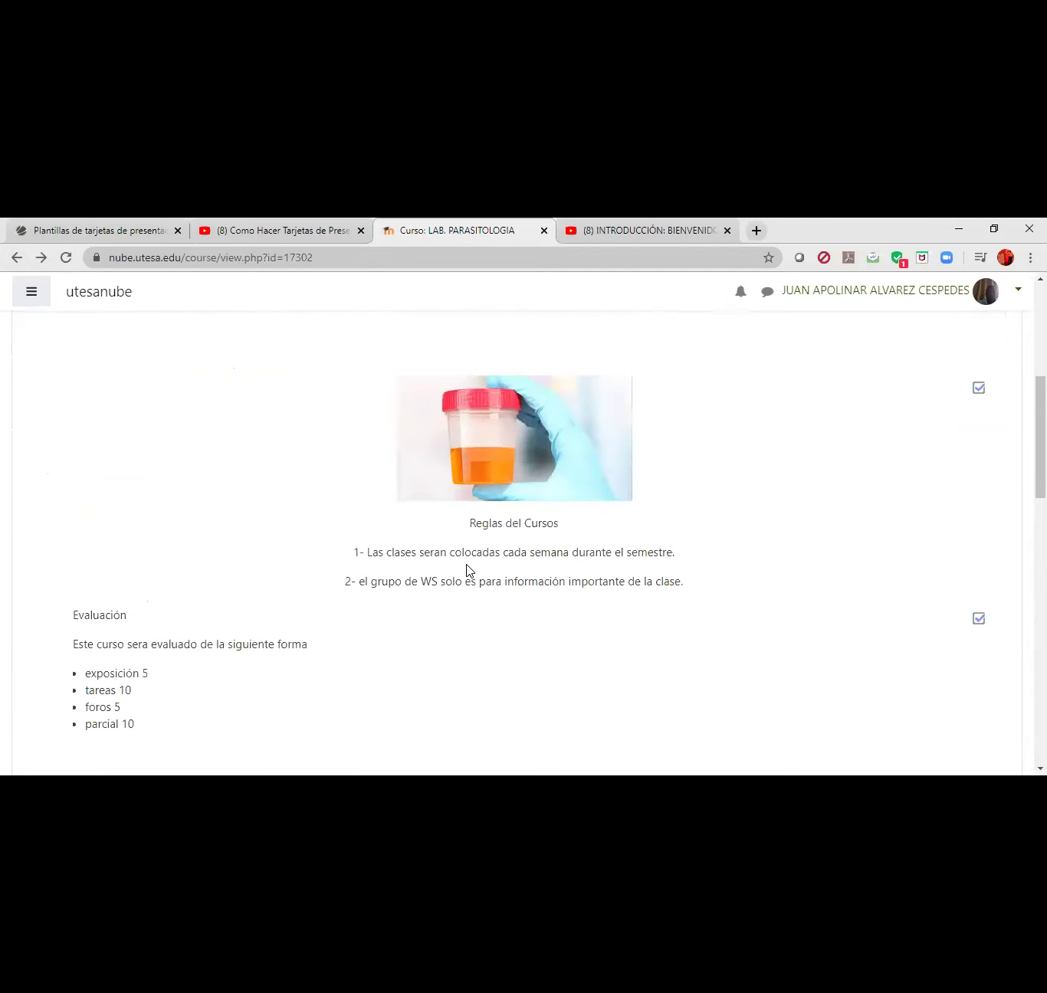
scroll(170, 421, down, 1)
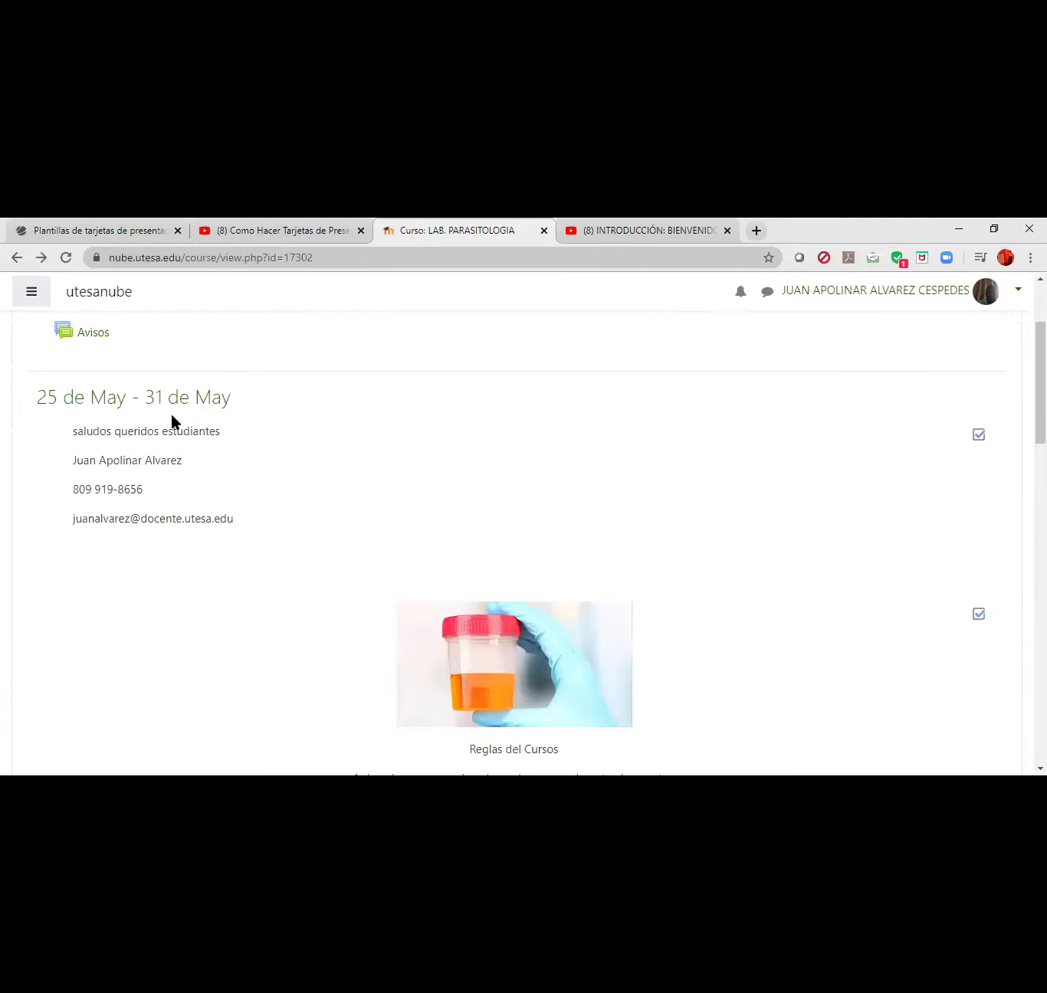
scroll(170, 423, down, 4)
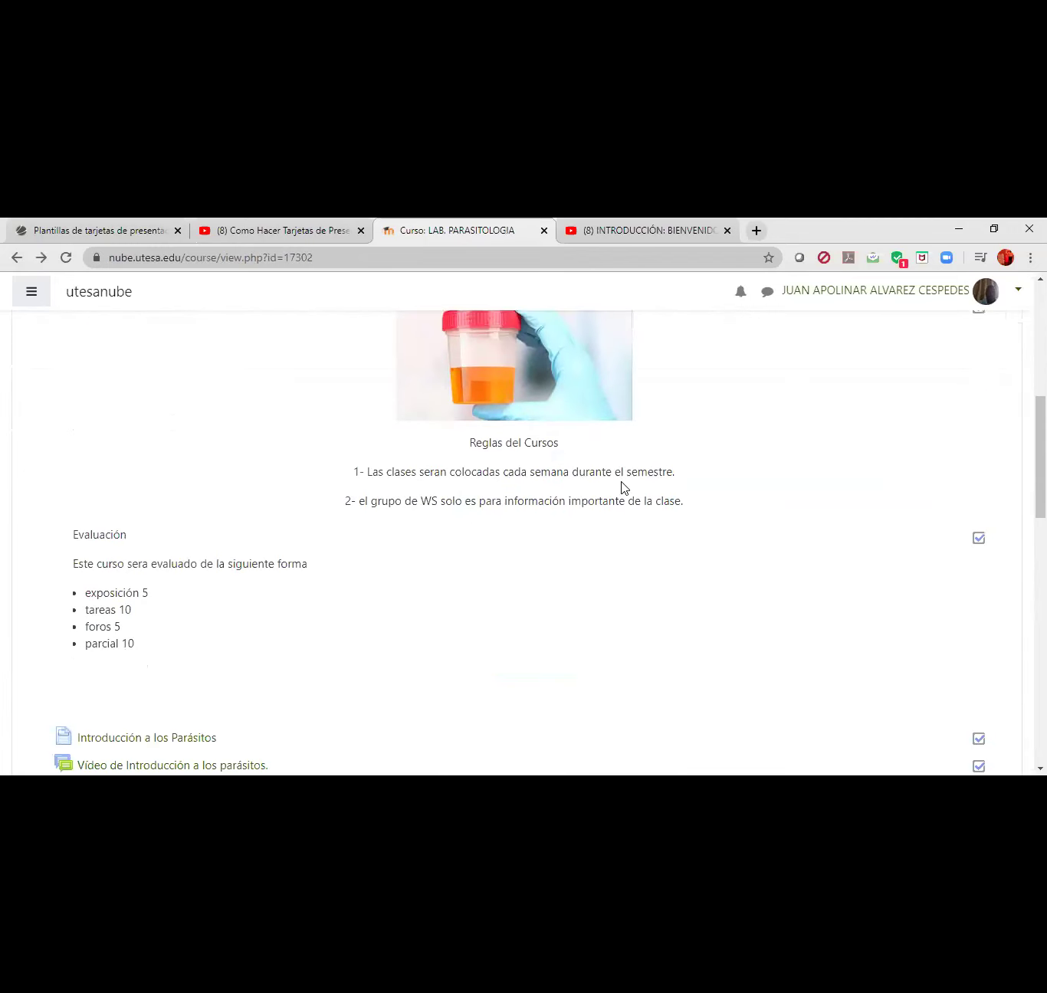
scroll(540, 518, down, 2)
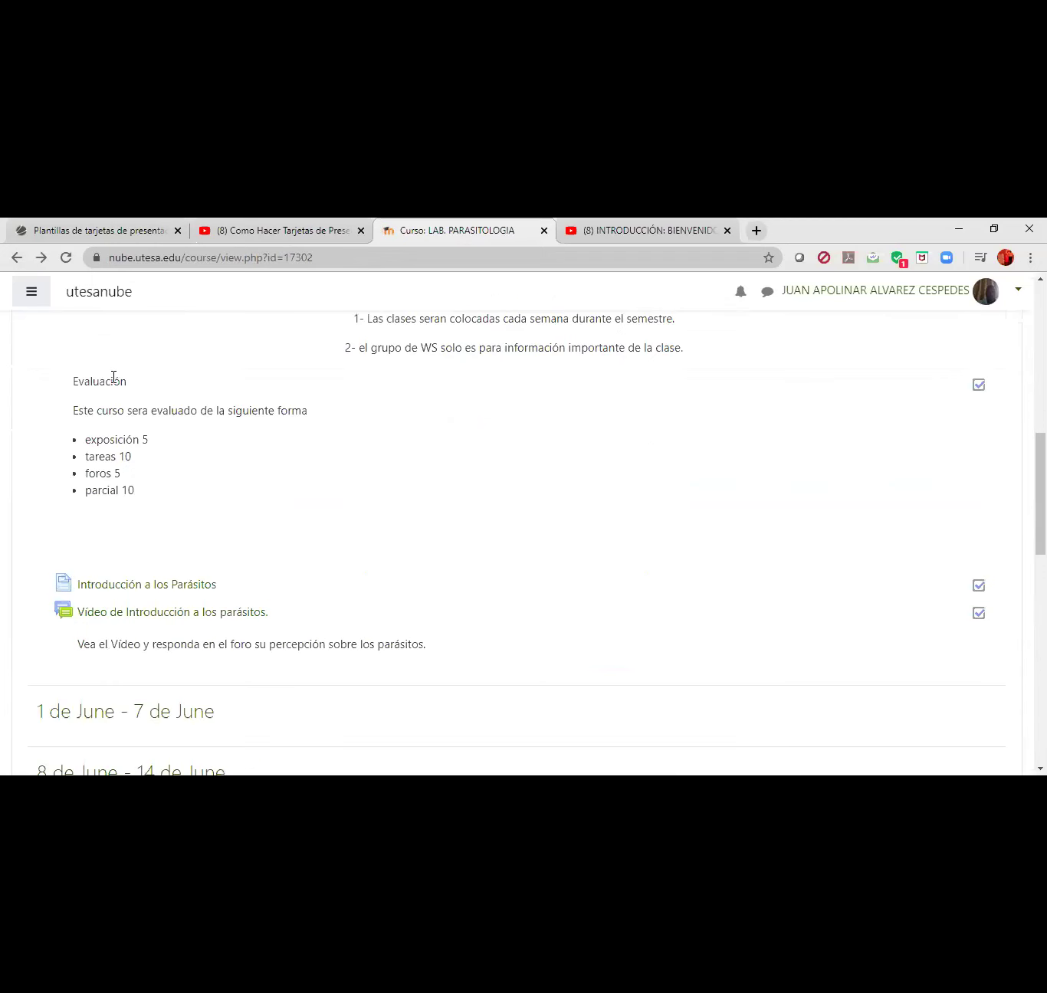
scroll(116, 518, down, 1)
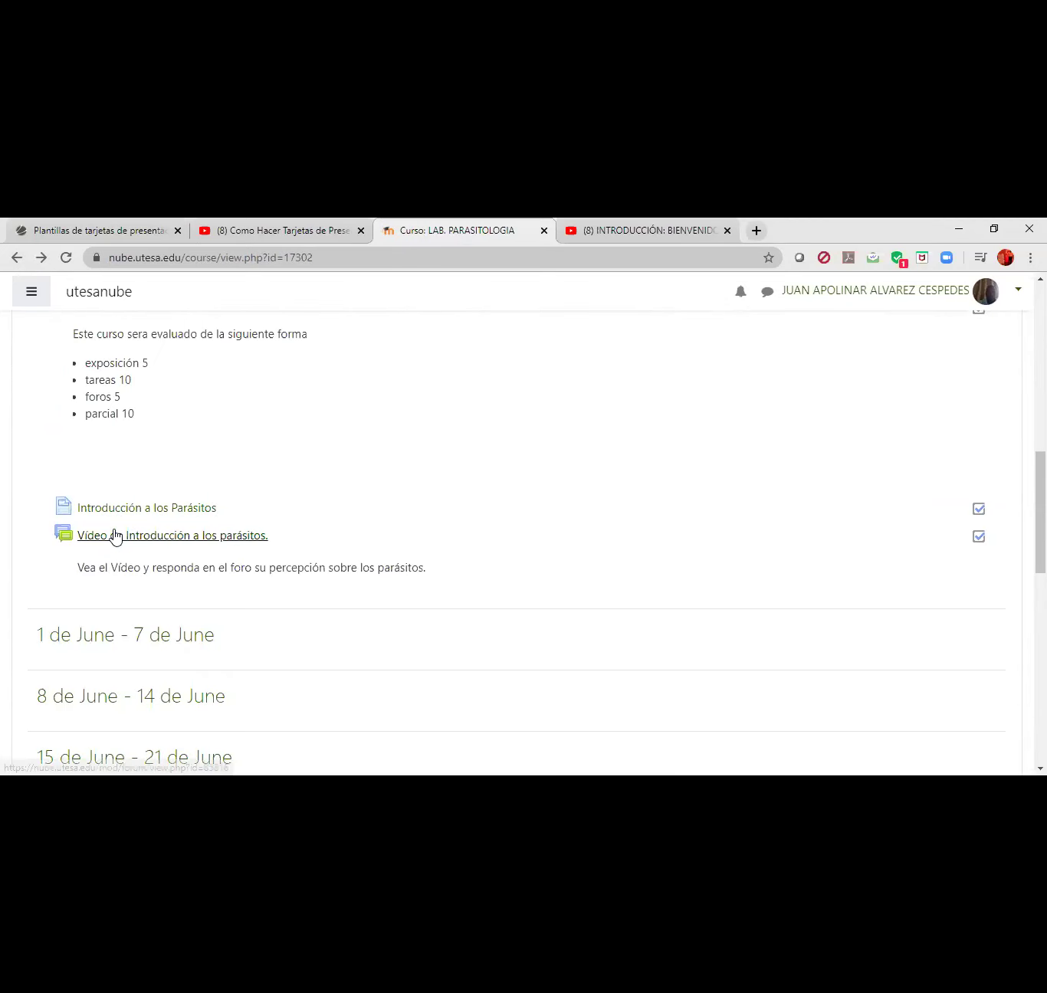
scroll(159, 515, down, 1)
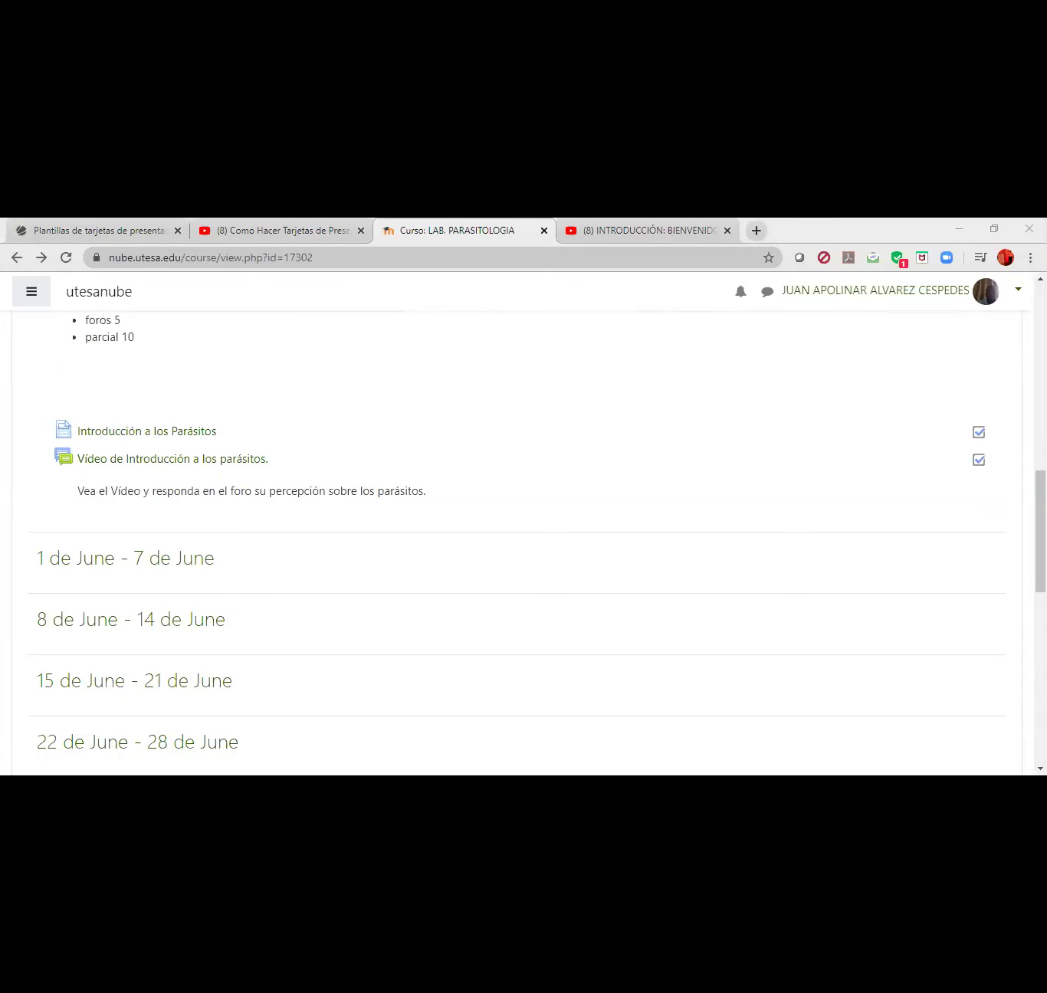
click(795, 236)
scroll(809, 542, up, 4)
scroll(796, 565, up, 5)
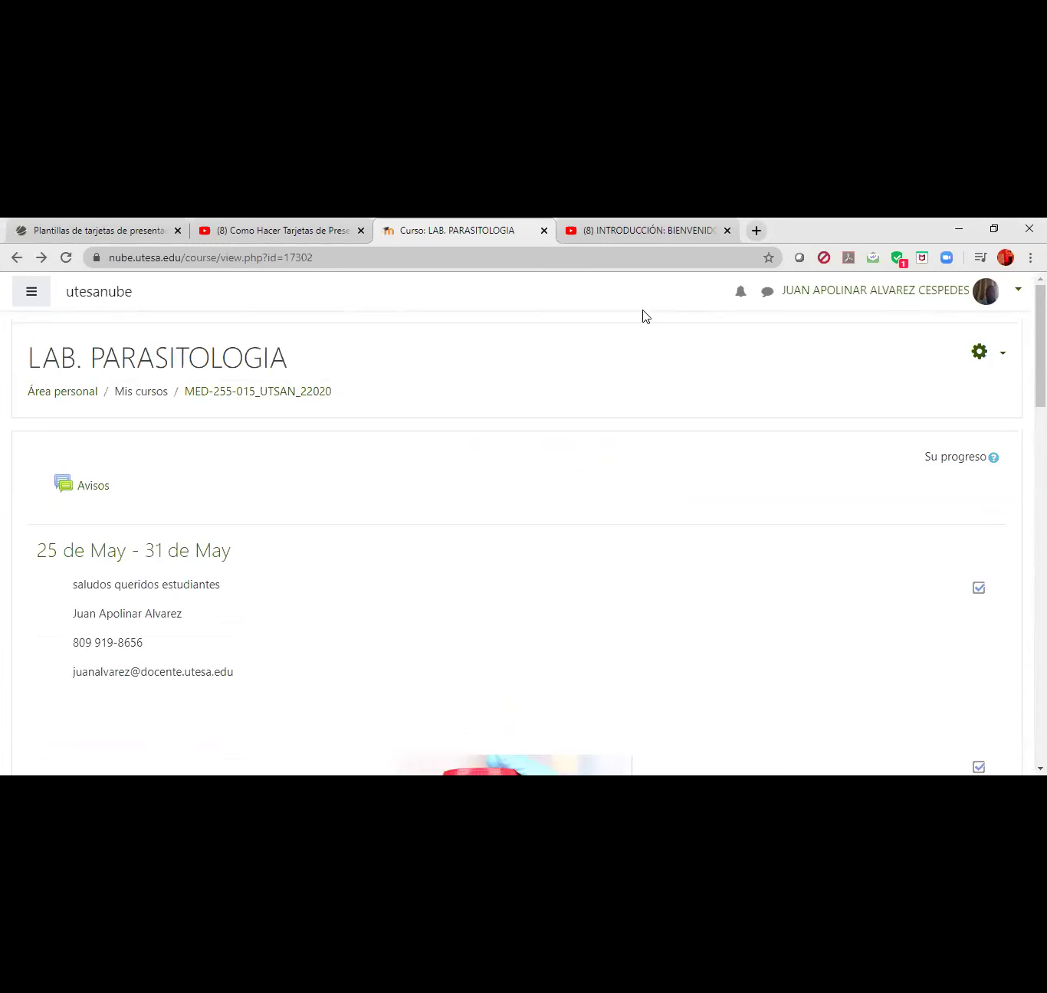
scroll(674, 490, down, 4)
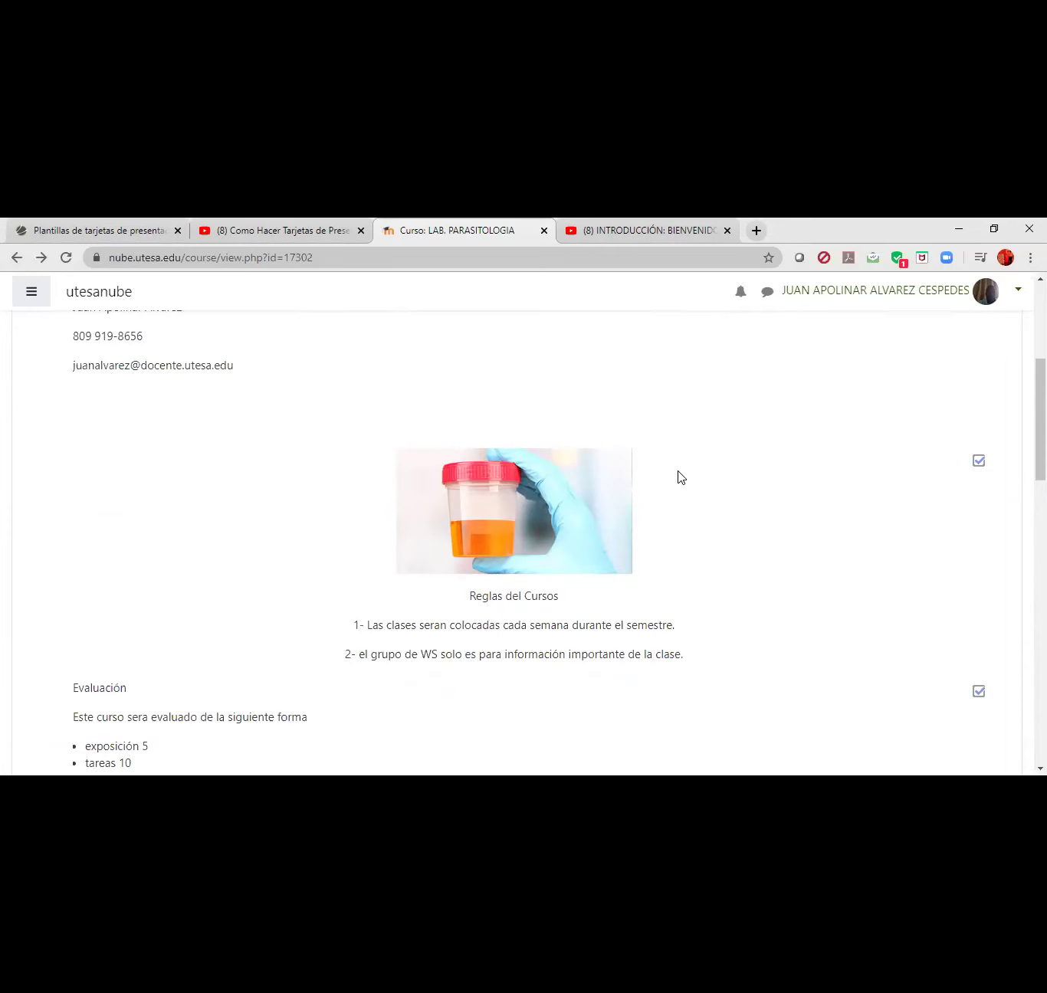
- View the parasite introduction video on YouTube and return to the Moodle course page
click(595, 238)
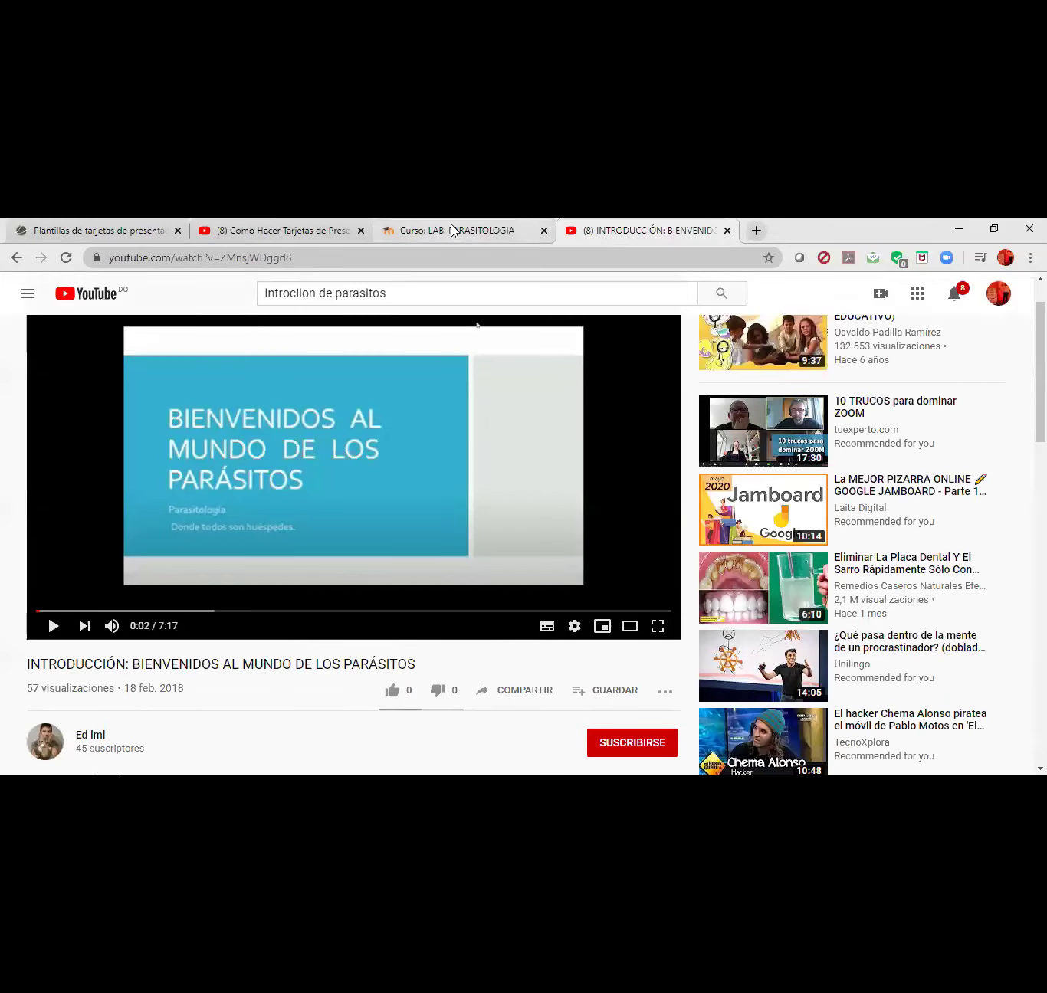
click(453, 232)
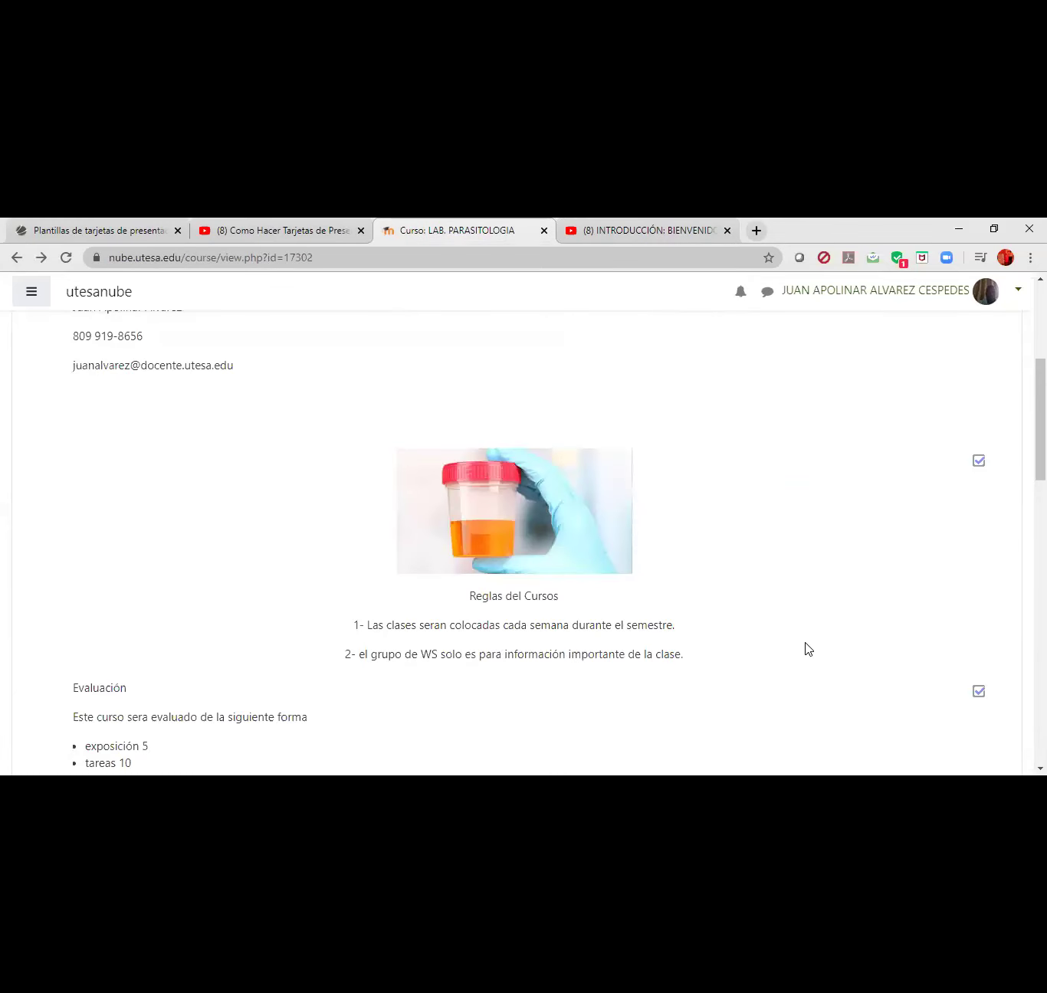
scroll(808, 649, up, 4)
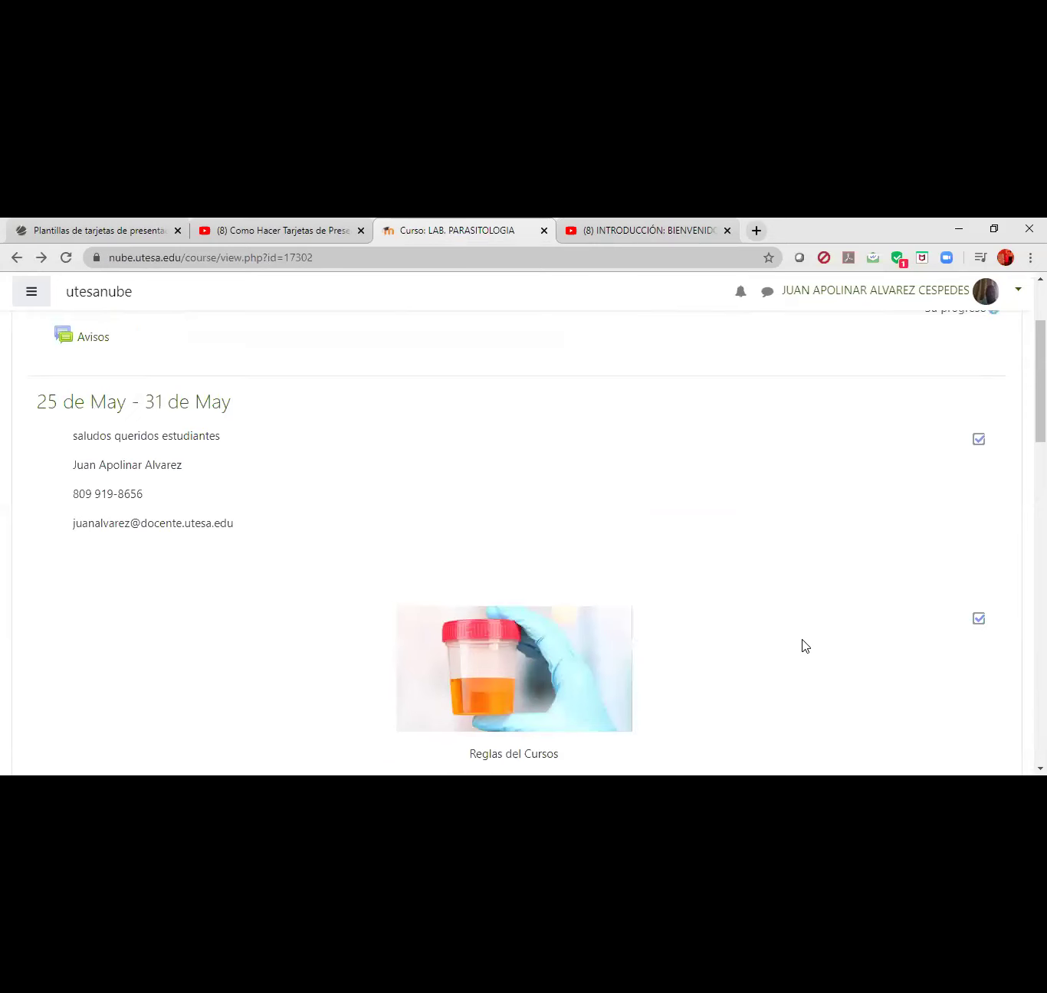